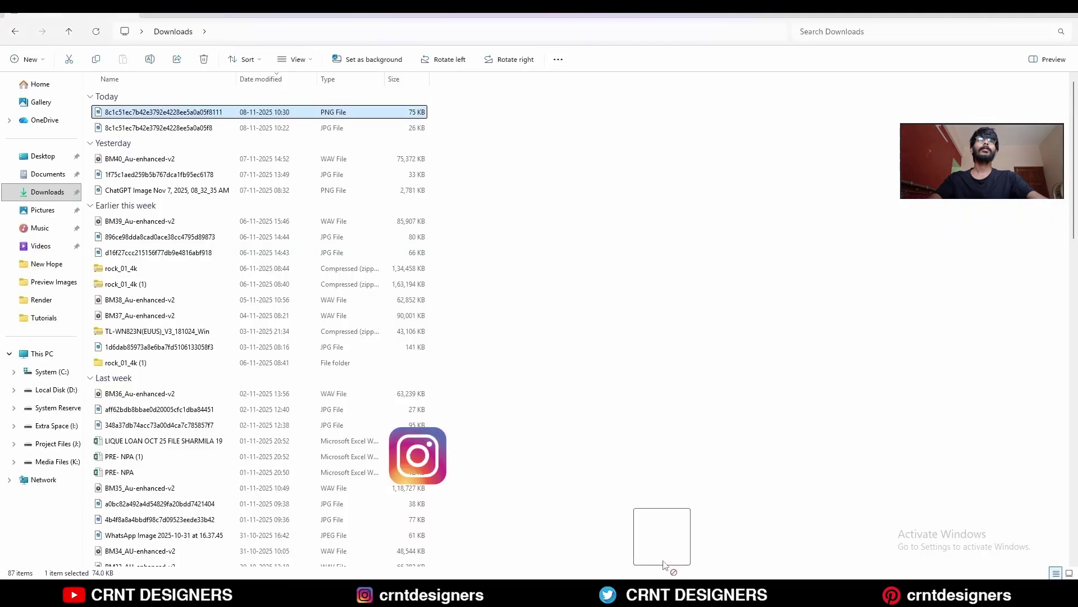
# Step: Place the selected PNG from Downloads as a reference image in Blender and add a plane mesh over it in top view
pyautogui.moveTo(664, 561); pyautogui.dragTo(493, 253)
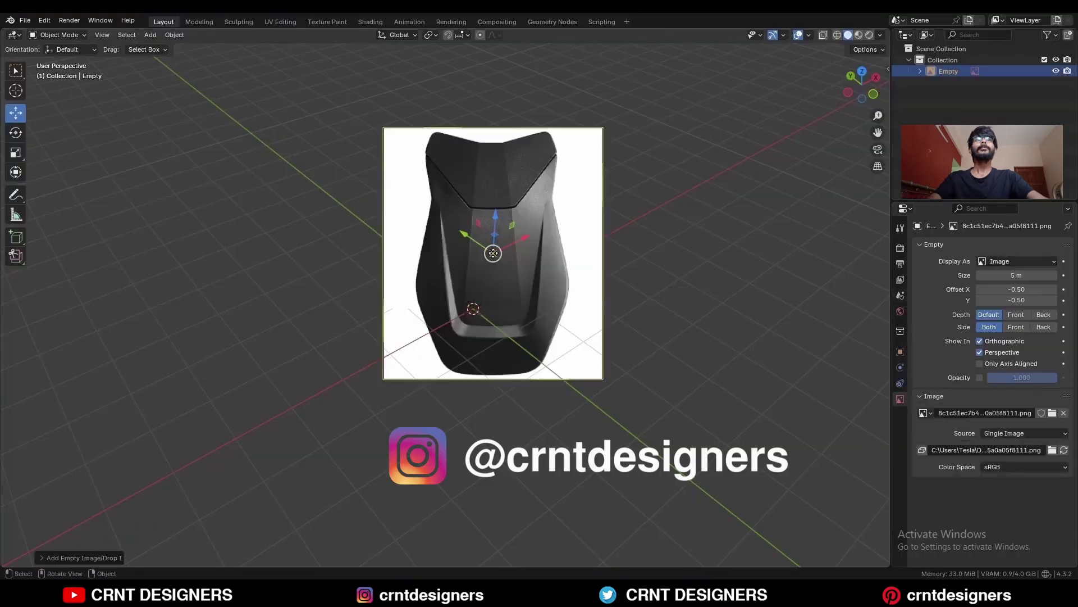
pyautogui.hotkey('shift', 'a')
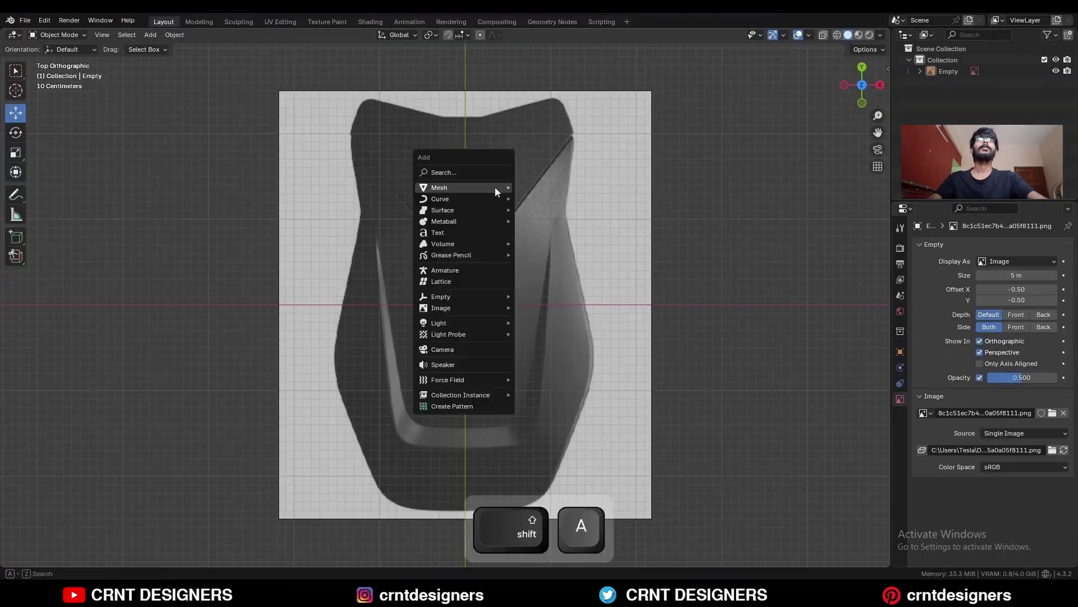
pyautogui.moveTo(495, 187)
pyautogui.click(549, 189)
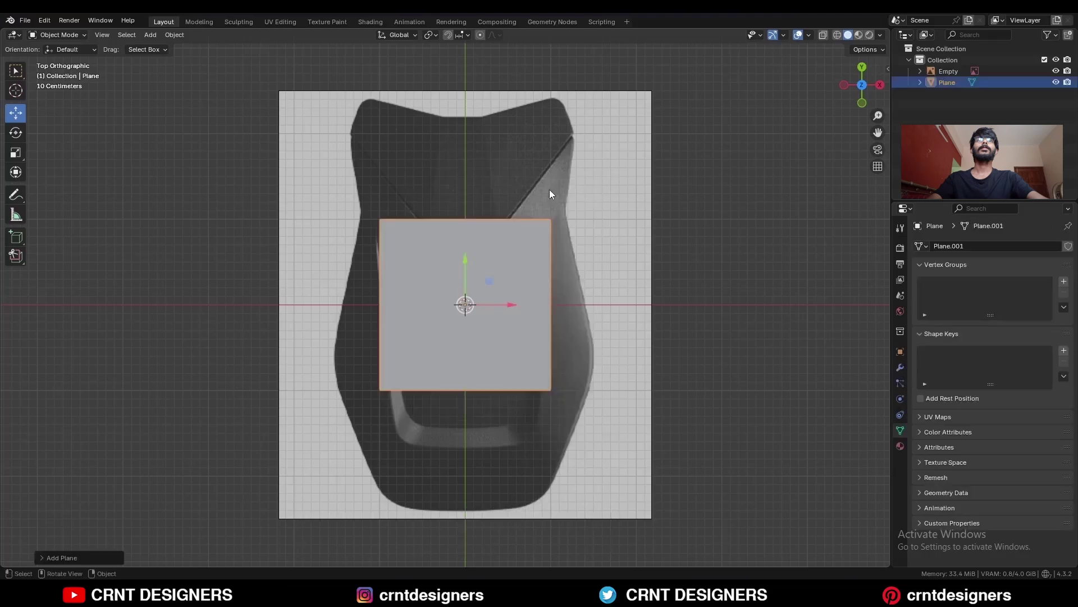
# Step: Scale the plane up about 1.15 times over the reference image
pyautogui.scroll(2, 560, 220)
pyautogui.press('s')
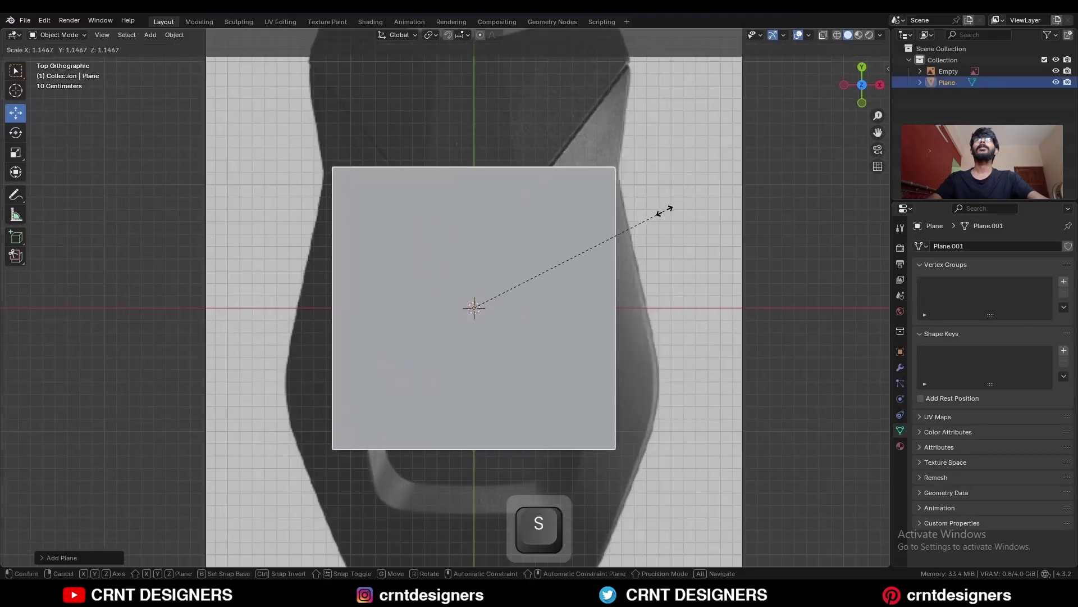
pyautogui.keyDown('shift'); pyautogui.click(673, 216); pyautogui.keyUp('shift')
# Step: Shift the reference image slightly along X and enlarge the plane to match the waist width of the shell
pyautogui.click(672, 218)
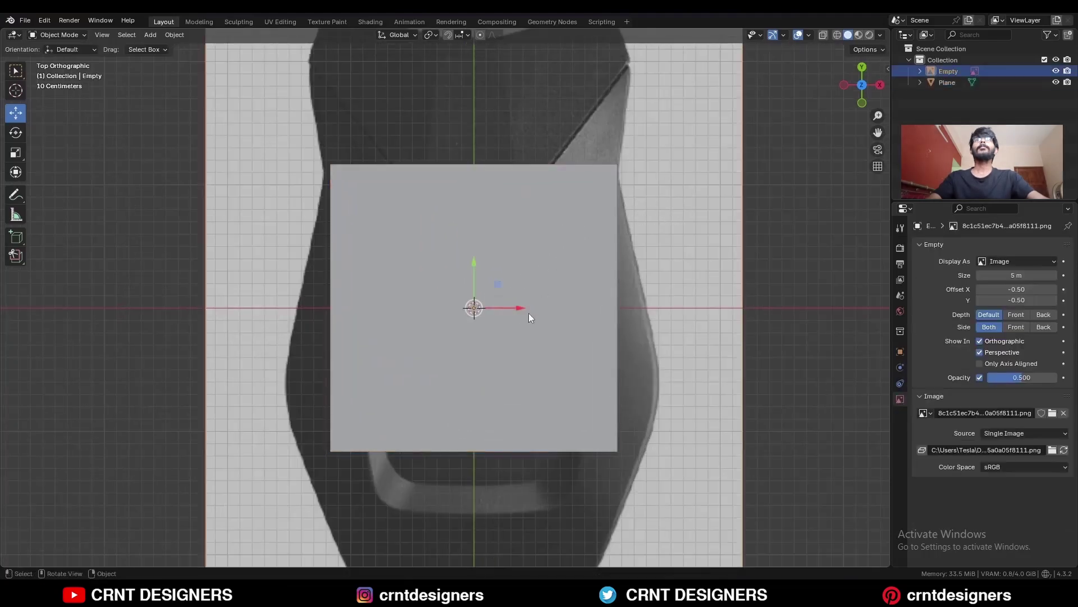
pyautogui.moveTo(526, 309); pyautogui.dragTo(522, 310)
pyautogui.click(585, 258)
pyautogui.press('s')
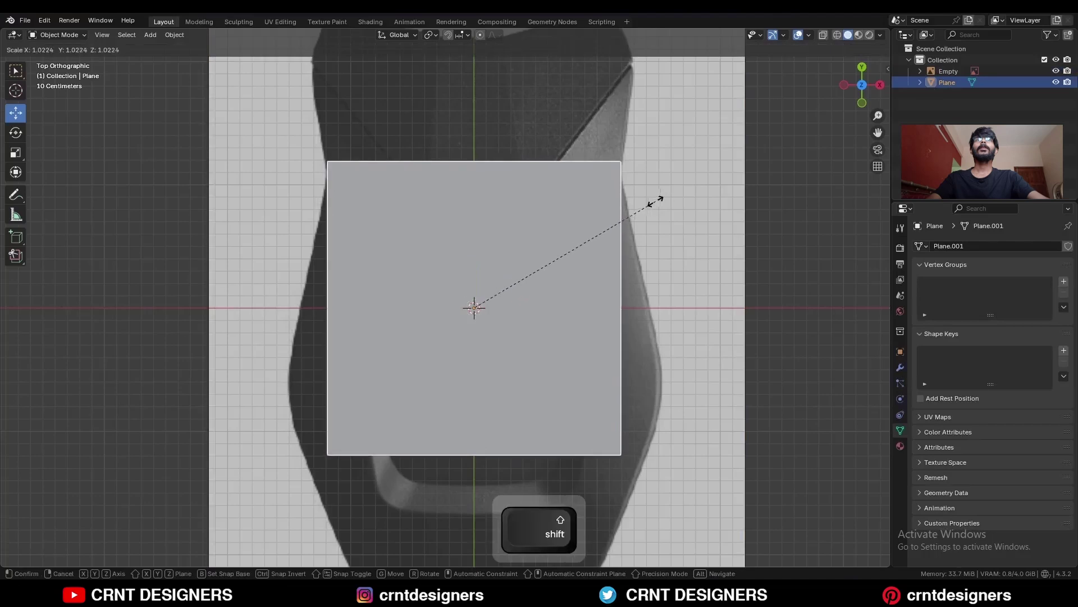
pyautogui.keyDown('shift'); pyautogui.click(650, 203); pyautogui.keyUp('shift')
pyautogui.click(650, 204)
pyautogui.click(532, 303)
# Step: In Edit Mode, add one centred horizontal loop cut across the plane
pyautogui.press('Tab')
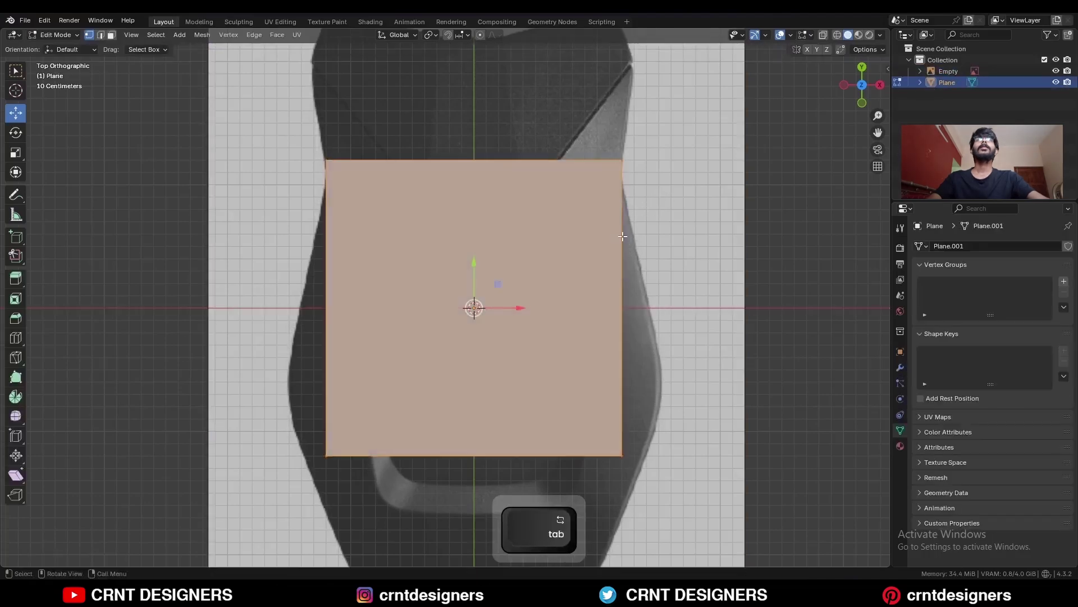
pyautogui.scroll(-3, 612, 233)
pyautogui.press('1')
pyautogui.hotkey('ctrl', 'r')
pyautogui.click(581, 224)
pyautogui.rightClick(582, 223)
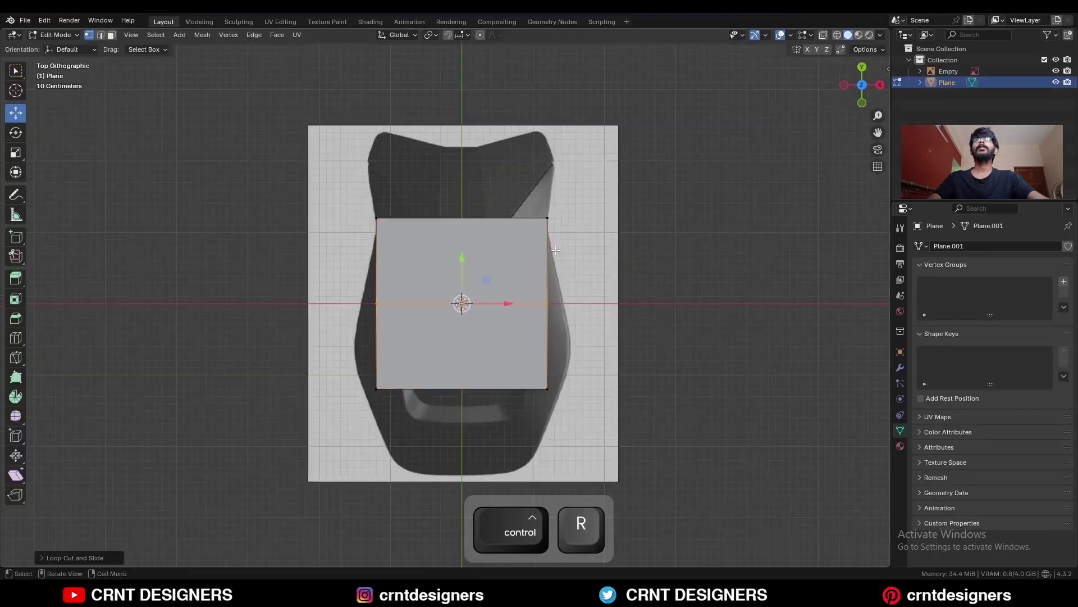
# Step: Raise the plane's top edge along Y to the shoulder level of the shell and the middle edge to its waist
pyautogui.keyDown('shift'); pyautogui.moveTo(582, 195); pyautogui.dragTo(582, 201, button='middle'); pyautogui.keyUp('shift')
pyautogui.moveTo(342, 264); pyautogui.dragTo(342, 264)
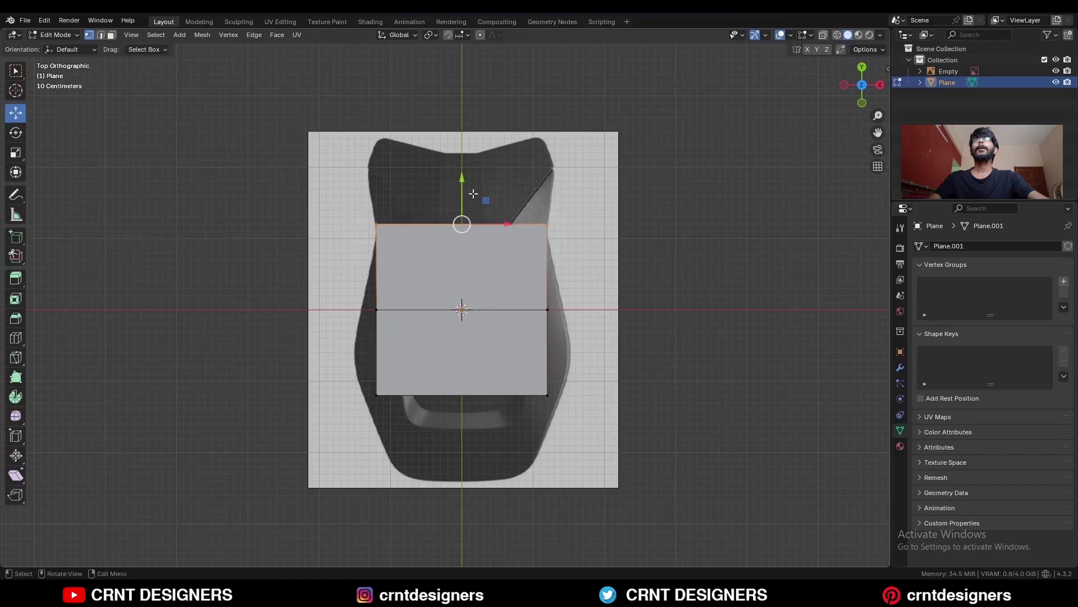
pyautogui.moveTo(463, 178); pyautogui.dragTo(467, 128)
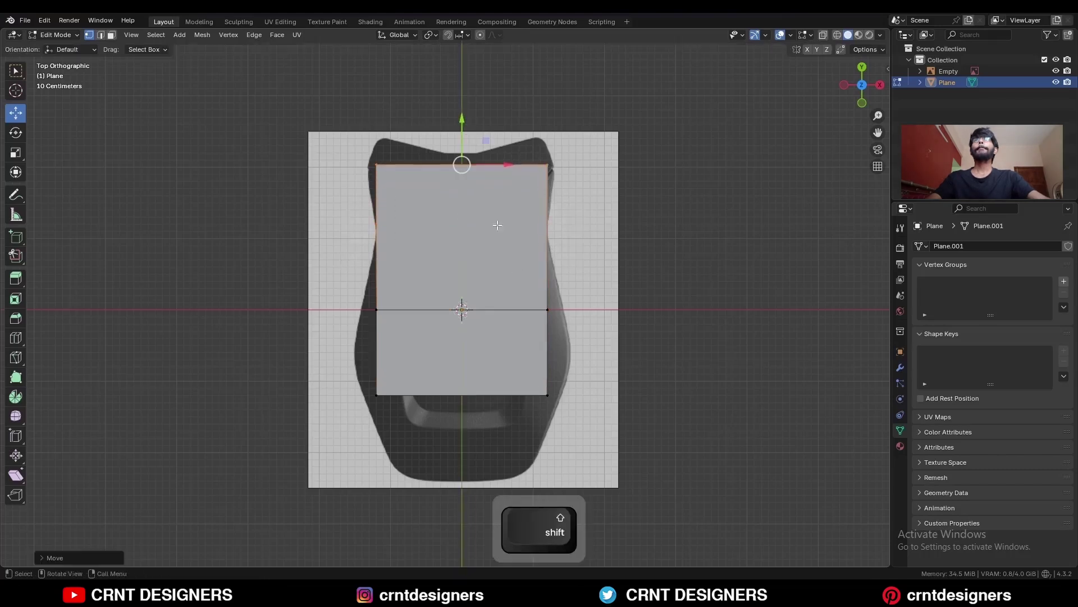
pyautogui.moveTo(555, 335); pyautogui.dragTo(360, 279)
pyautogui.moveTo(461, 276); pyautogui.dragTo(468, 200)
# Step: Widen the plane's bottom edge and move it along Y to the widest part of the shell in the reference
pyautogui.moveTo(560, 424); pyautogui.dragTo(359, 329)
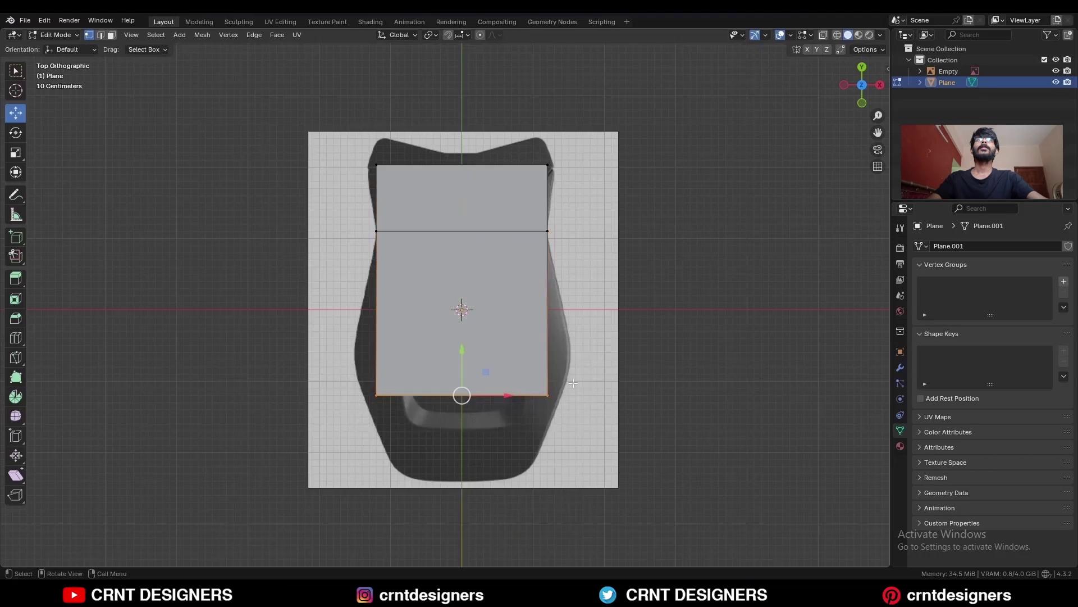
pyautogui.press('s')
pyautogui.press('x')
pyautogui.click(605, 386)
pyautogui.moveTo(460, 361); pyautogui.dragTo(462, 330)
pyautogui.press('s')
pyautogui.click(573, 327)
# Step: Extrude the bottom edge down to the base of the shell and narrow it to the base width, with X-ray display on
pyautogui.keyDown('shift'); pyautogui.moveTo(466, 329); pyautogui.dragTo(460, 295, button='middle'); pyautogui.keyUp('shift')
pyautogui.press('e')
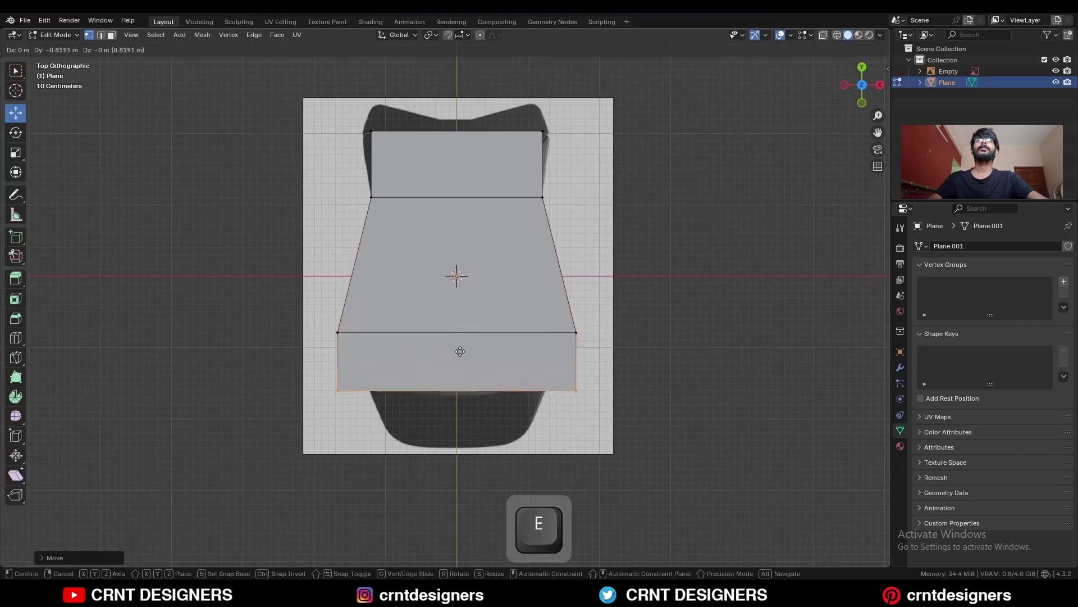
pyautogui.click(464, 405)
pyautogui.press('s')
pyautogui.click(602, 398)
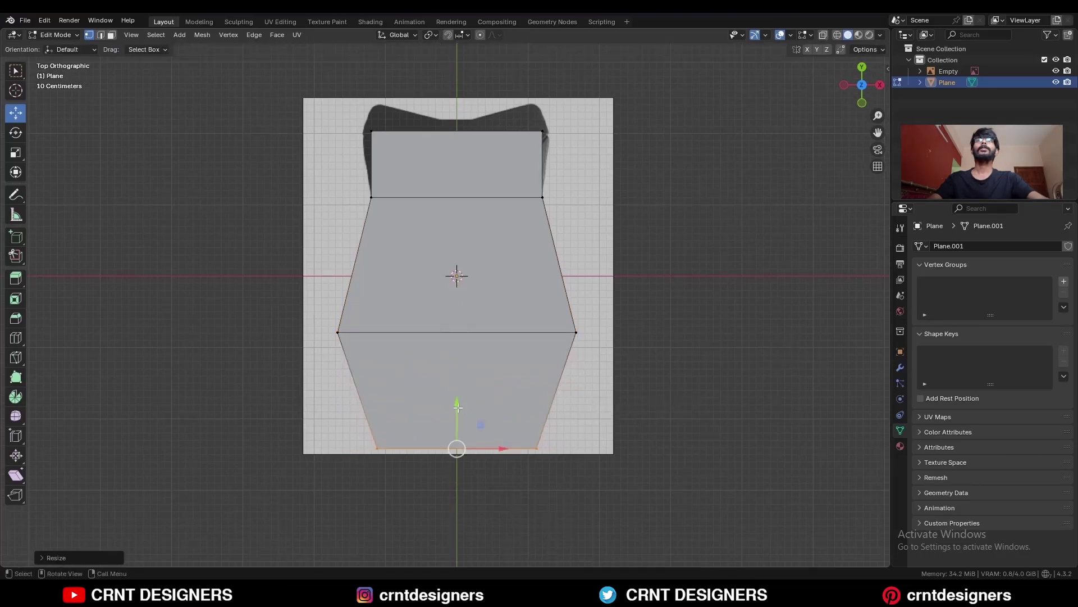
pyautogui.hotkey('alt', 'z')
pyautogui.press('s')
pyautogui.click(635, 407)
# Step: Widen the plane's top edge to match the shoulder width of the shell in the reference
pyautogui.keyDown('shift'); pyautogui.moveTo(481, 273); pyautogui.dragTo(483, 366, button='middle'); pyautogui.keyUp('shift')
pyautogui.moveTo(374, 260); pyautogui.dragTo(374, 259)
pyautogui.press('s')
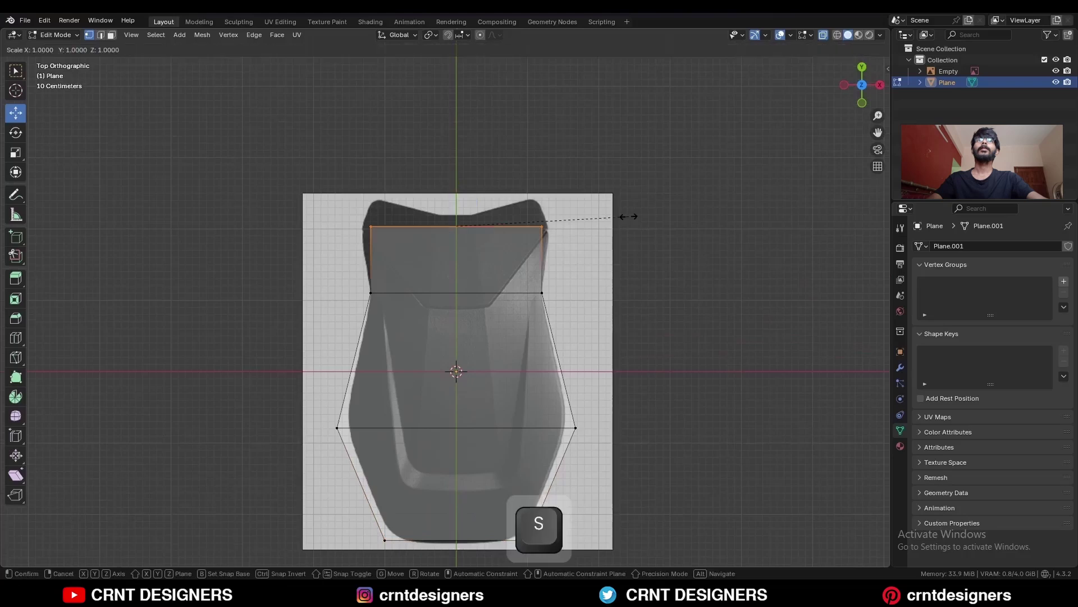
pyautogui.click(653, 223)
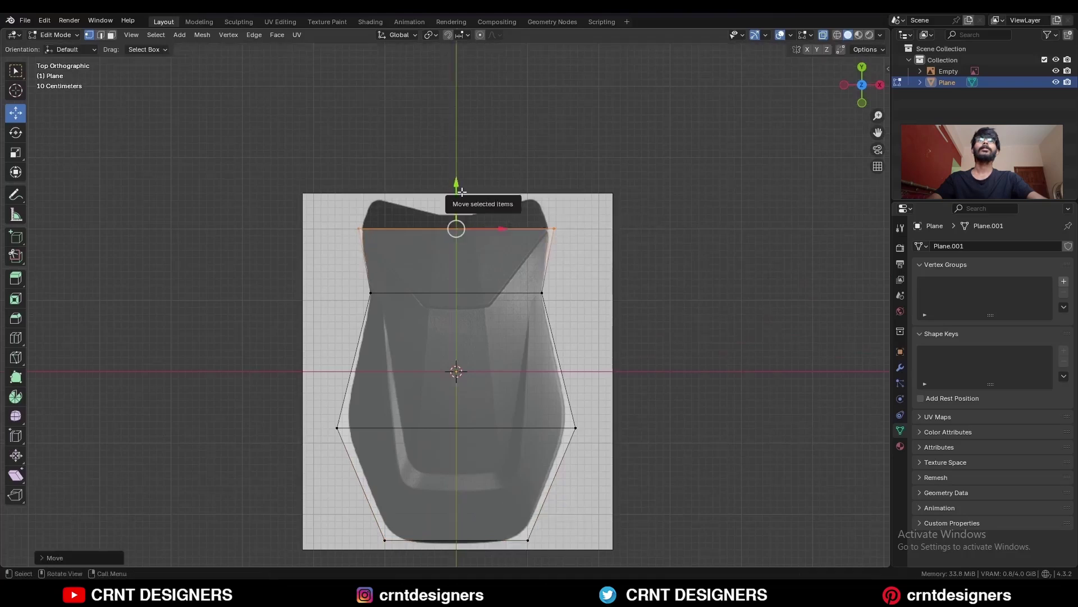
# Step: Extrude the top edge up to the upper tips of the shell and narrow it to follow the slanted corners
pyautogui.press('e')
pyautogui.press('s')
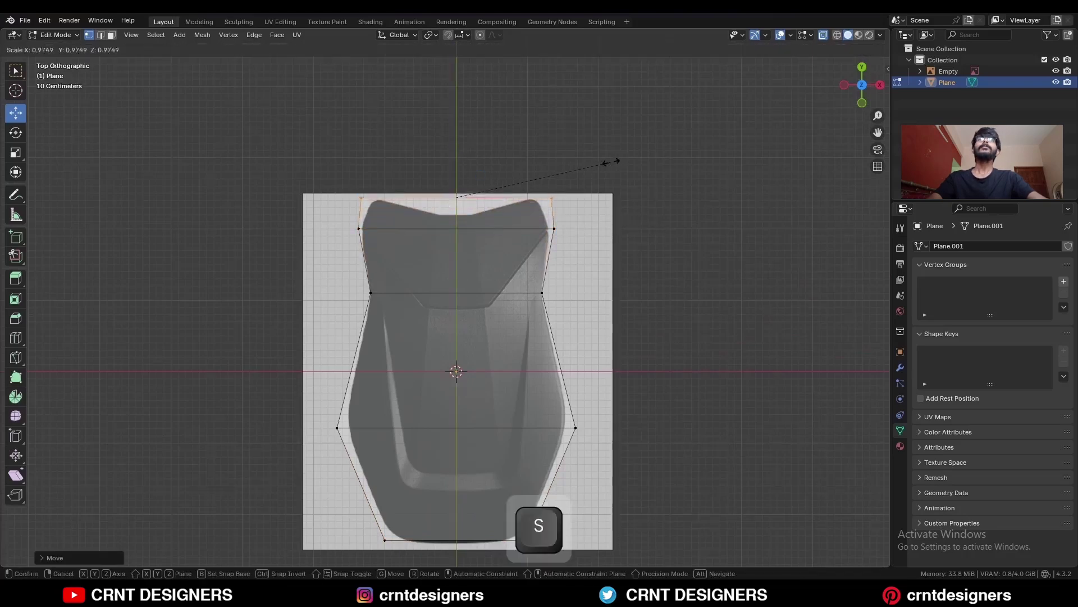
pyautogui.click(588, 169)
pyautogui.keyDown('shift'); pyautogui.moveTo(463, 156); pyautogui.dragTo(463, 155); pyautogui.keyUp('shift')
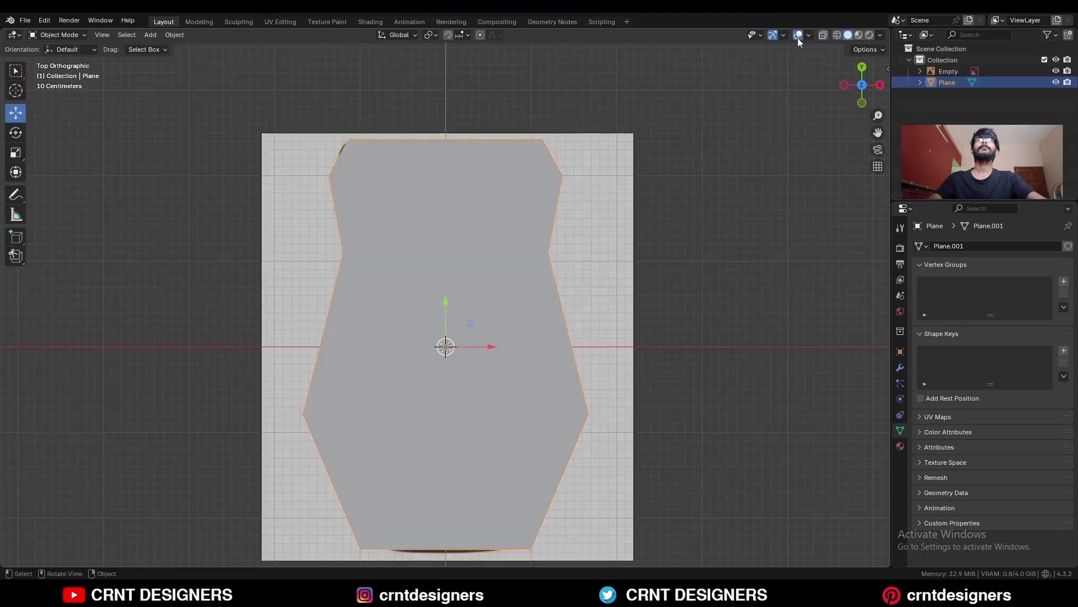
# Step: Show the wireframe overlay on the objects and apply the plane's object transform
pyautogui.click(808, 35)
pyautogui.click(740, 225)
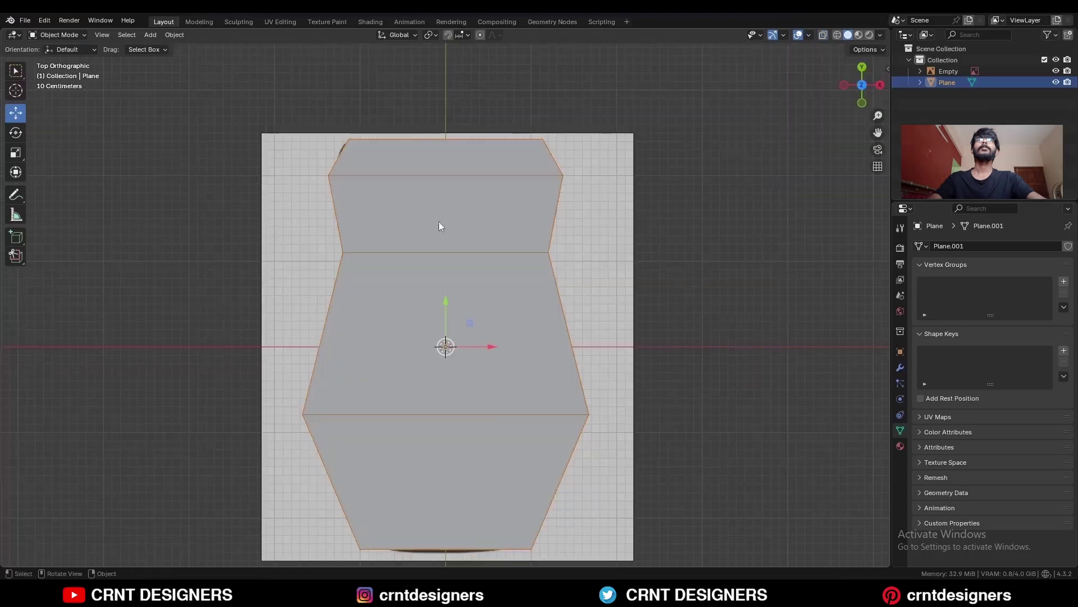
pyautogui.hotkey('ctrl', 'a')
pyautogui.click(470, 215)
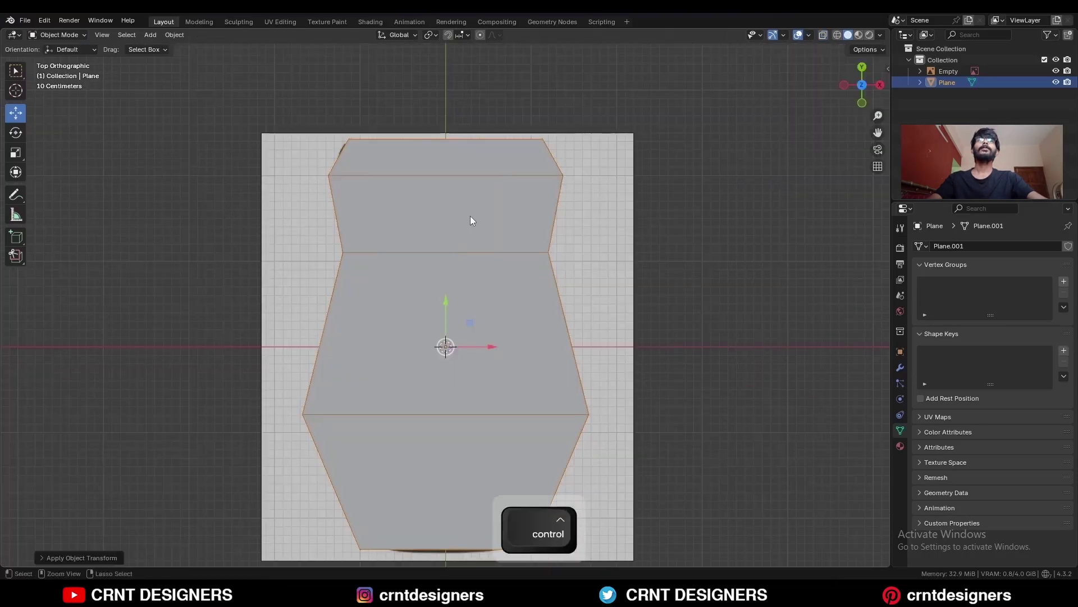
# Step: Bevel the horizontal waist edge with 4 segments to round the inward curve of the outline
pyautogui.press('Tab')
pyautogui.hotkey('alt', 'z')
pyautogui.click(507, 243)
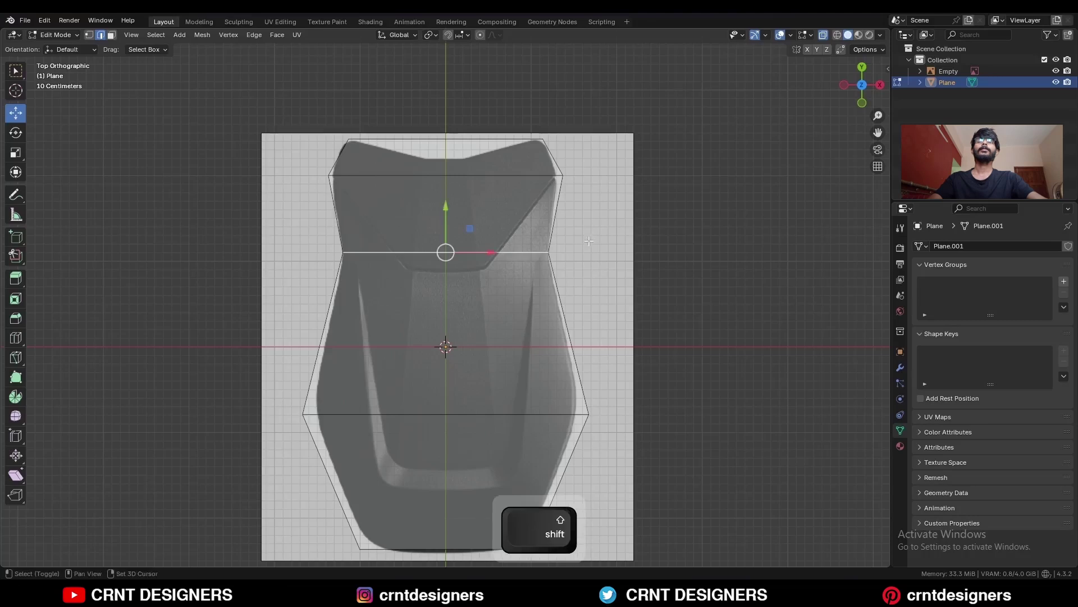
pyautogui.keyDown('shift'); pyautogui.moveTo(596, 239); pyautogui.dragTo(588, 196, button='middle'); pyautogui.keyUp('shift')
pyautogui.hotkey('ctrl', 'b')
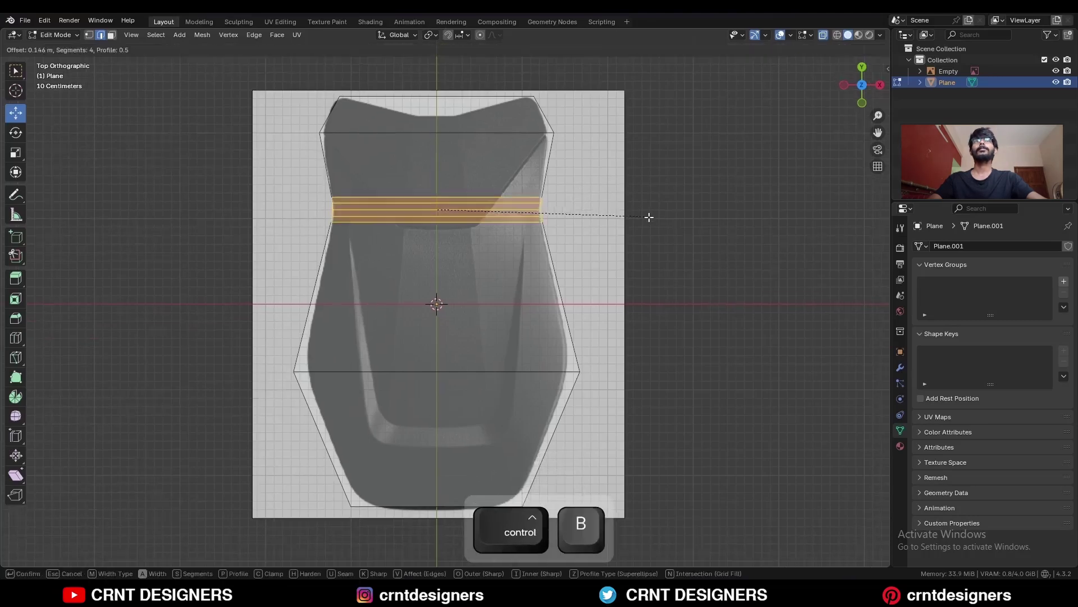
pyautogui.scroll(3, 659, 224)
pyautogui.click(665, 227)
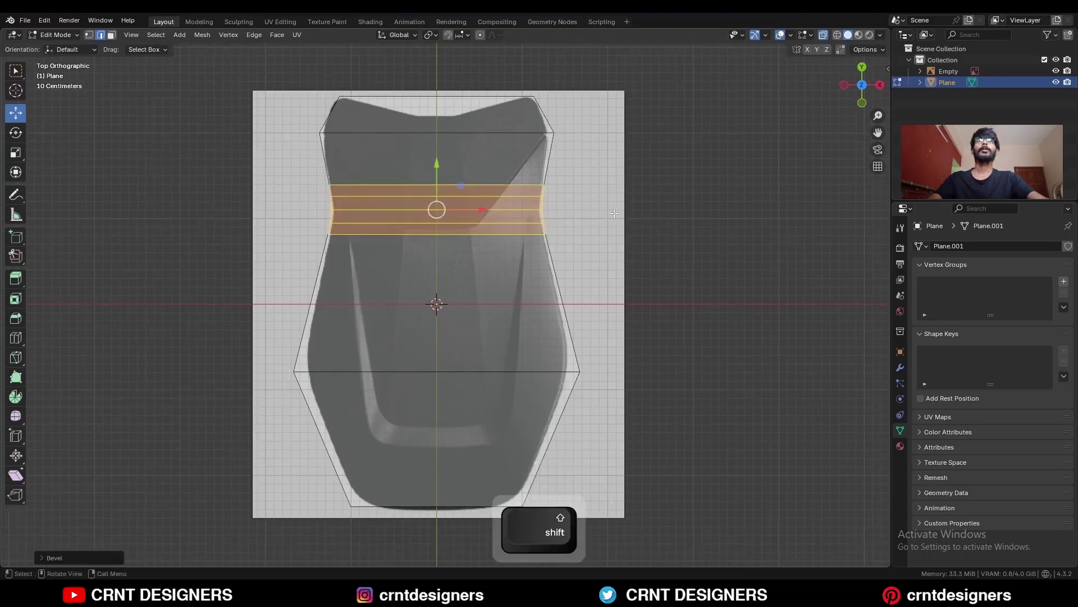
# Step: Scale the bevelled waist strip along X to about 0.98 so it fits the reference outline
pyautogui.press('s')
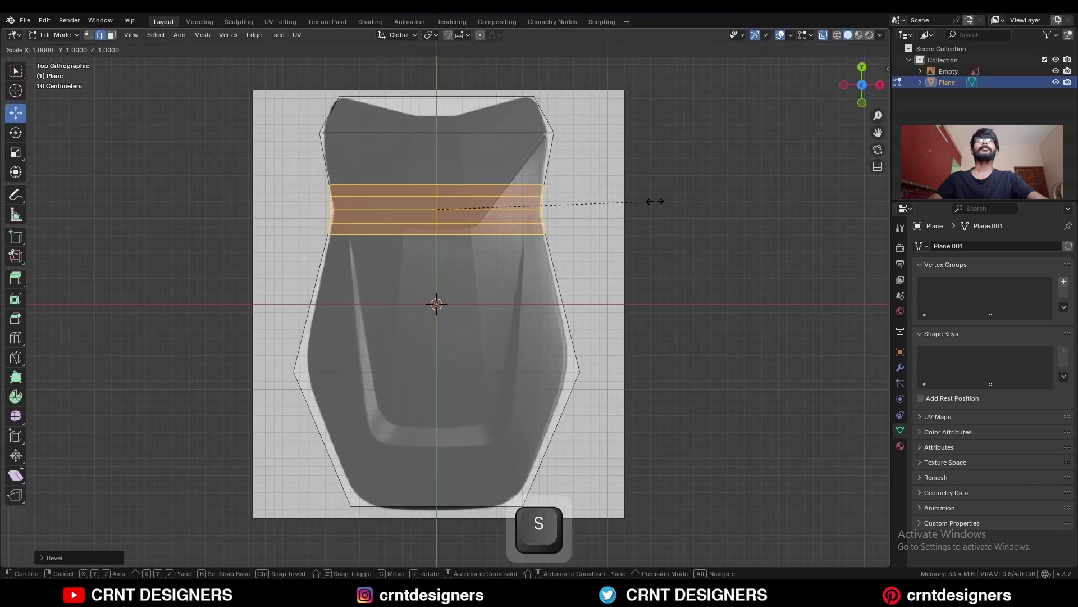
pyautogui.press('x')
pyautogui.press('shift')
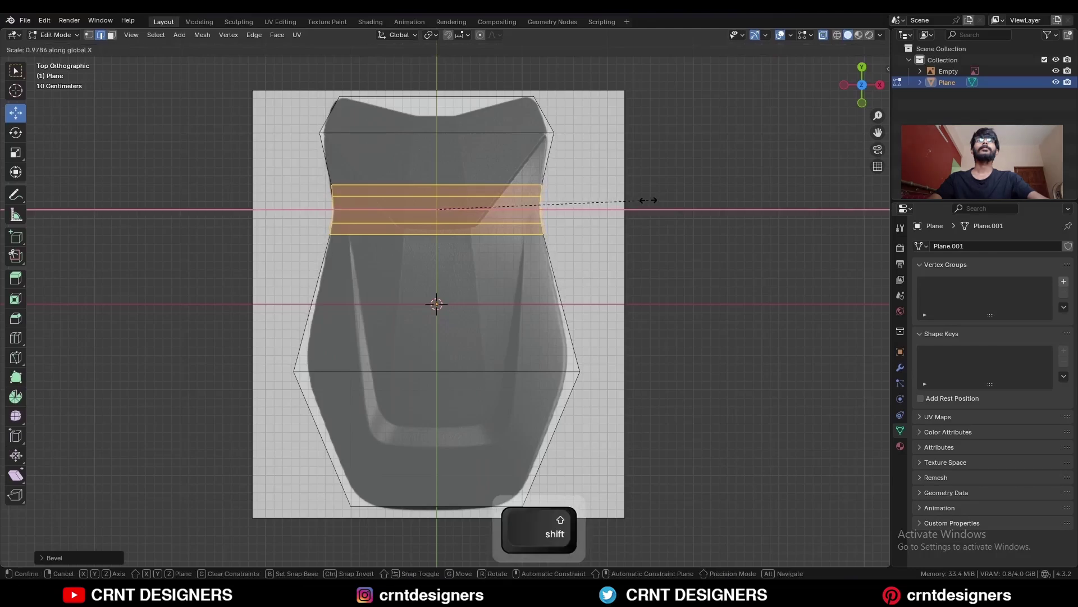
pyautogui.click(648, 200)
# Step: Raise the edge at the shell's widest part slightly and bevel it with 4 segments and about 0.38 m offset
pyautogui.keyDown('shift'); pyautogui.moveTo(627, 280); pyautogui.dragTo(631, 231, button='middle'); pyautogui.keyUp('shift')
pyautogui.press('2')
pyautogui.click(481, 322)
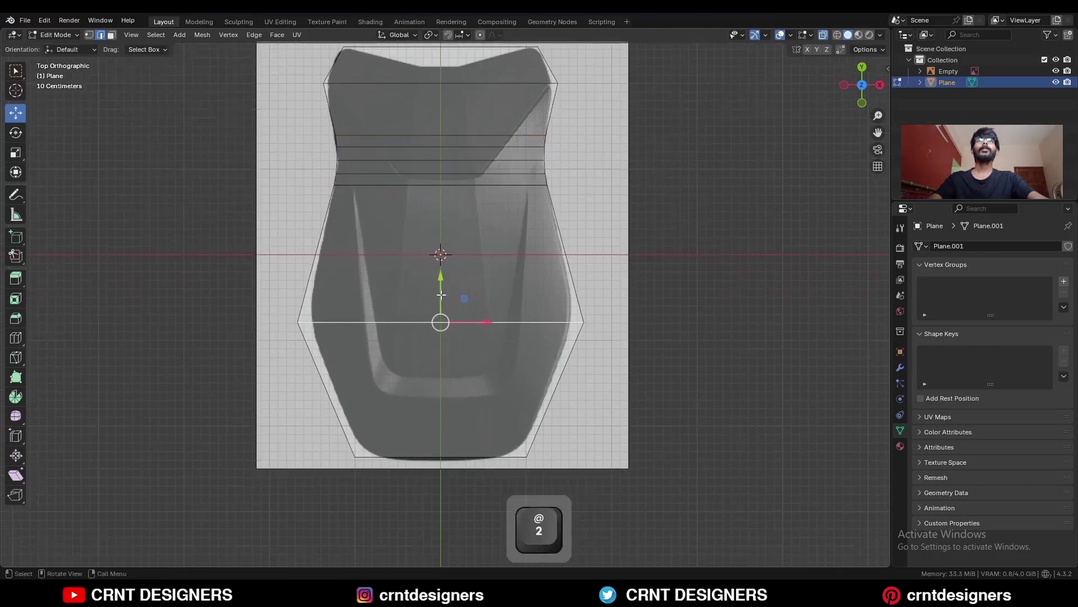
pyautogui.hotkey('ctrl', 'b')
pyautogui.press('shift')
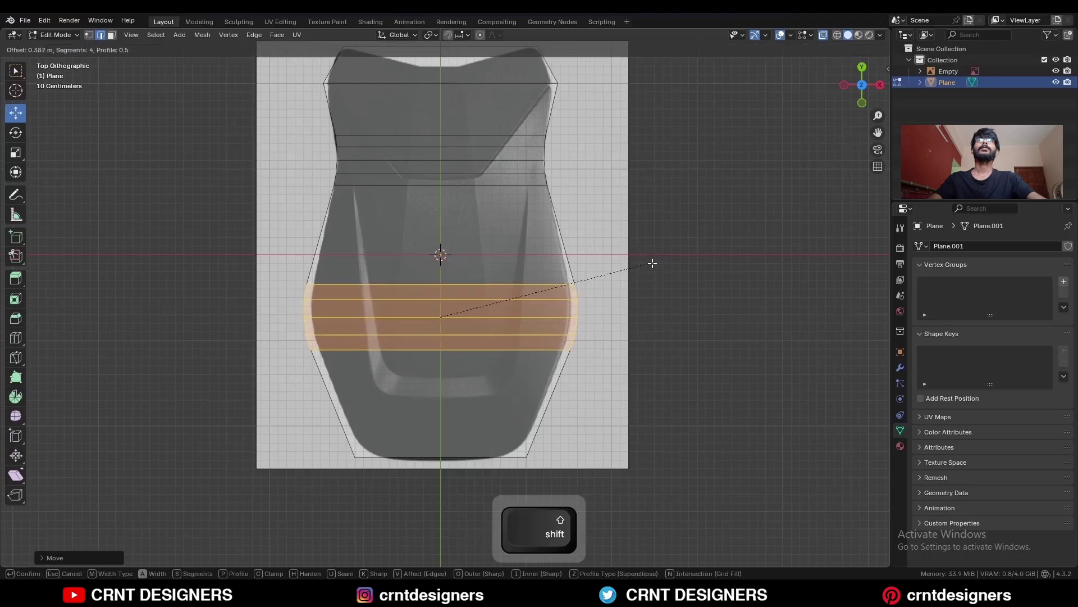
pyautogui.click(652, 263)
# Step: Scale the bevelled strip at the widest part along X to about 0.96 to fit the reference outline
pyautogui.press('s')
pyautogui.press('x')
pyautogui.press('shift')
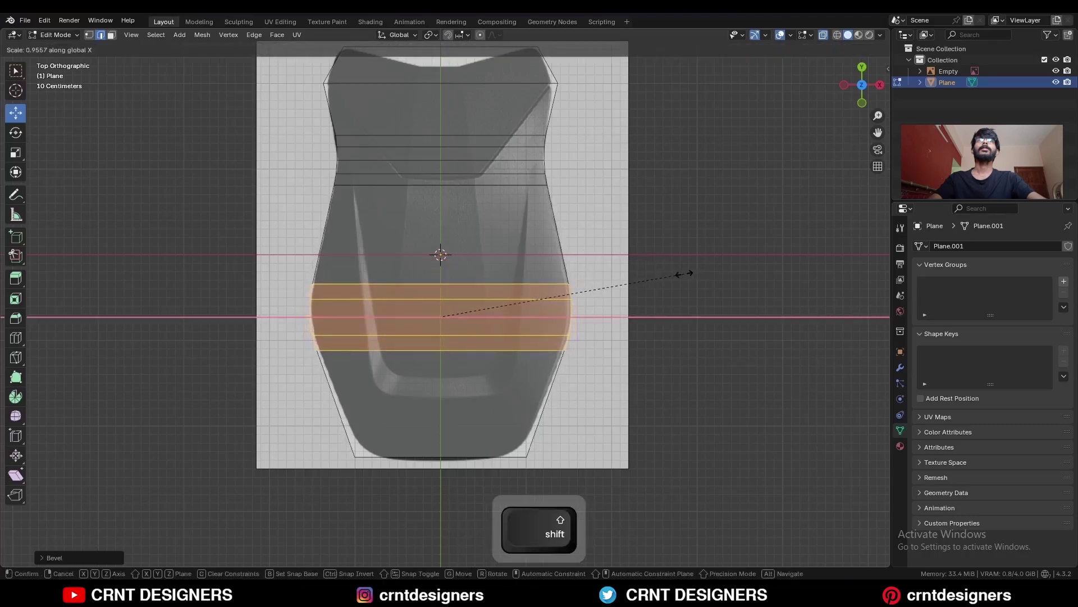
pyautogui.click(684, 273)
# Step: Vertex-bevel the +X bottom corner with 4 segments and about 0.26 m offset, and nudge the rounded corner's vertices onto the reference
pyautogui.keyDown('shift'); pyautogui.moveTo(637, 371); pyautogui.dragTo(642, 329, button='middle'); pyautogui.keyUp('shift')
pyautogui.click(554, 358)
pyautogui.press('1')
pyautogui.moveTo(568, 440); pyautogui.dragTo(515, 401)
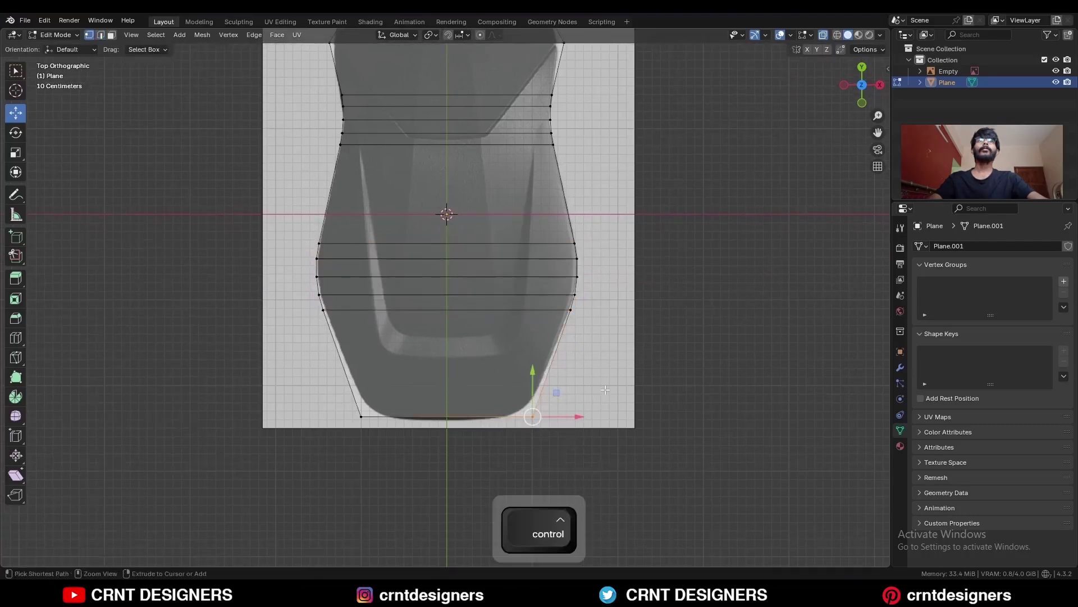
pyautogui.hotkey('ctrl', 'b')
pyautogui.press('v')
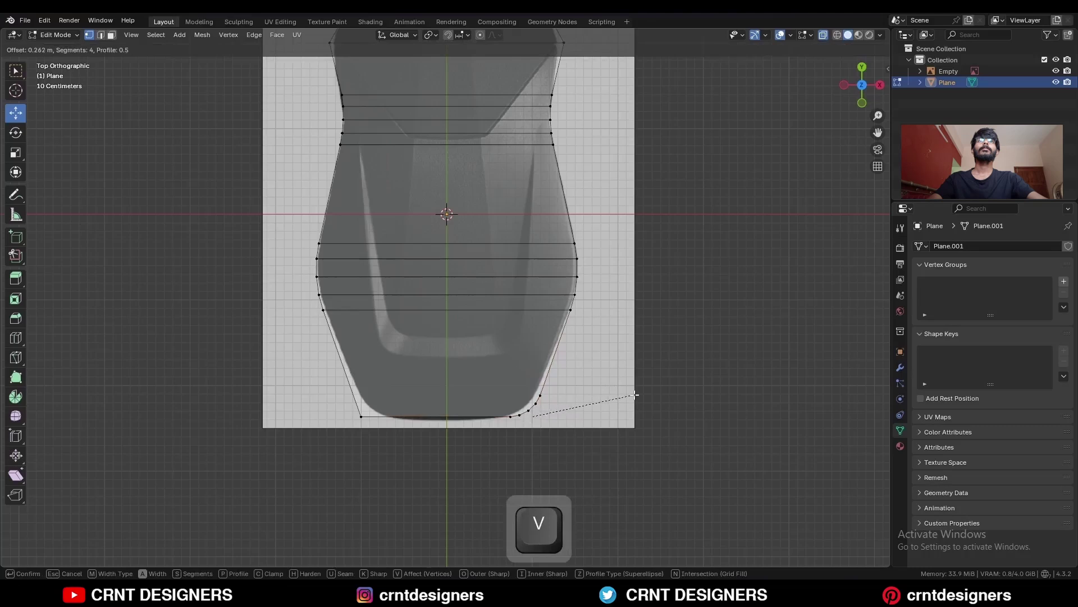
pyautogui.click(640, 398)
pyautogui.moveTo(615, 445); pyautogui.dragTo(481, 354)
pyautogui.moveTo(571, 405); pyautogui.dragTo(572, 409)
# Step: Symmetrize the whole mesh in the +X to -X direction
pyautogui.keyDown('shift'); pyautogui.moveTo(513, 392); pyautogui.dragTo(515, 359, button='middle'); pyautogui.keyUp('shift')
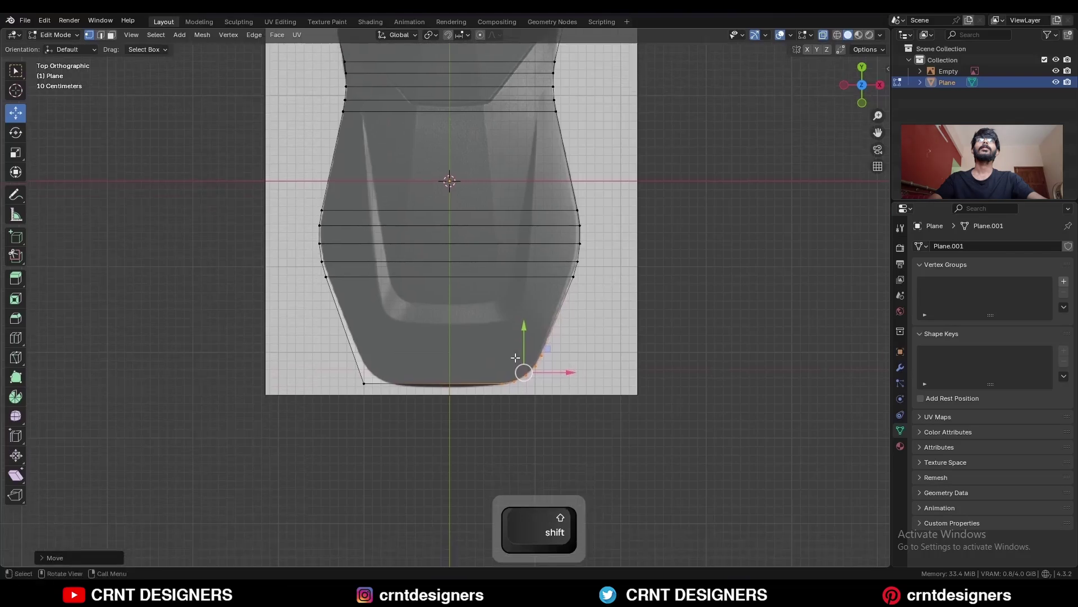
pyautogui.press('1')
pyautogui.press('a')
pyautogui.click(202, 35)
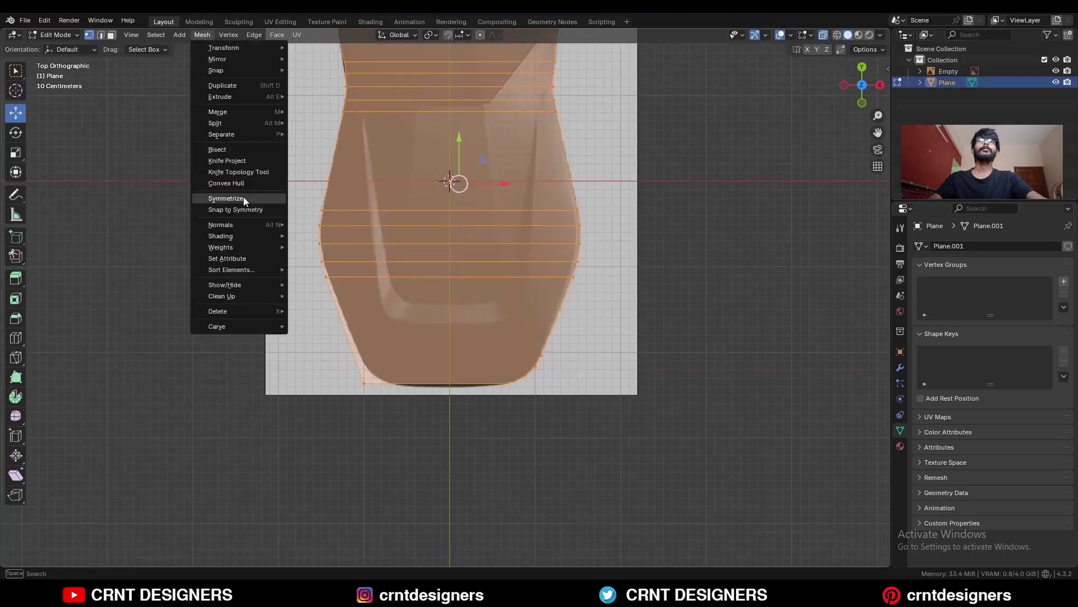
pyautogui.click(243, 197)
pyautogui.click(121, 541)
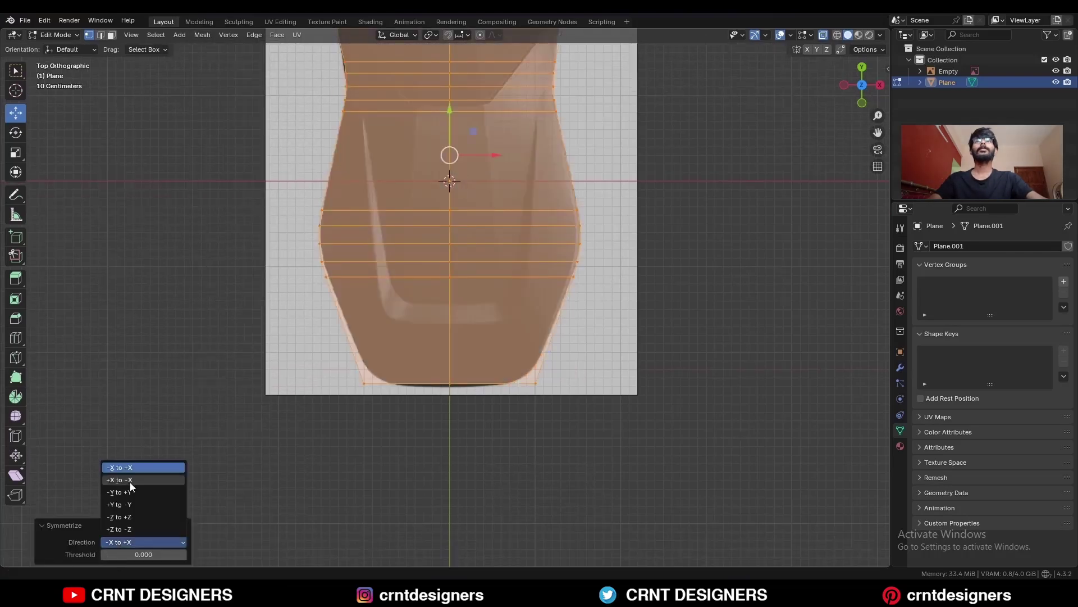
# Step: Move the vertices in the middle of the bottom edge slightly down to follow the curved base of the reference
pyautogui.hotkey('alt', 'a')
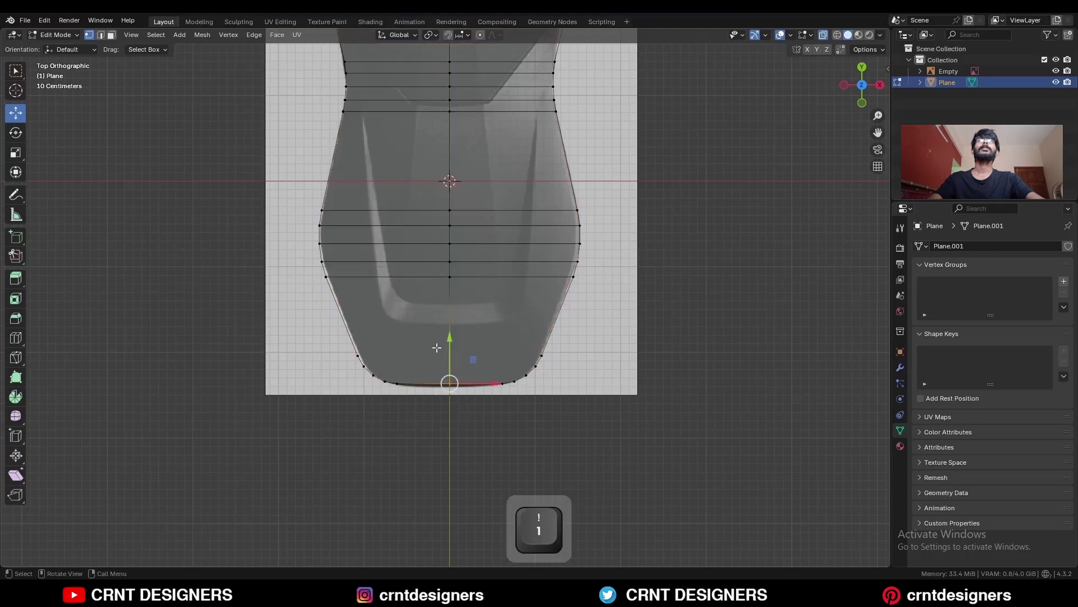
pyautogui.keyDown('shift'); pyautogui.moveTo(448, 341); pyautogui.dragTo(453, 373); pyautogui.keyUp('shift')
# Step: Bevel the vertical centre edge loop with 2 segments and lower the middle vertices of the top edge onto the reference outline
pyautogui.keyDown('alt'); pyautogui.click(448, 353); pyautogui.keyUp('alt')
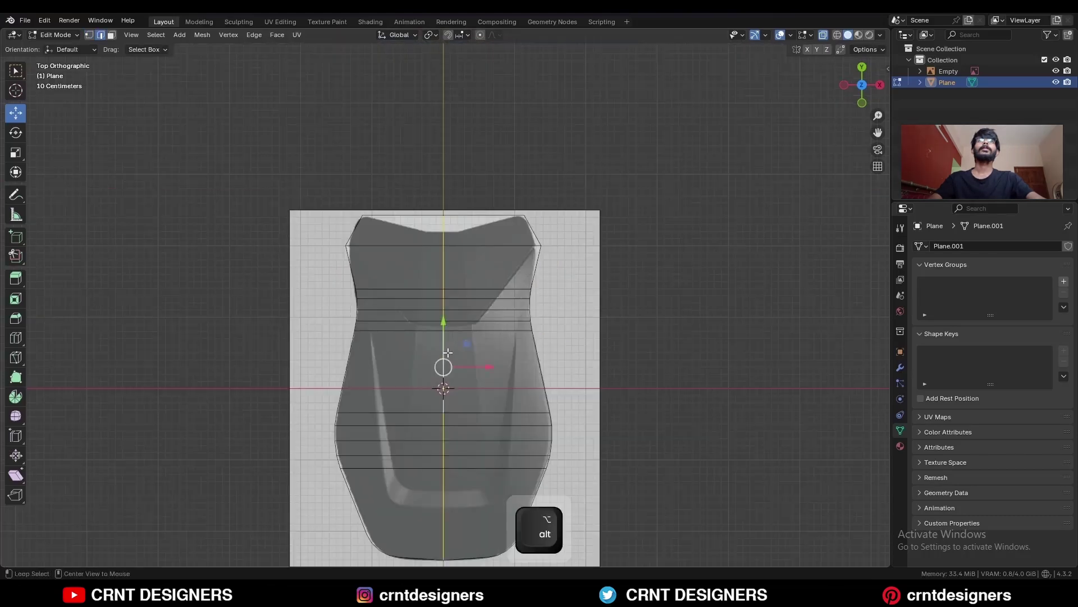
pyautogui.keyDown('shift'); pyautogui.moveTo(466, 347); pyautogui.dragTo(465, 335, button='middle'); pyautogui.keyUp('shift')
pyautogui.hotkey('ctrl', 'b')
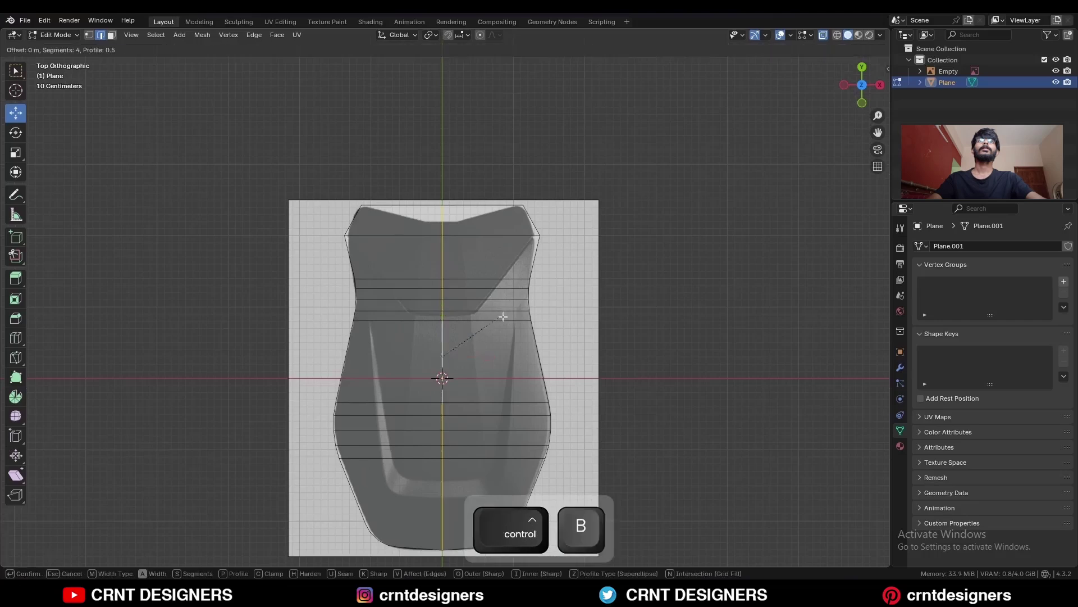
pyautogui.click(528, 334)
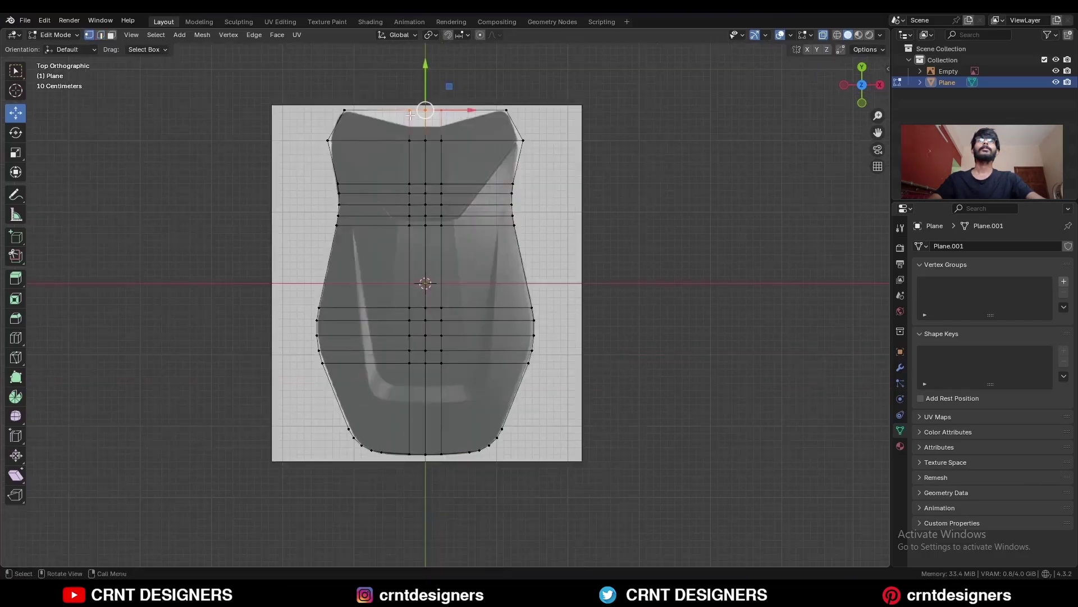
pyautogui.moveTo(427, 81); pyautogui.dragTo(425, 101)
# Step: Bevel the uppermost horizontal edge loop with 2 segments and about 0.16 m offset, and fit its +X end vertices to the reference
pyautogui.press('2')
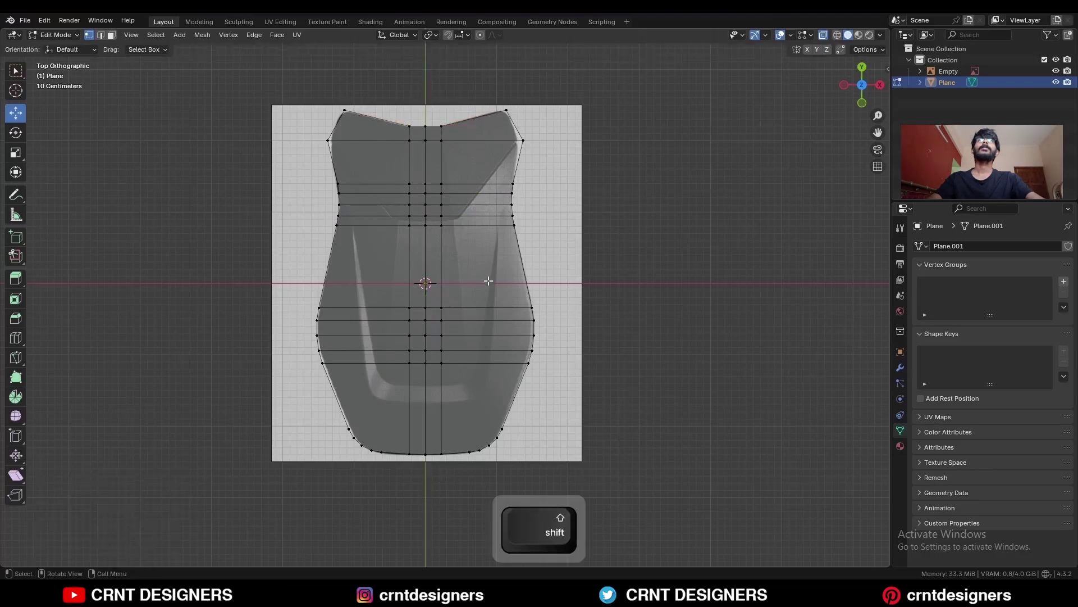
pyautogui.scroll(2, 483, 255)
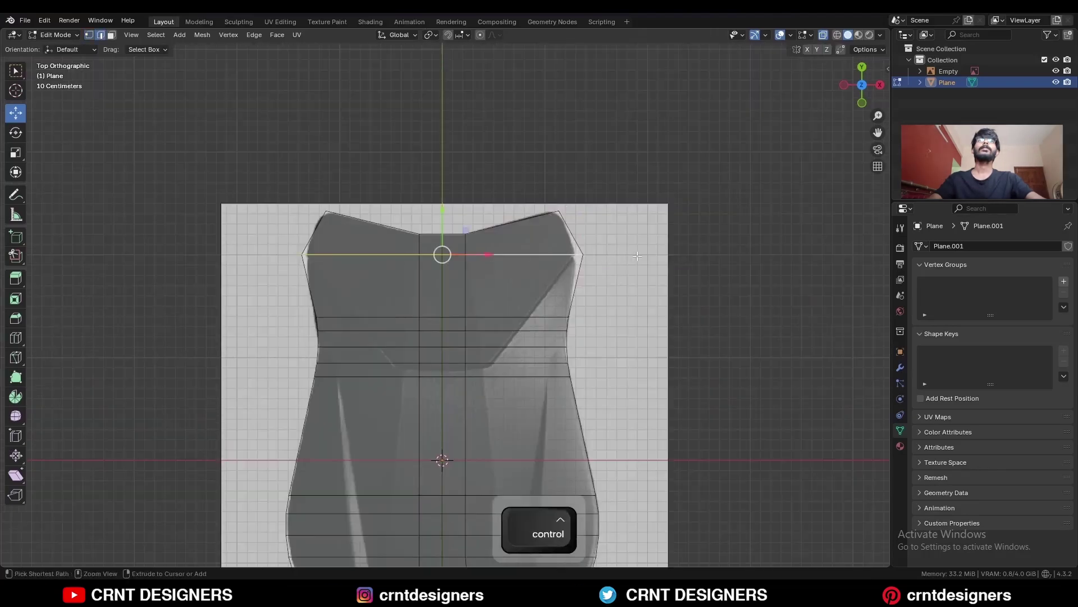
pyautogui.hotkey('ctrl', 'b')
pyautogui.scroll(2, 663, 266)
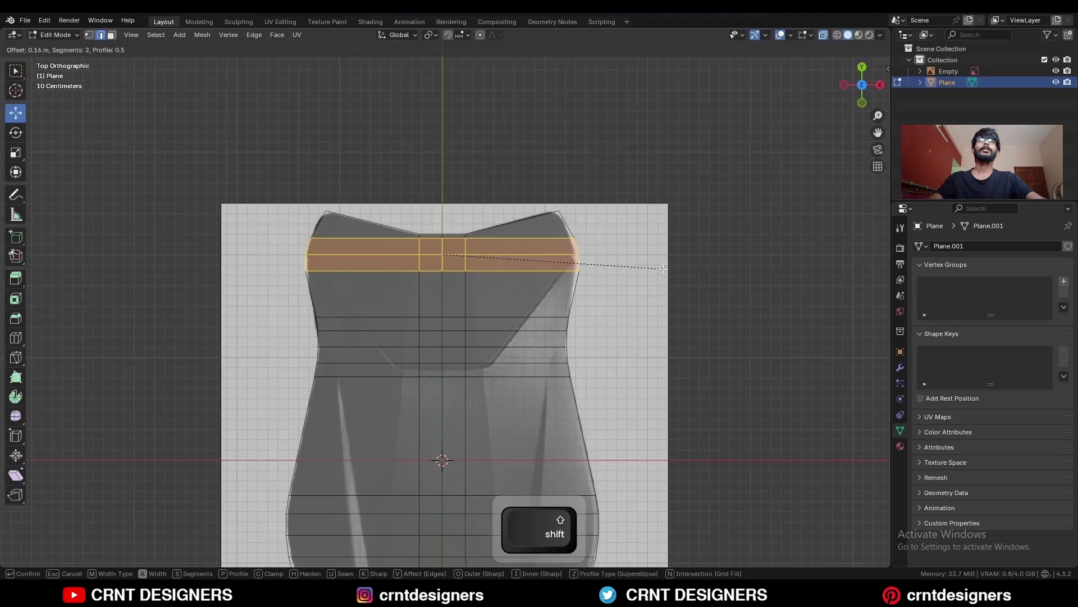
pyautogui.click(664, 269)
pyautogui.press('1')
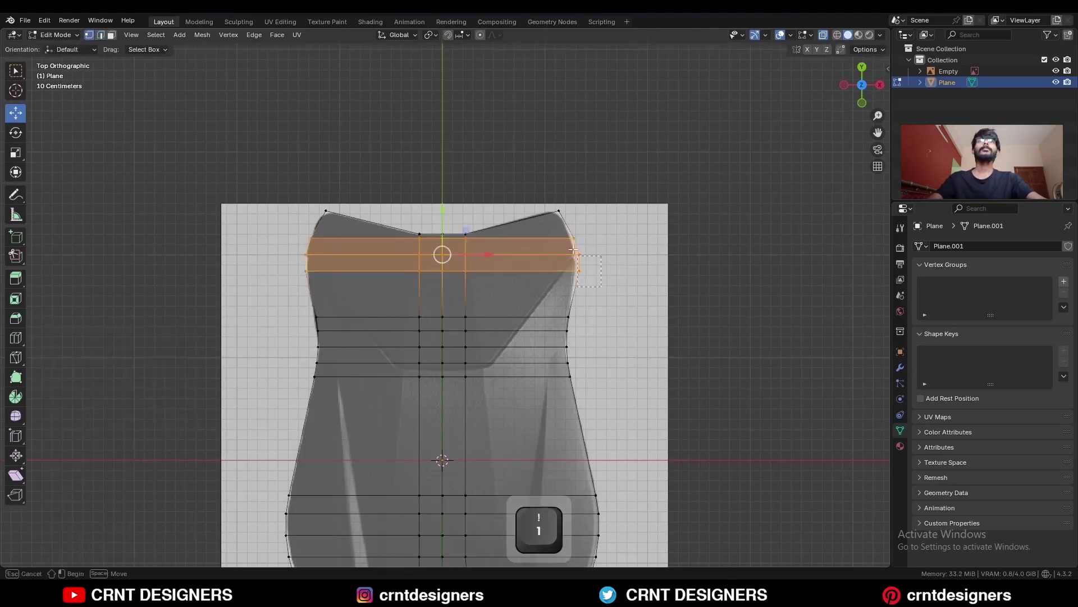
pyautogui.moveTo(561, 228); pyautogui.dragTo(602, 253)
# Step: Move the +X top corner vertex about 0.05 m inward along X and vertex-bevel it with 2 segments and about 0.165 m width
pyautogui.click(558, 212)
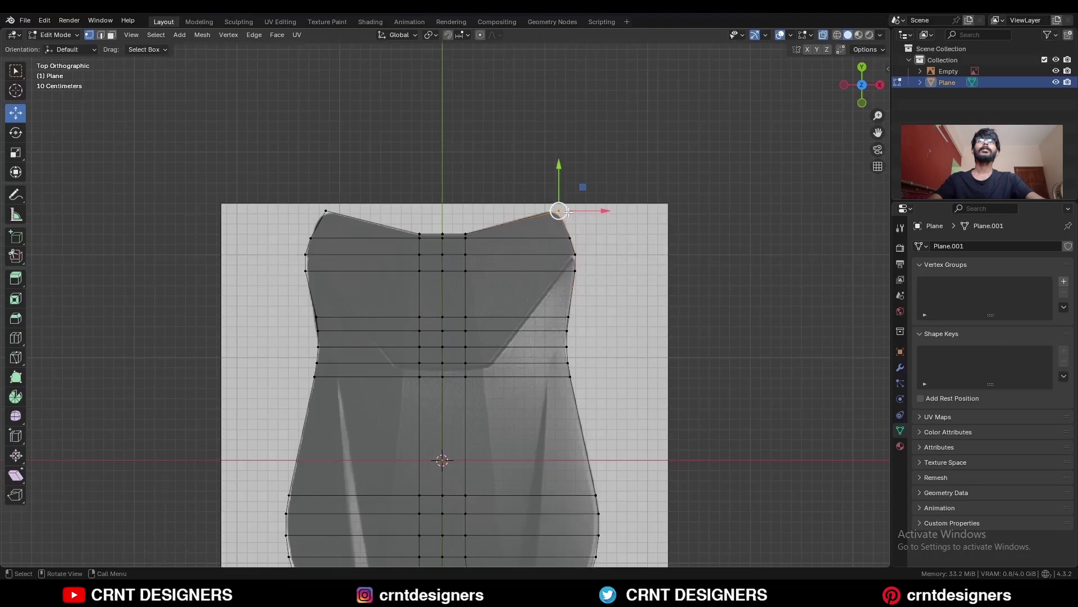
pyautogui.moveTo(600, 211)
pyautogui.mouseDown()
pyautogui.moveTo(573, 211)
pyautogui.moveTo(583, 216)
pyautogui.mouseUp()
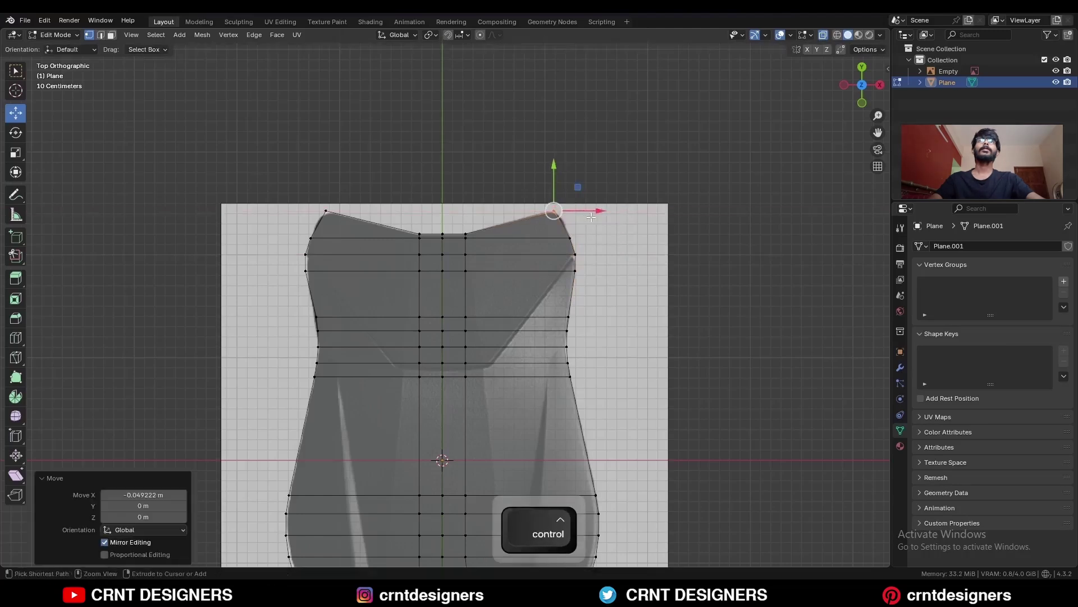
pyautogui.hotkey('ctrl', 'b')
pyautogui.press('v')
pyautogui.click(590, 223)
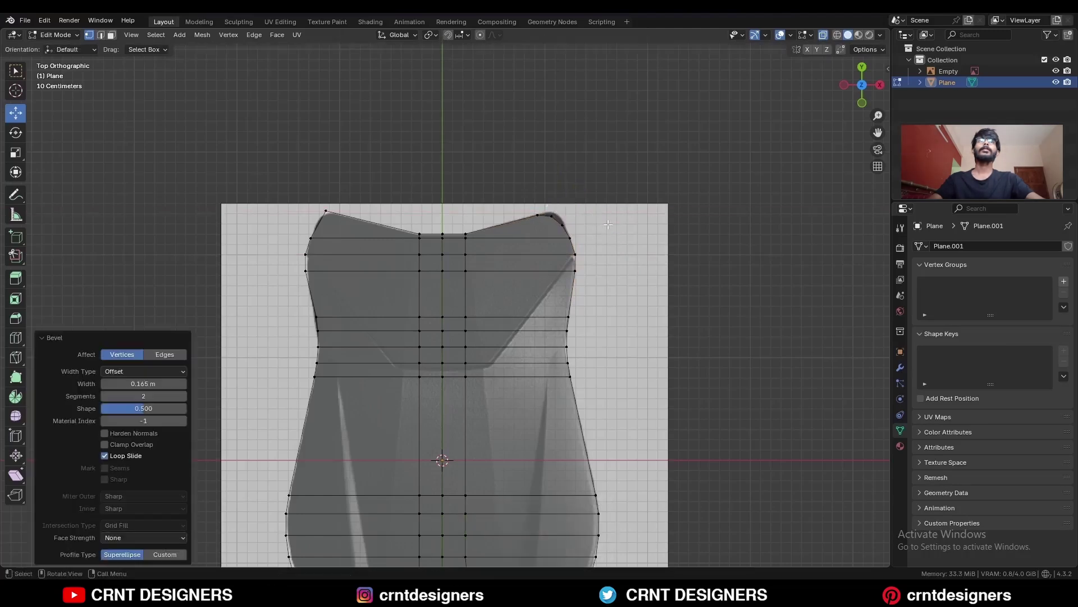
# Step: Slide the middle edges of the first horizontal loop below the top edge downward to echo the dipped top contour
pyautogui.keyDown('shift'); pyautogui.moveTo(452, 246); pyautogui.dragTo(464, 217, button='middle'); pyautogui.keyUp('shift')
pyautogui.press('2')
pyautogui.click(467, 209)
pyautogui.keyDown('shift'); pyautogui.click(447, 208); pyautogui.keyUp('shift')
pyautogui.press('g')
pyautogui.press('g')
pyautogui.click(459, 220)
# Step: Slide the middle edges of the second and third horizontal loops below the top edge downward to continue the dip
pyautogui.click(467, 225)
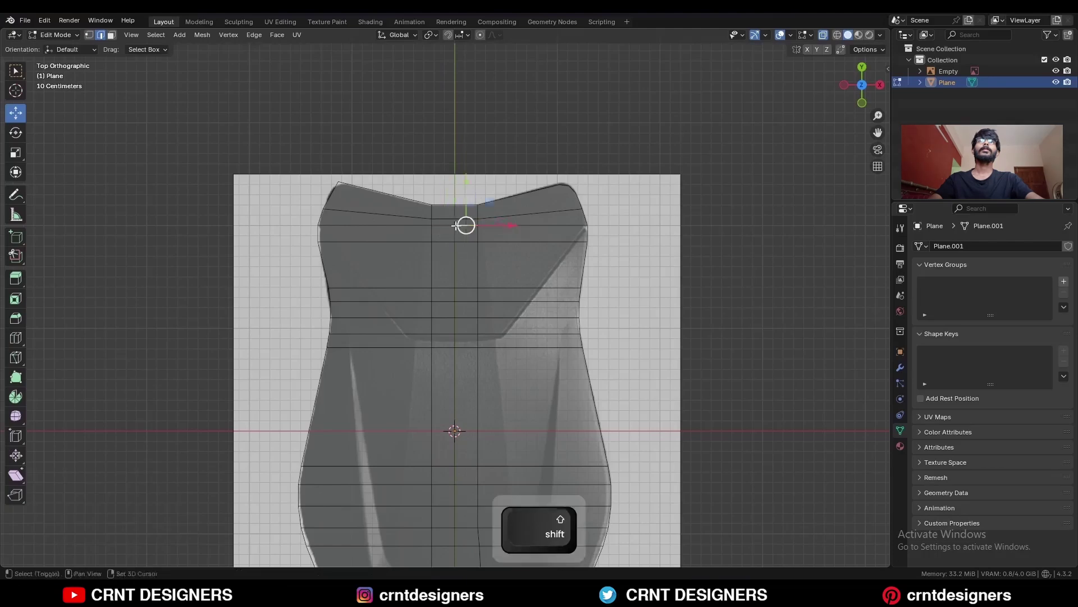
pyautogui.keyDown('shift'); pyautogui.click(447, 225); pyautogui.keyUp('shift')
pyautogui.press('g')
pyautogui.press('g')
pyautogui.click(458, 234)
pyautogui.click(466, 241)
pyautogui.keyDown('shift'); pyautogui.click(447, 242); pyautogui.keyUp('shift')
pyautogui.press('g')
pyautogui.press('g')
pyautogui.click(457, 252)
pyautogui.keyDown('shift'); pyautogui.moveTo(691, 281); pyautogui.dragTo(674, 197, button='middle'); pyautogui.keyUp('shift')
# Step: Symmetrize the whole mesh in the +X to -X direction
pyautogui.press('1')
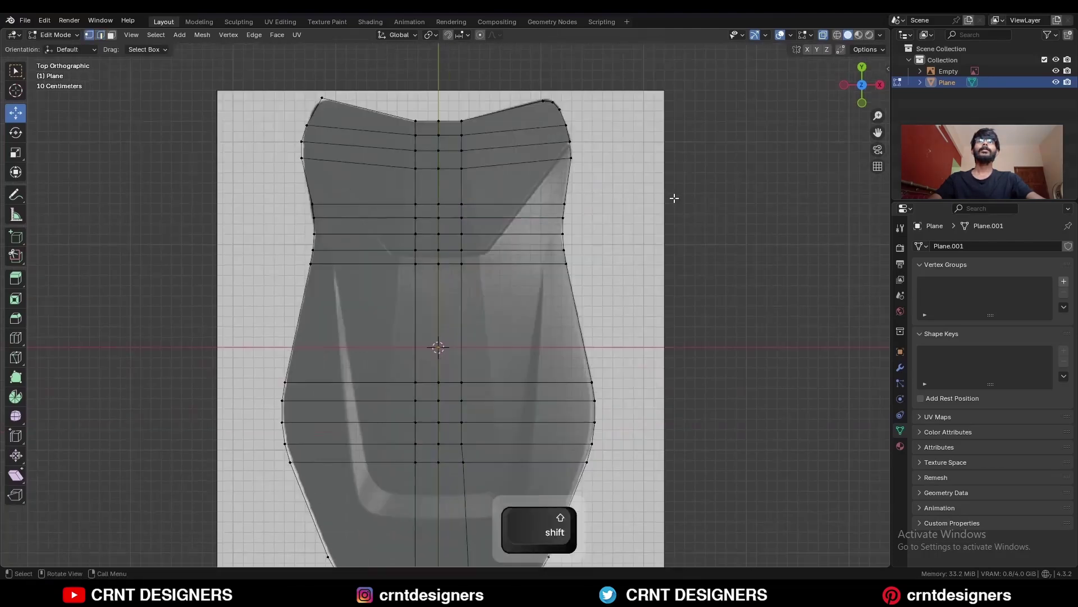
pyautogui.press('a')
pyautogui.click(202, 34)
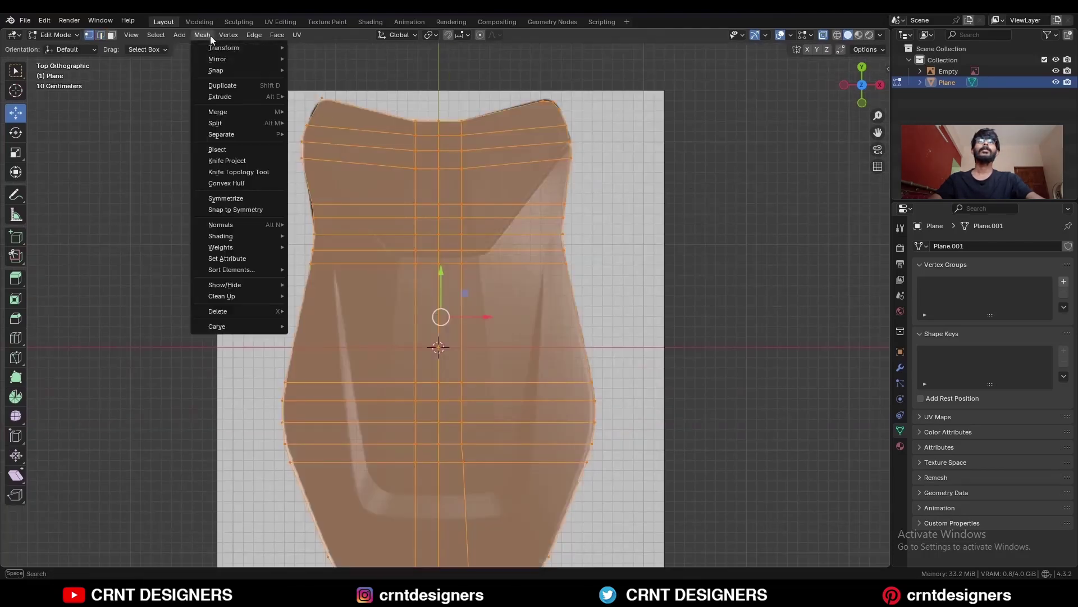
pyautogui.click(225, 198)
pyautogui.scroll(-5, 636, 188)
pyautogui.hotkey('ctrl', 'z')
# Step: Extrude the entire panel mesh 0.5 m upward along Z in the right side view
pyautogui.moveTo(636, 185); pyautogui.dragTo(524, 230, button='middle')
pyautogui.press('a')
pyautogui.click(858, 96)
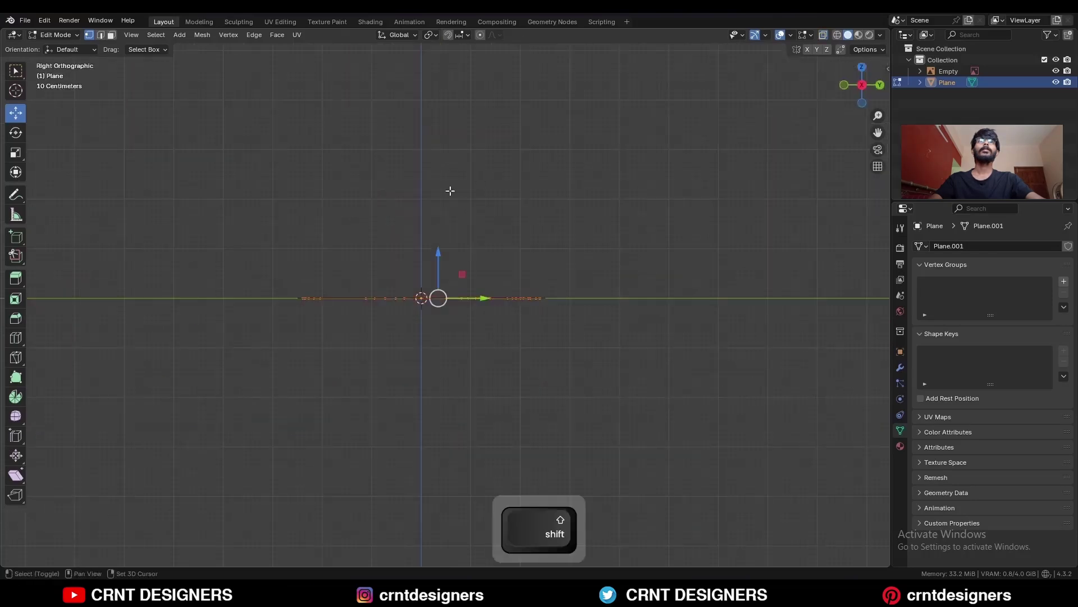
pyautogui.keyDown('shift'); pyautogui.moveTo(460, 240); pyautogui.dragTo(460, 268, button='middle'); pyautogui.keyUp('shift')
pyautogui.press('e')
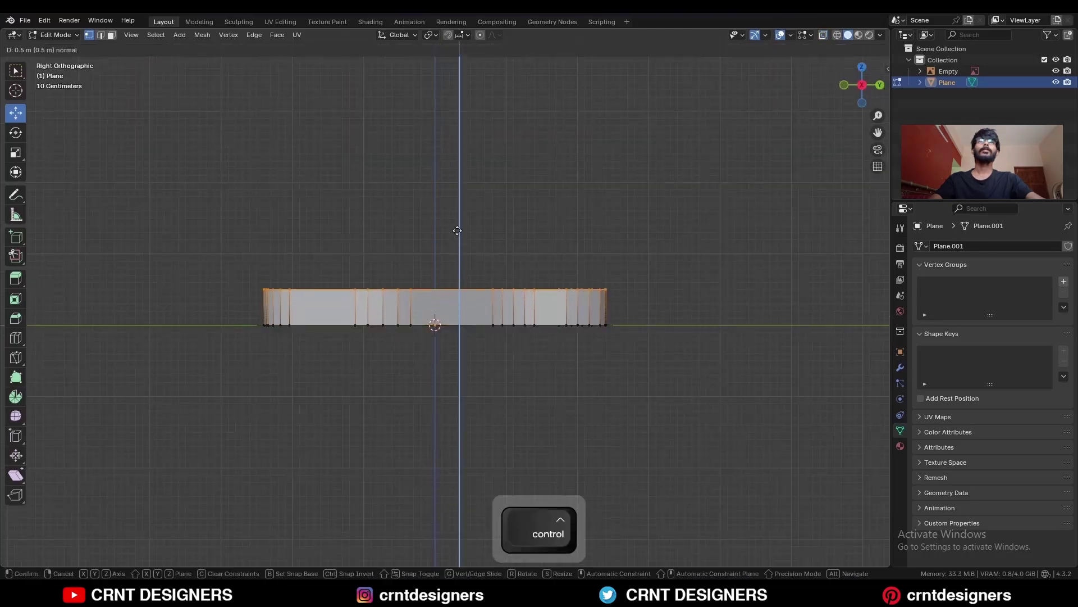
pyautogui.keyDown('ctrl'); pyautogui.click(455, 231); pyautogui.keyUp('ctrl')
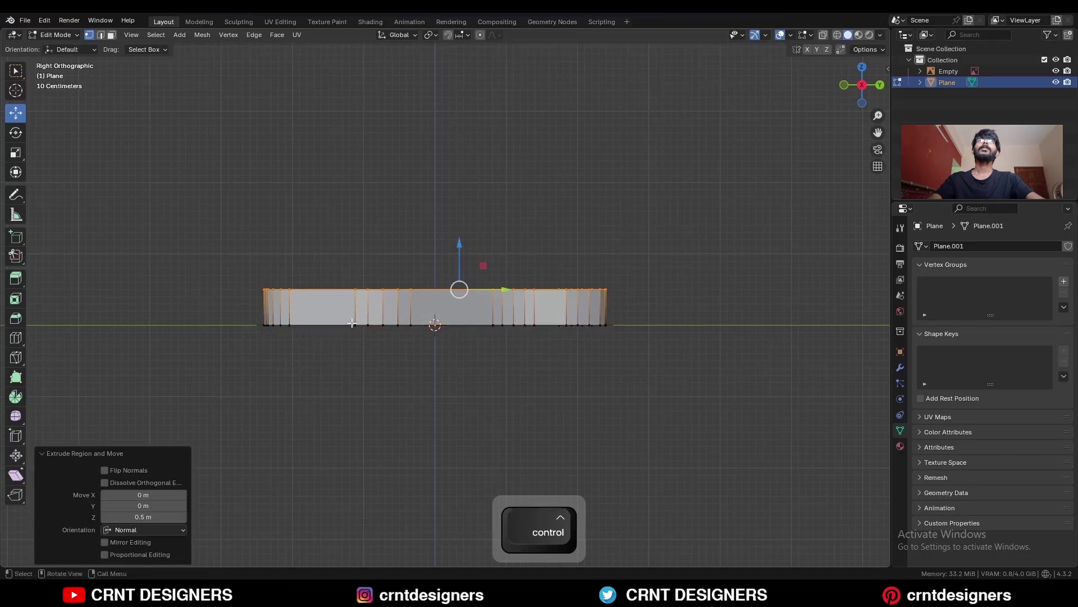
# Step: Apply the panel object's scale and rotation in Object Mode, and move a copy of it to a Back-up collection
pyautogui.press('Tab')
pyautogui.moveTo(565, 193); pyautogui.dragTo(521, 279, button='middle')
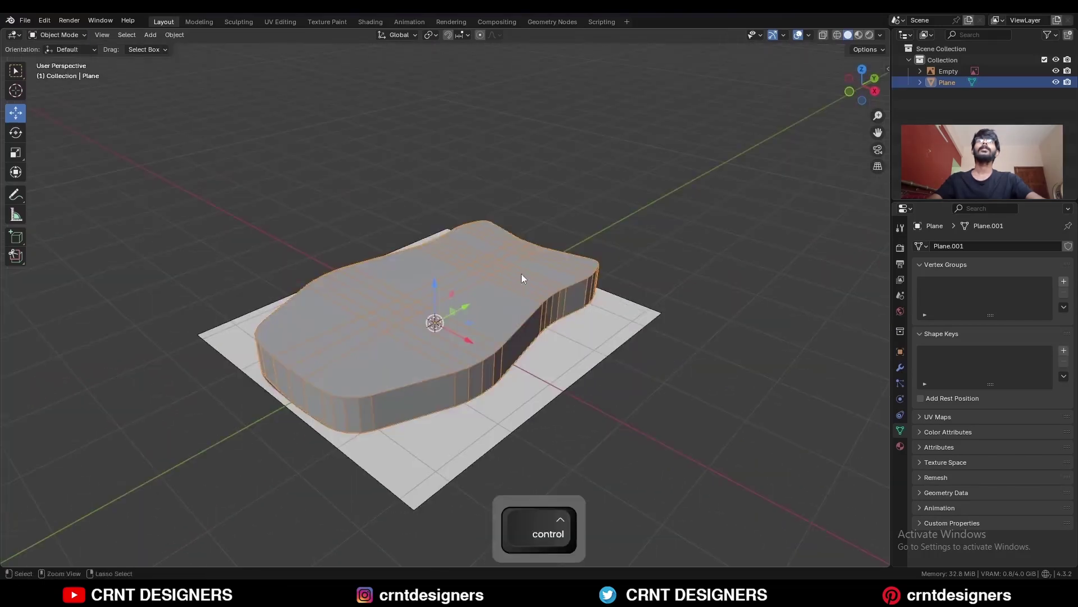
pyautogui.hotkey('ctrl', 'a')
pyautogui.click(520, 283)
pyautogui.hotkey('ctrl', 'a')
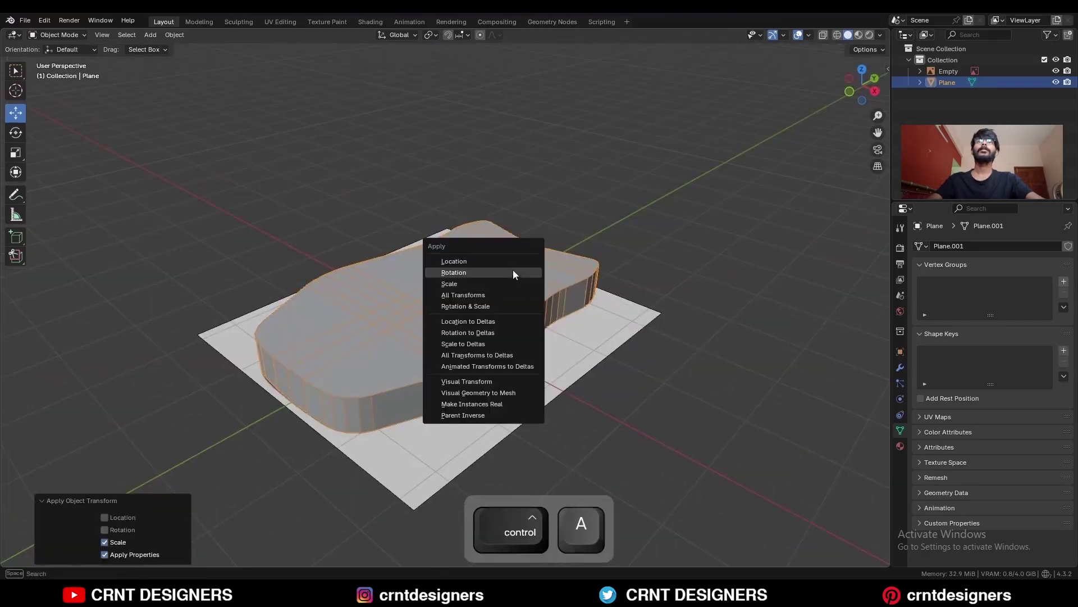
pyautogui.click(513, 273)
pyautogui.click(617, 216)
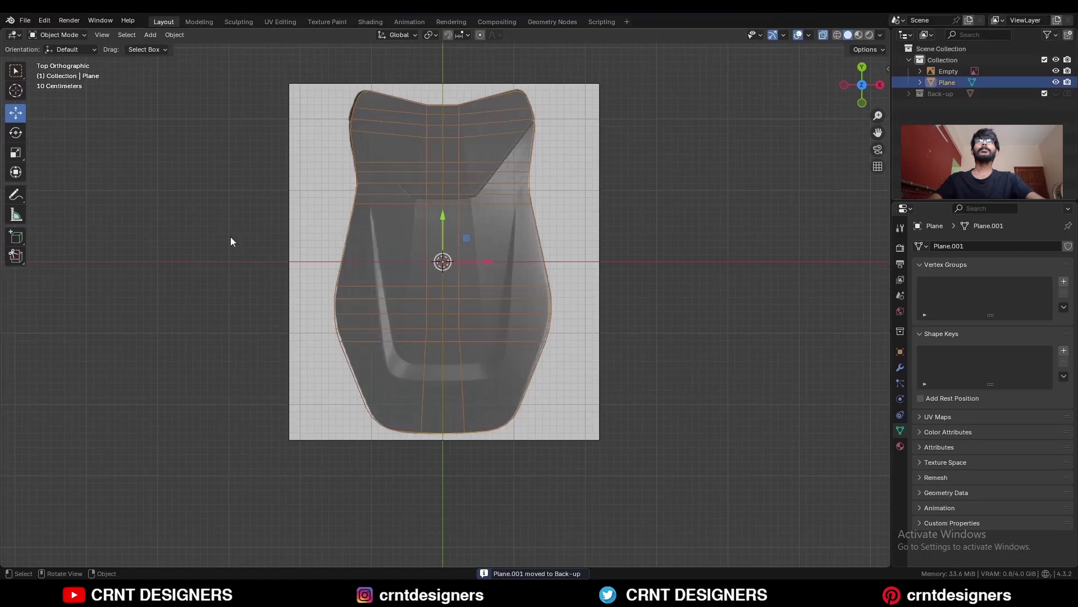
# Step: Knife-cut the outer recess contour from the +X waist vertex down to its lower corner and along X to the centre line
pyautogui.press('Tab')
pyautogui.press('k')
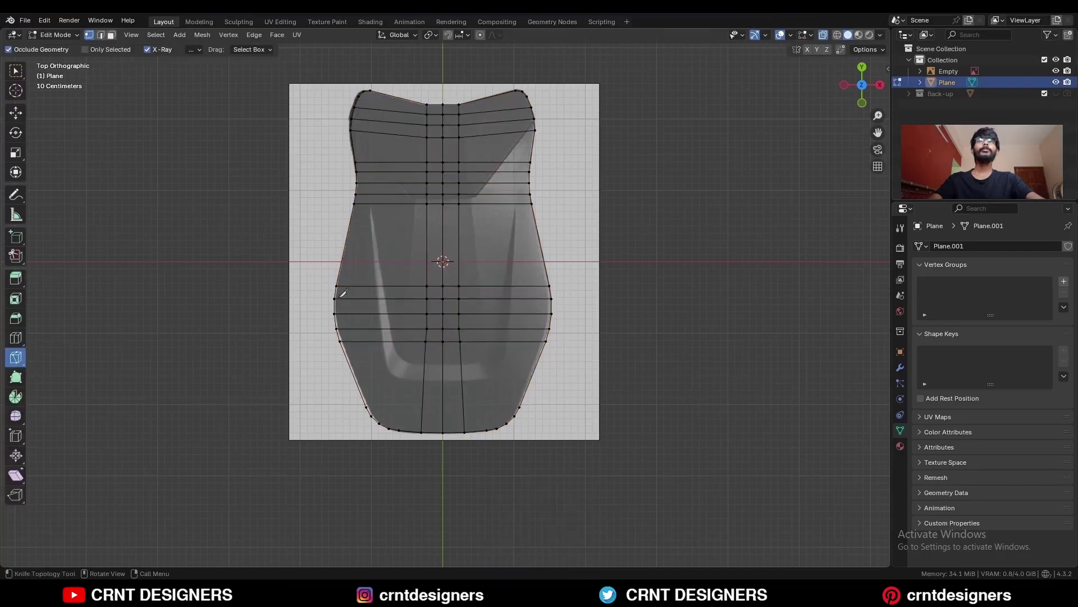
pyautogui.press('1')
pyautogui.click(529, 183)
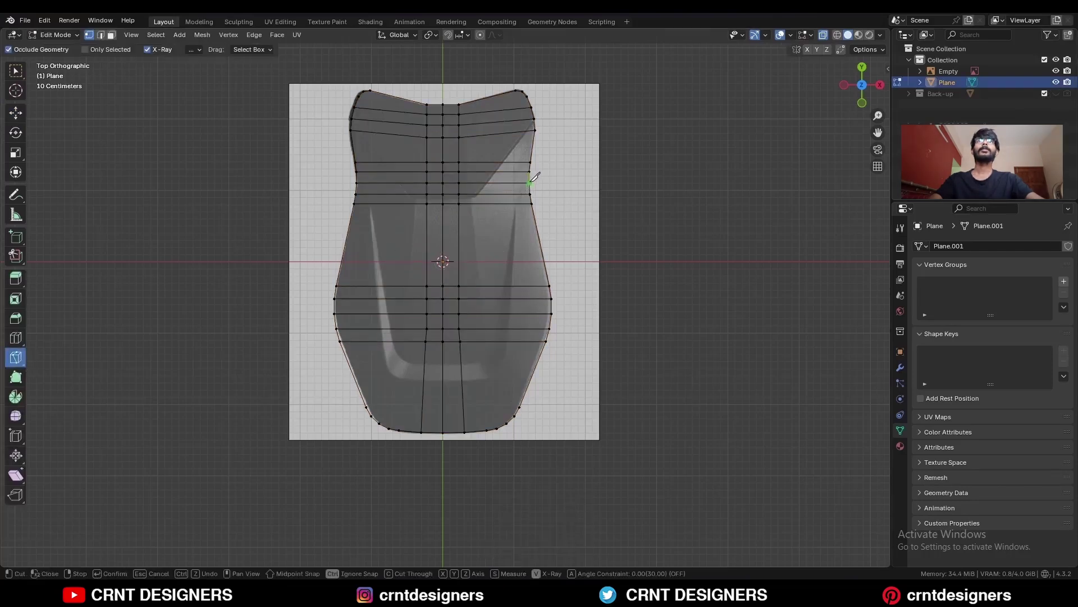
pyautogui.click(501, 375)
pyautogui.press('x')
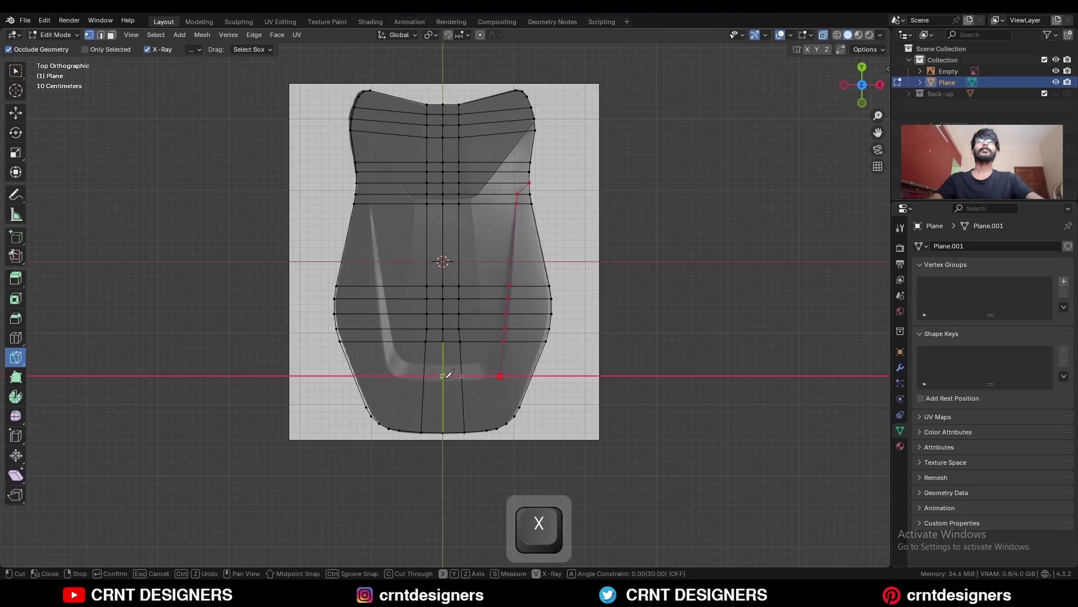
pyautogui.click(443, 375)
pyautogui.press('space')
# Step: Knife-cut the reference's diagonal crease from the upper +X side vertex down to the horizontal loop at the waist
pyautogui.keyDown('shift'); pyautogui.moveTo(514, 344); pyautogui.dragTo(527, 288, button='middle'); pyautogui.keyUp('shift')
pyautogui.scroll(1, 527, 289)
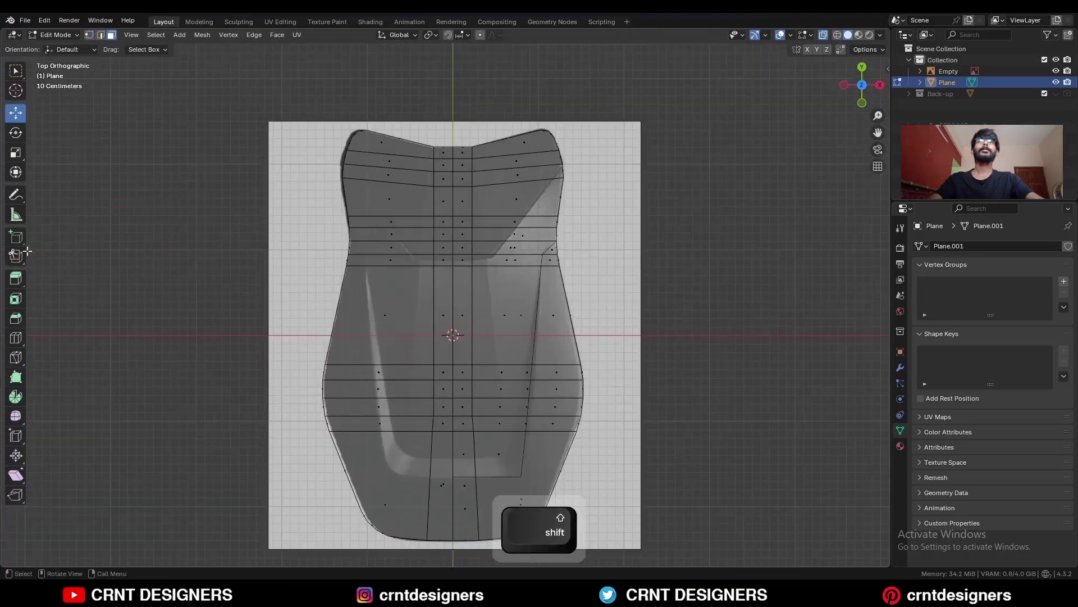
pyautogui.click(16, 356)
pyautogui.press('1')
pyautogui.click(563, 163)
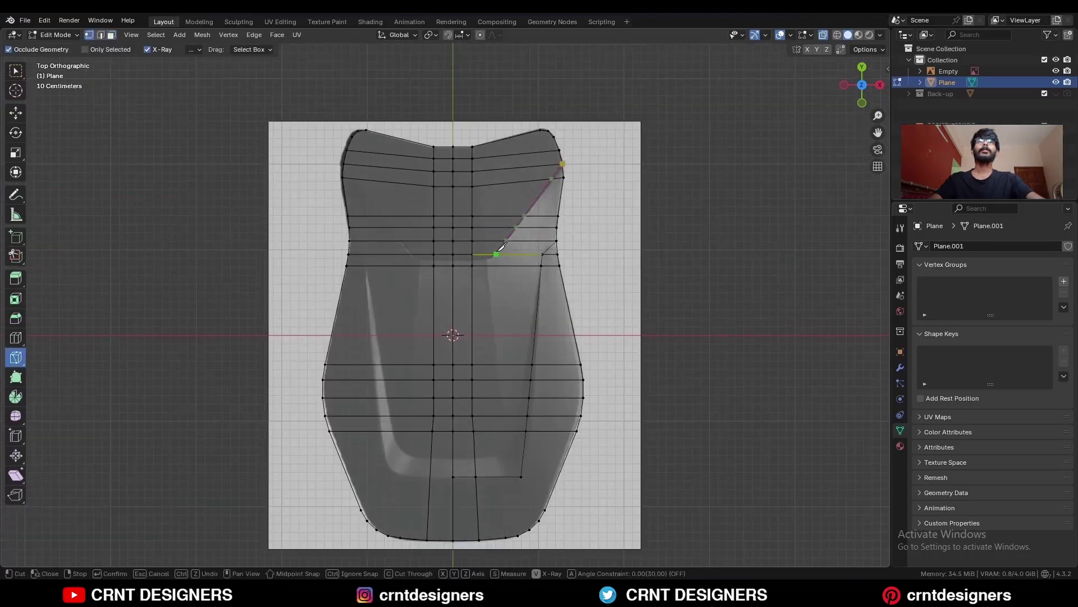
pyautogui.click(501, 249)
pyautogui.press('x')
pyautogui.press('space')
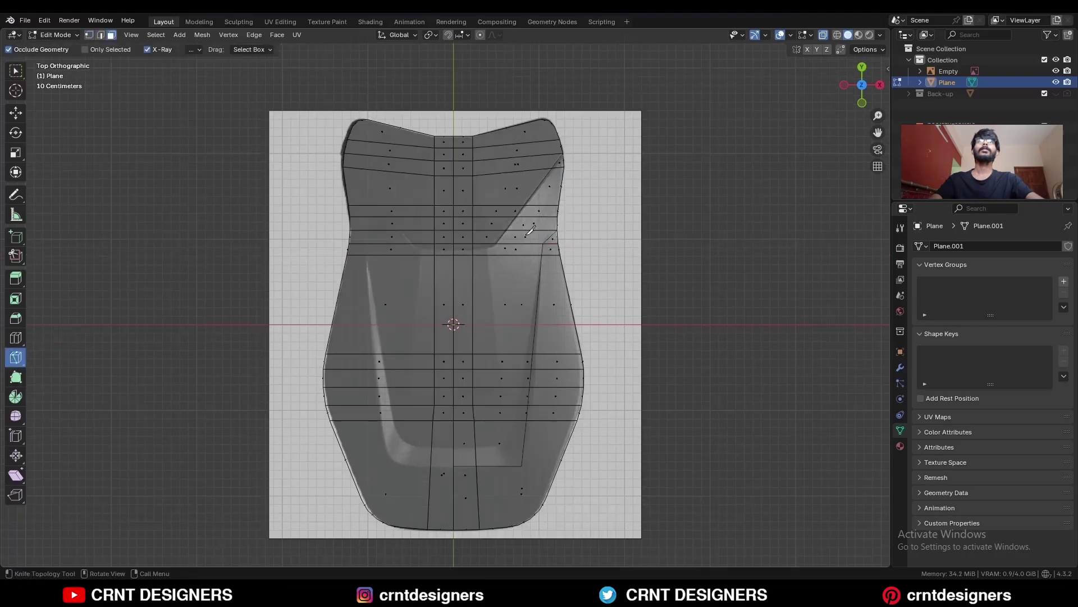
# Step: Knife-cut the inner recess contour from the outer contour's upper end down to an inner corner and along X to the centre line
pyautogui.press('1')
pyautogui.click(543, 244)
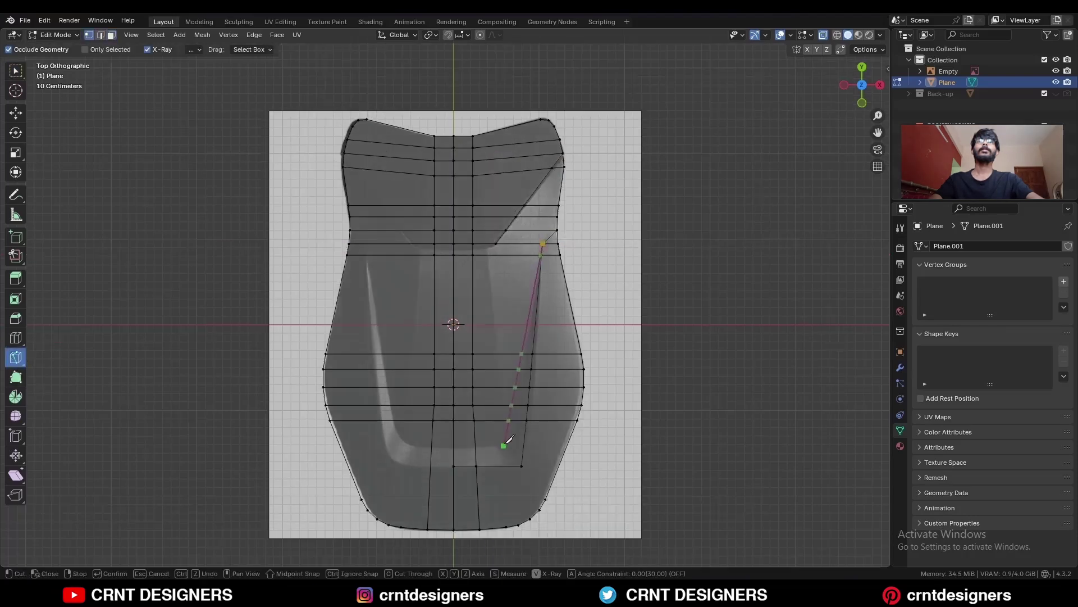
pyautogui.click(506, 441)
pyautogui.press('x')
pyautogui.click(454, 441)
pyautogui.press('space')
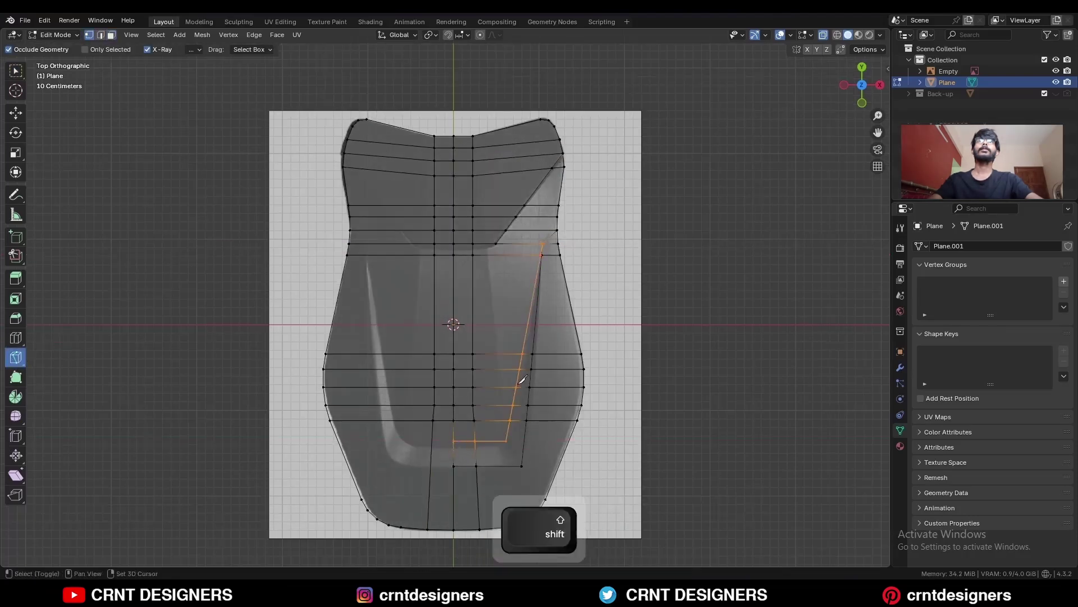
# Step: Connect the inner and outer recess corners with a knife cut and bevel that edge with 2 segments and about 0.14 m offset
pyautogui.keyDown('shift'); pyautogui.moveTo(513, 439); pyautogui.dragTo(540, 349, button='middle'); pyautogui.keyUp('shift')
pyautogui.click(506, 368)
pyautogui.click(523, 392)
pyautogui.press('space')
pyautogui.press('c')
pyautogui.hotkey('ctrl', 'b')
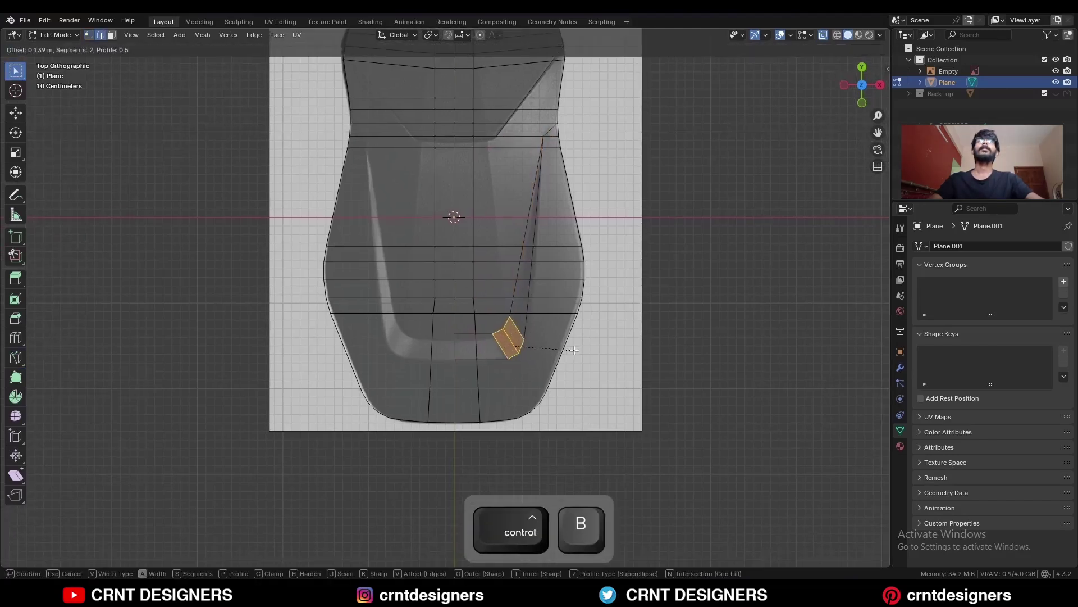
pyautogui.click(573, 351)
# Step: Knife-cut an edge from the rounded inner recess corner up to the lower end of the diagonal crease
pyautogui.keyDown('shift'); pyautogui.moveTo(513, 301); pyautogui.dragTo(520, 278, button='middle'); pyautogui.keyUp('shift')
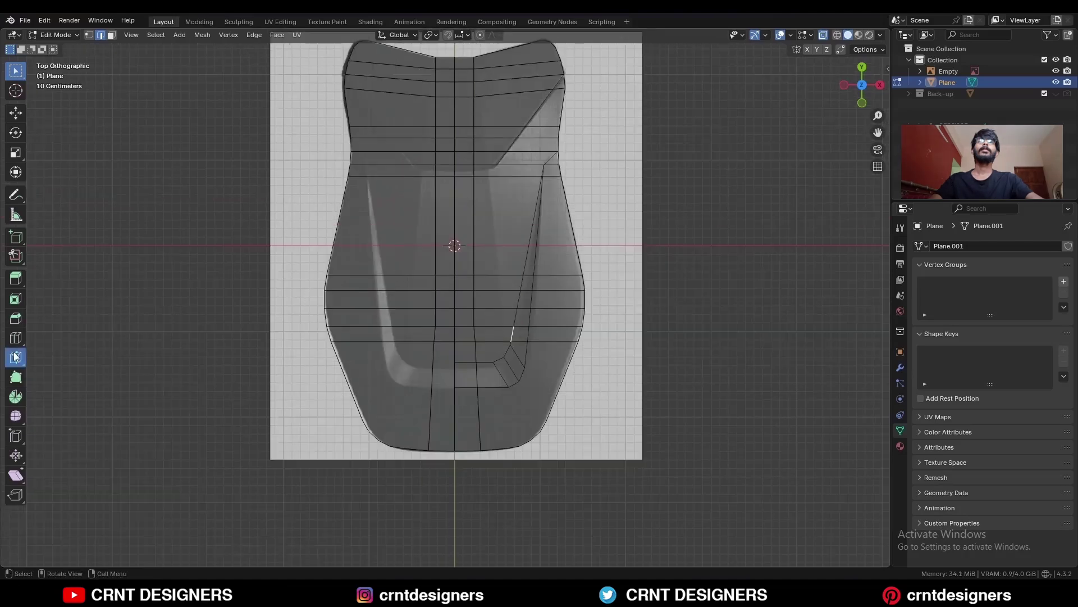
pyautogui.press('1')
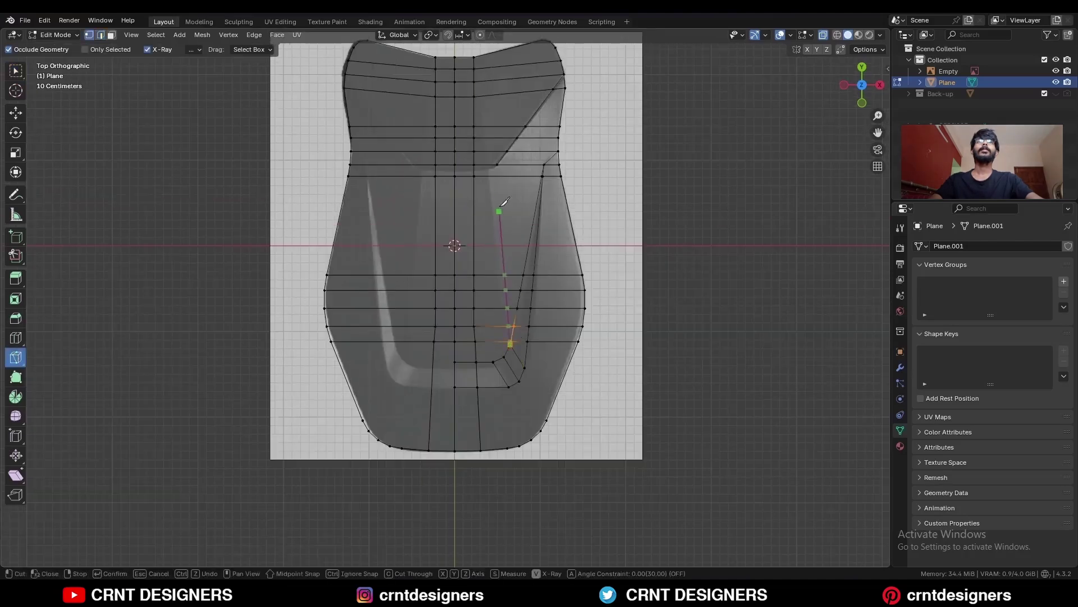
pyautogui.click(497, 165)
pyautogui.press('space')
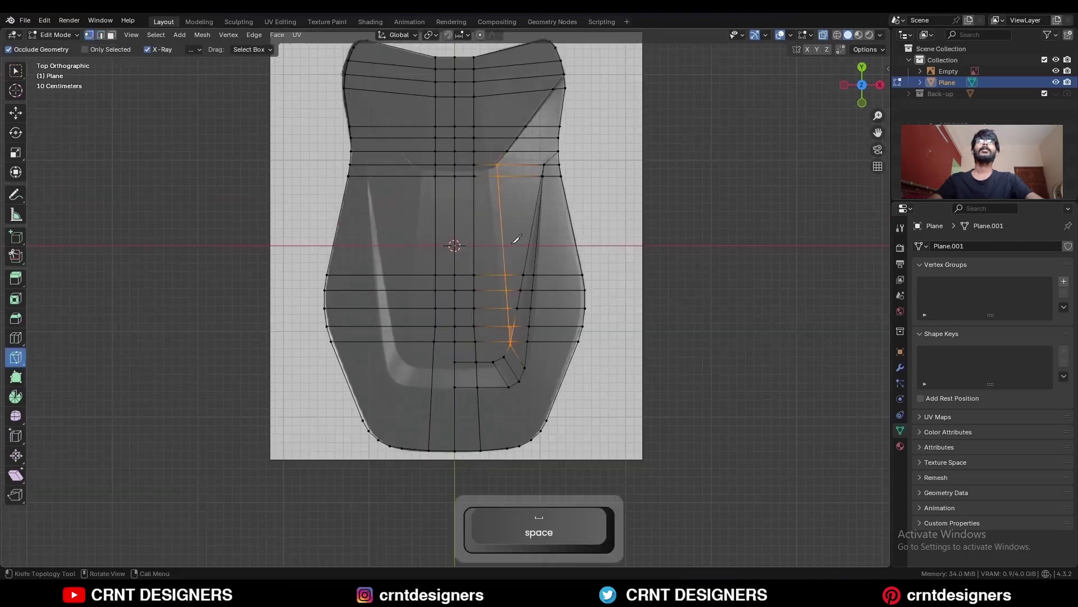
# Step: Dissolve the edges of the lowest horizontal loop between the centre line and the inner recess contour
pyautogui.keyDown('shift'); pyautogui.moveTo(519, 247); pyautogui.dragTo(517, 232, button='middle'); pyautogui.keyUp('shift')
pyautogui.scroll(1, 517, 232)
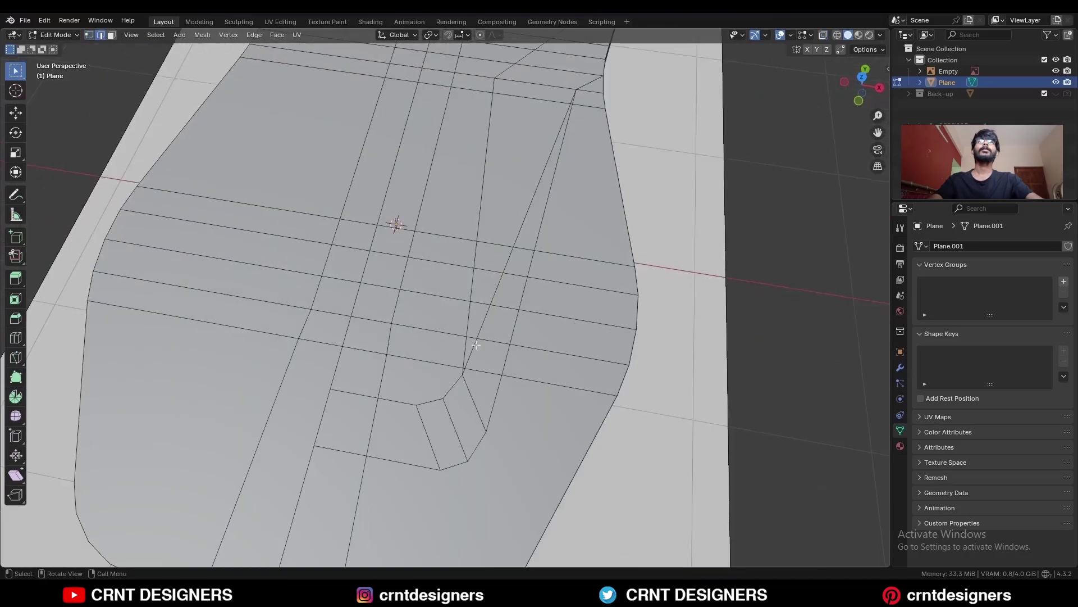
pyautogui.scroll(3, 476, 344)
pyautogui.press('2')
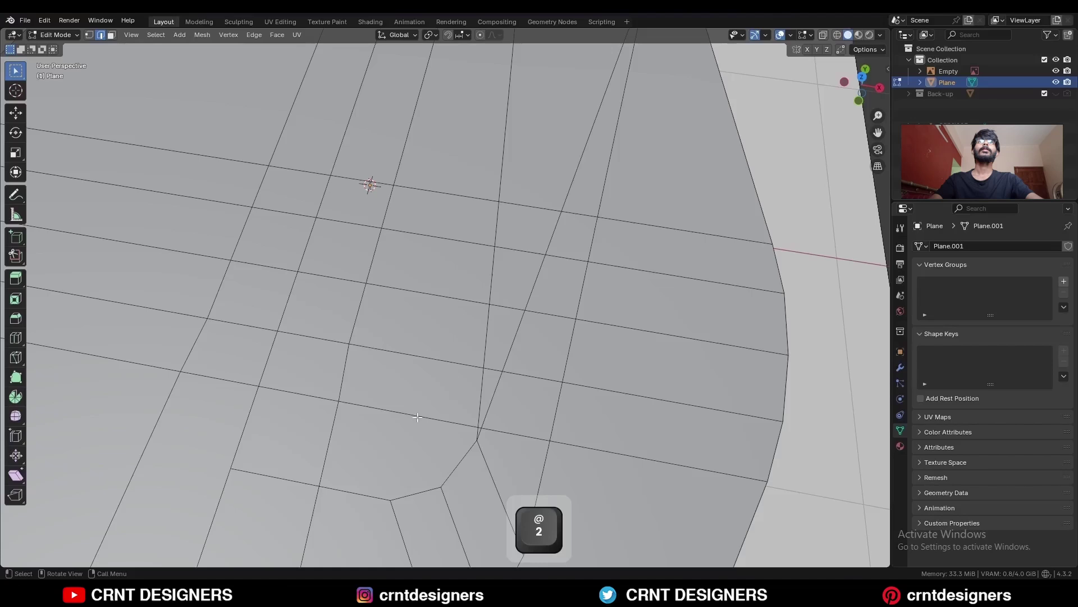
pyautogui.keyDown('shift'); pyautogui.click(318, 396); pyautogui.keyUp('shift')
pyautogui.hotkey('ctrl', 'x')
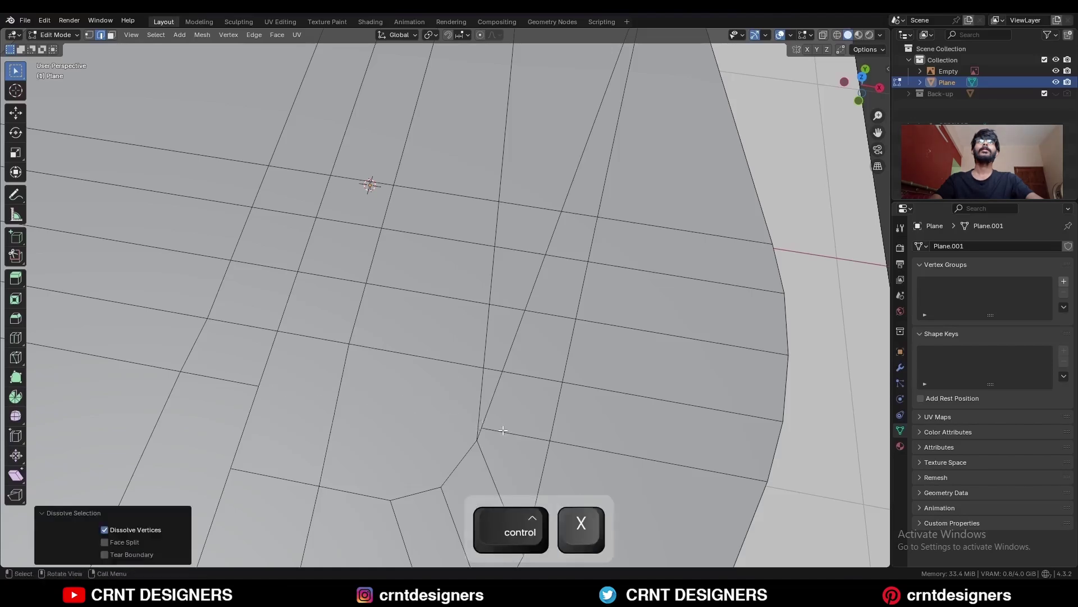
# Step: Select the inner recess contour's edges and lower them 0.1 m along Z to sink the recess
pyautogui.scroll(-2, 523, 344)
pyautogui.moveTo(523, 343); pyautogui.dragTo(372, 290, button='middle')
pyautogui.scroll(-3, 444, 348)
pyautogui.keyDown('shift'); pyautogui.click(360, 283); pyautogui.keyUp('shift')
pyautogui.keyDown('ctrl'); pyautogui.keyDown('shift'); pyautogui.click(370, 305); pyautogui.keyUp('shift'); pyautogui.keyUp('ctrl')
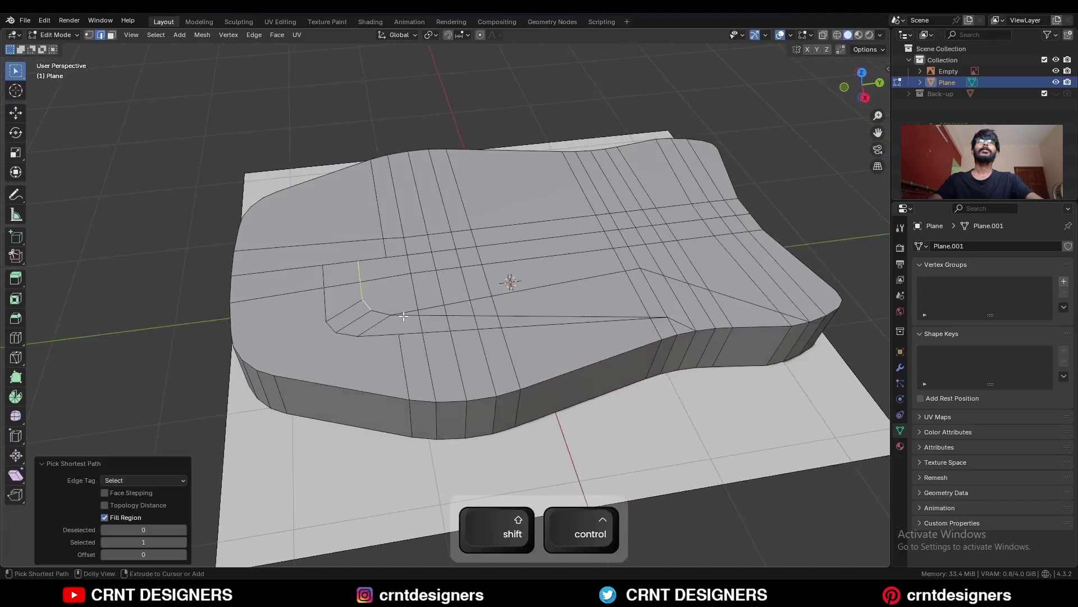
pyautogui.moveTo(631, 309); pyautogui.dragTo(511, 315, button='middle')
pyautogui.press('KP_3')
pyautogui.scroll(2, 642, 227)
pyautogui.hotkey('alt', 'z')
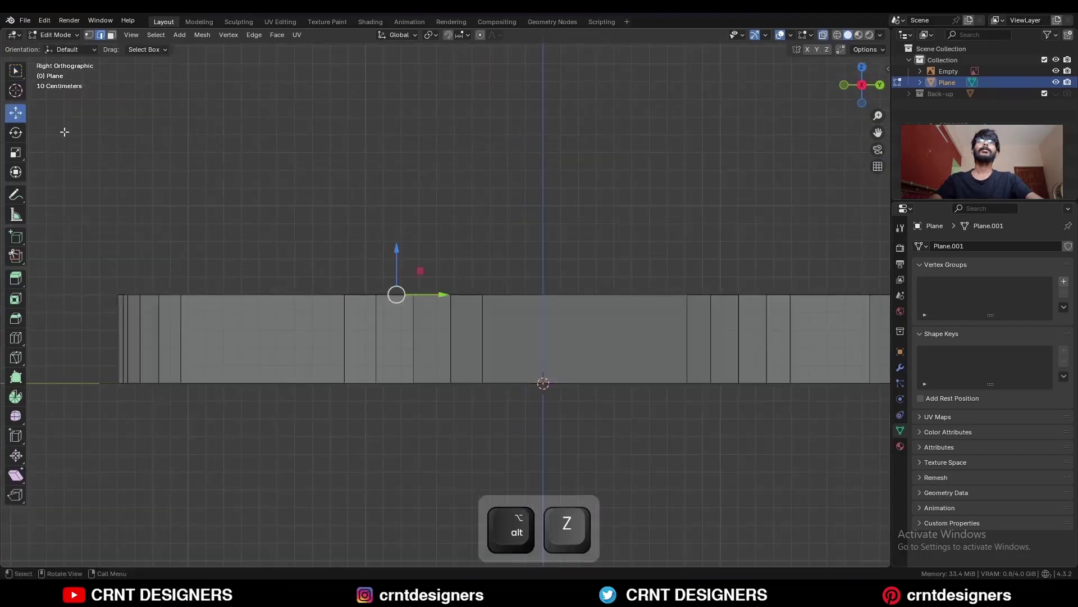
pyautogui.keyDown('ctrl'); pyautogui.moveTo(397, 248); pyautogui.dragTo(398, 270); pyautogui.keyUp('ctrl')
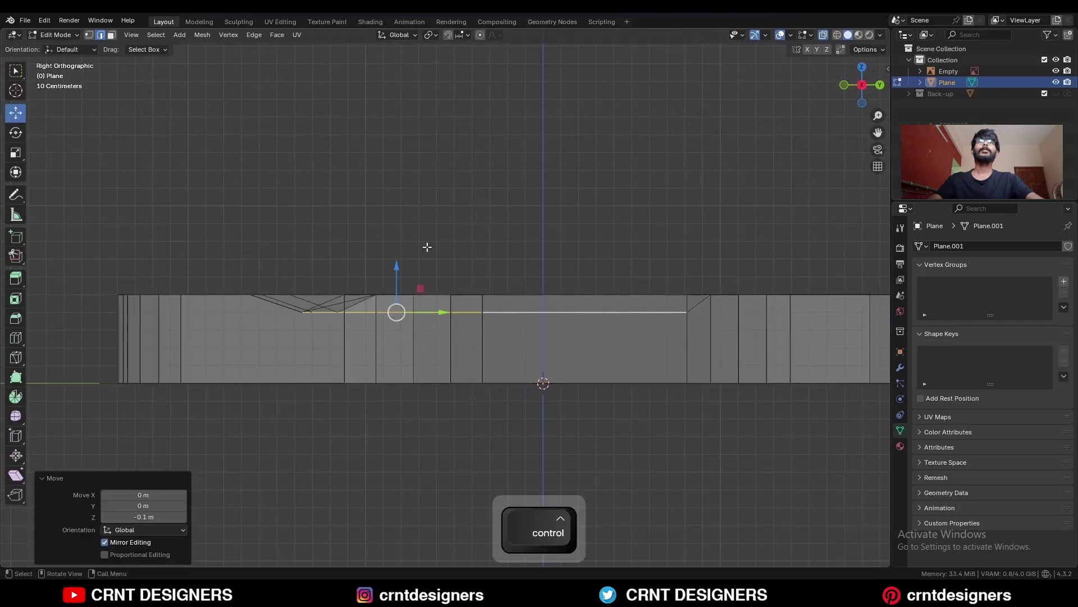
# Step: Dissolve the horizontal edges running from the outer recess contour to the panel's outline
pyautogui.moveTo(426, 247); pyautogui.dragTo(578, 284, button='middle')
pyautogui.hotkey('alt', 'z')
pyautogui.moveTo(457, 304); pyautogui.dragTo(519, 266, button='middle')
pyautogui.moveTo(549, 307); pyautogui.dragTo(411, 252, button='middle')
pyautogui.press('1')
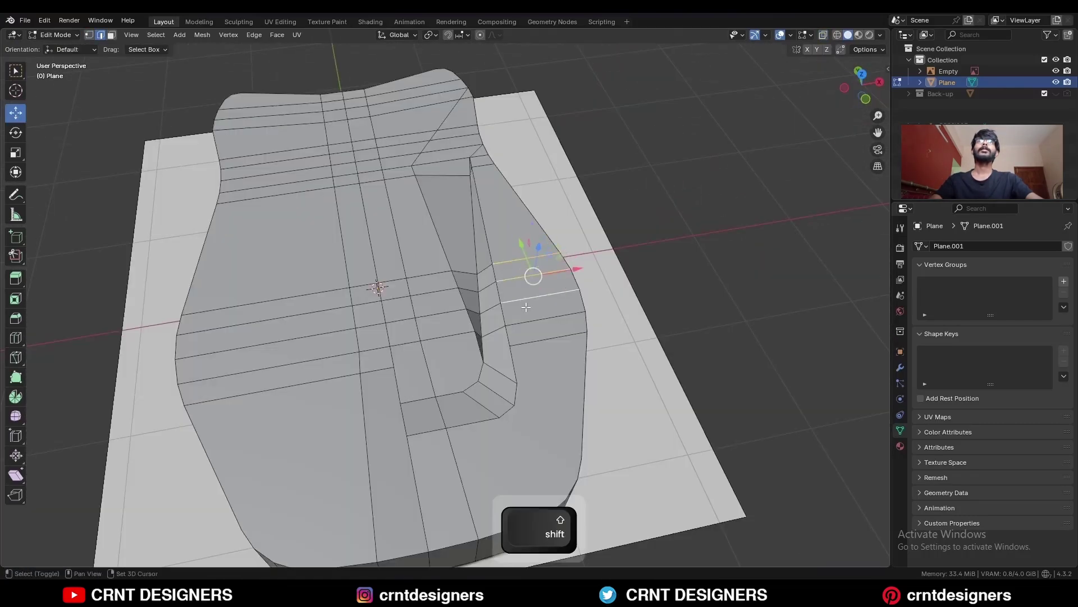
pyautogui.keyDown('shift'); pyautogui.click(537, 320); pyautogui.keyUp('shift')
pyautogui.hotkey('ctrl', 'x')
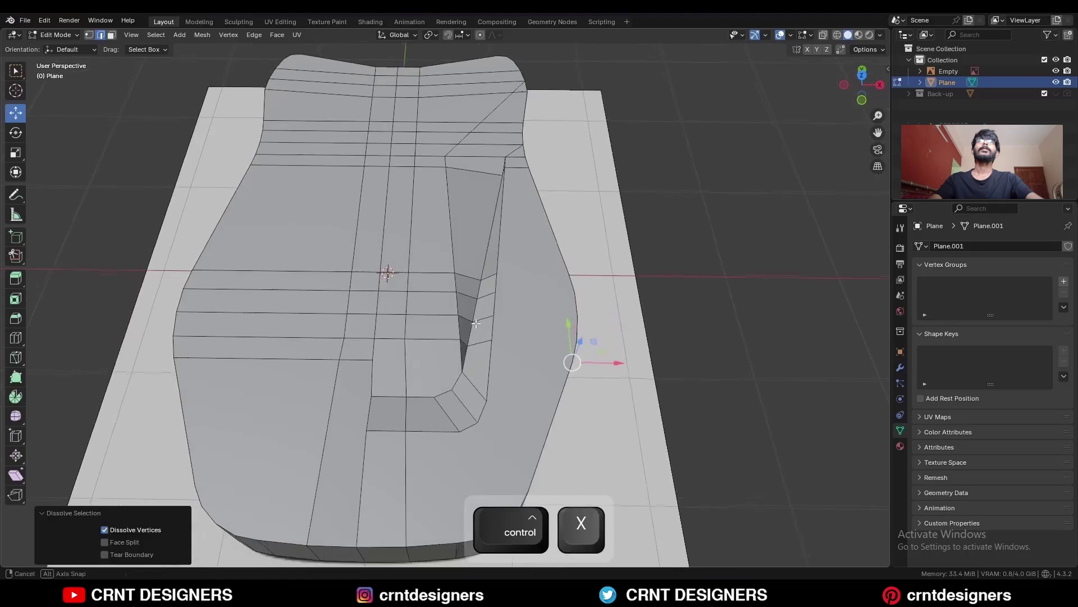
# Step: Dissolve the leftover horizontal edges crossing the recess's sloped side wall
pyautogui.click(492, 338)
pyautogui.moveTo(492, 338); pyautogui.dragTo(313, 132, button='middle')
pyautogui.hotkey('ctrl', 'x')
pyautogui.click(402, 320)
pyautogui.hotkey('ctrl', 'x')
# Step: Symmetrize the whole mesh from +X to -X
pyautogui.press('a')
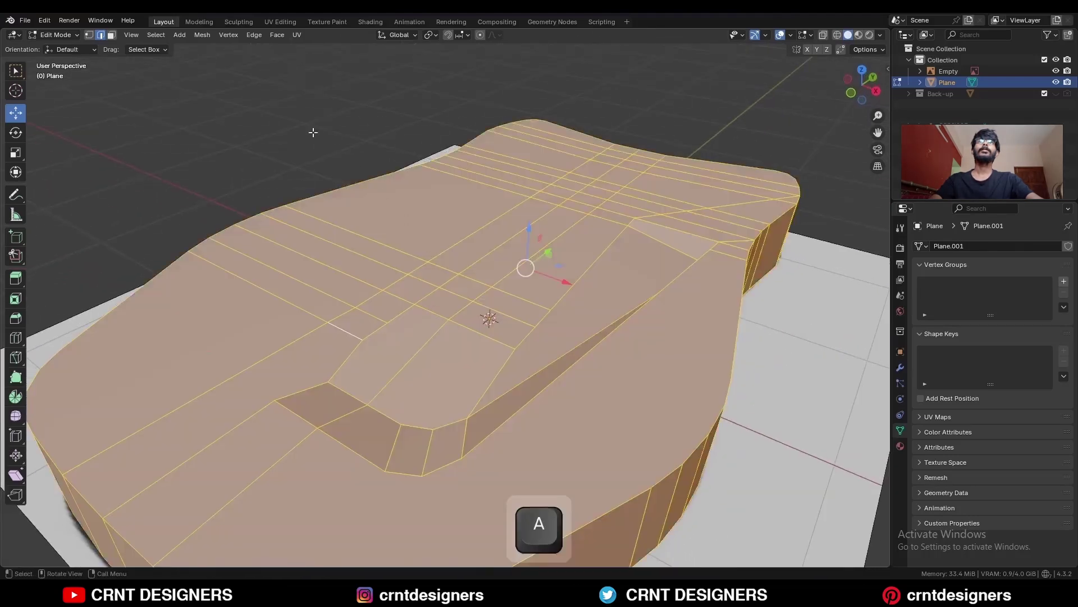
pyautogui.click(203, 35)
pyautogui.click(234, 198)
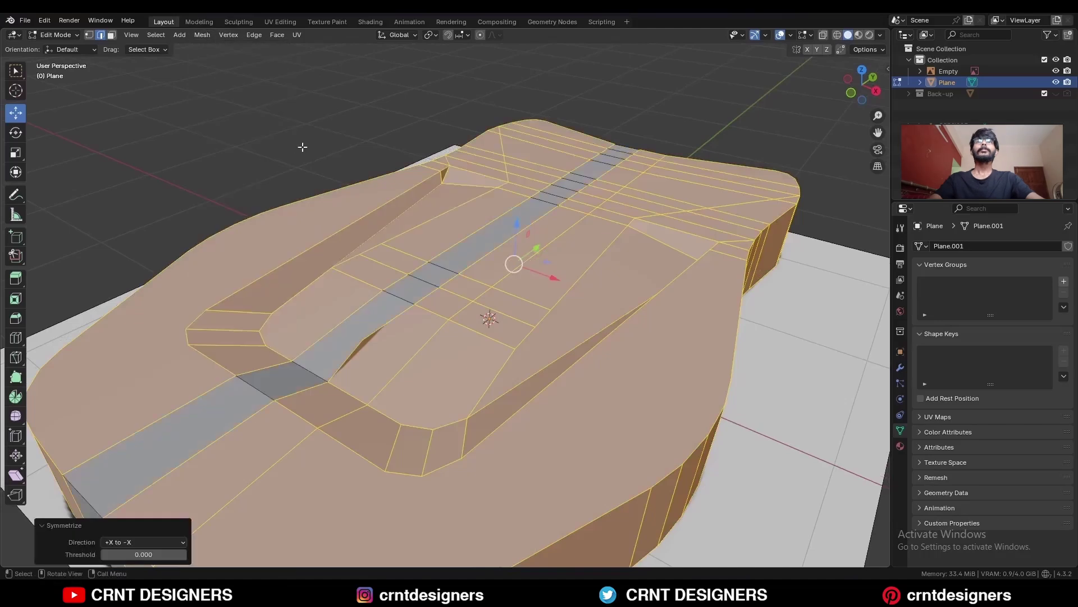
pyautogui.hotkey('alt', 'a')
# Step: Dissolve the leftover vertices and the cross edge loops on the recess floor
pyautogui.moveTo(301, 150); pyautogui.dragTo(369, 291, button='middle')
pyautogui.press('1')
pyautogui.hotkey('ctrl', 'x')
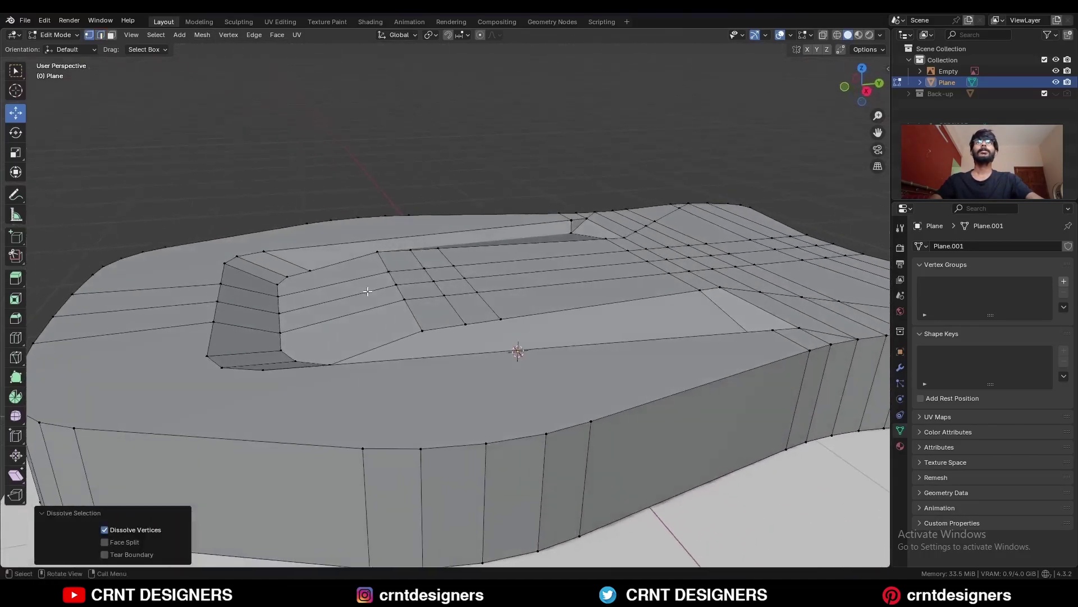
pyautogui.scroll(1, 368, 291)
pyautogui.press('2')
pyautogui.keyDown('alt'); pyautogui.click(394, 305); pyautogui.keyUp('alt')
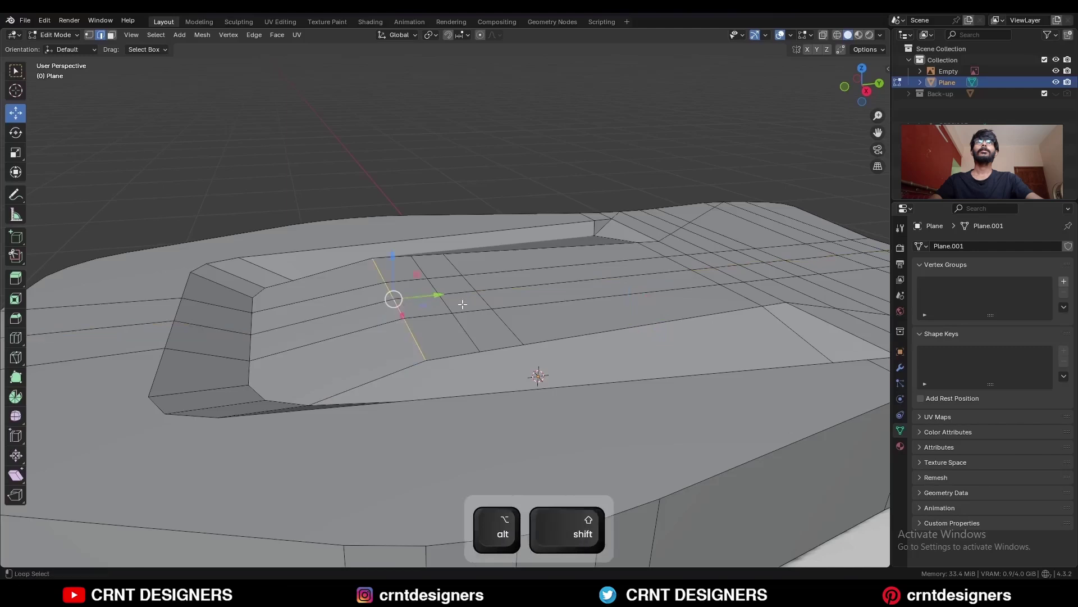
pyautogui.hotkey('ctrl', 'x')
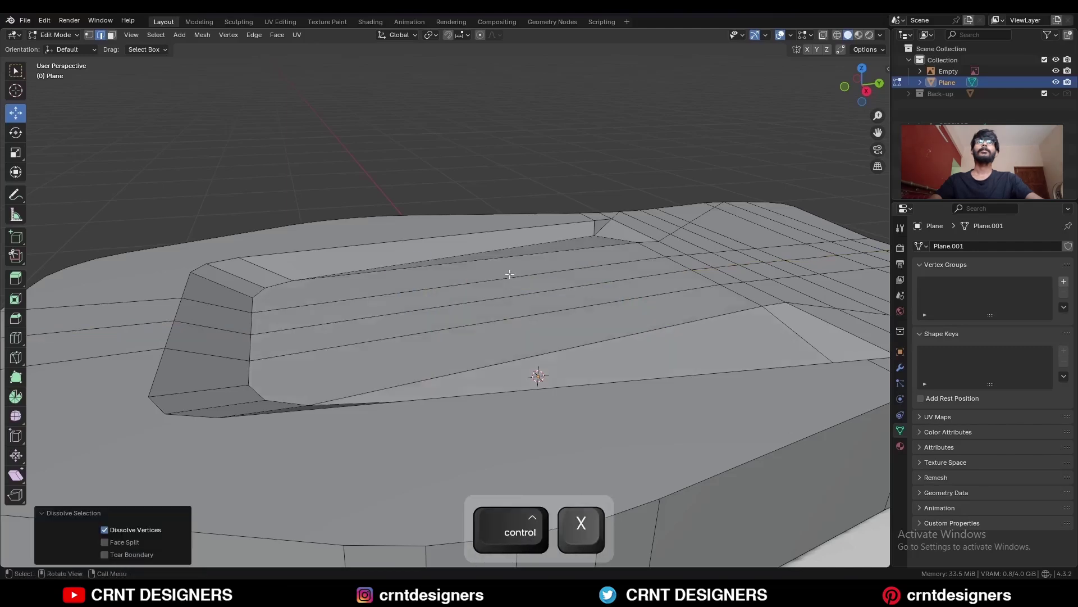
# Step: Dissolve the stray cross edges at the narrow upper tip of the recess
pyautogui.moveTo(506, 272); pyautogui.dragTo(669, 306, button='middle')
pyautogui.scroll(2, 505, 264)
pyautogui.click(495, 256)
pyautogui.hotkey('ctrl', 'x')
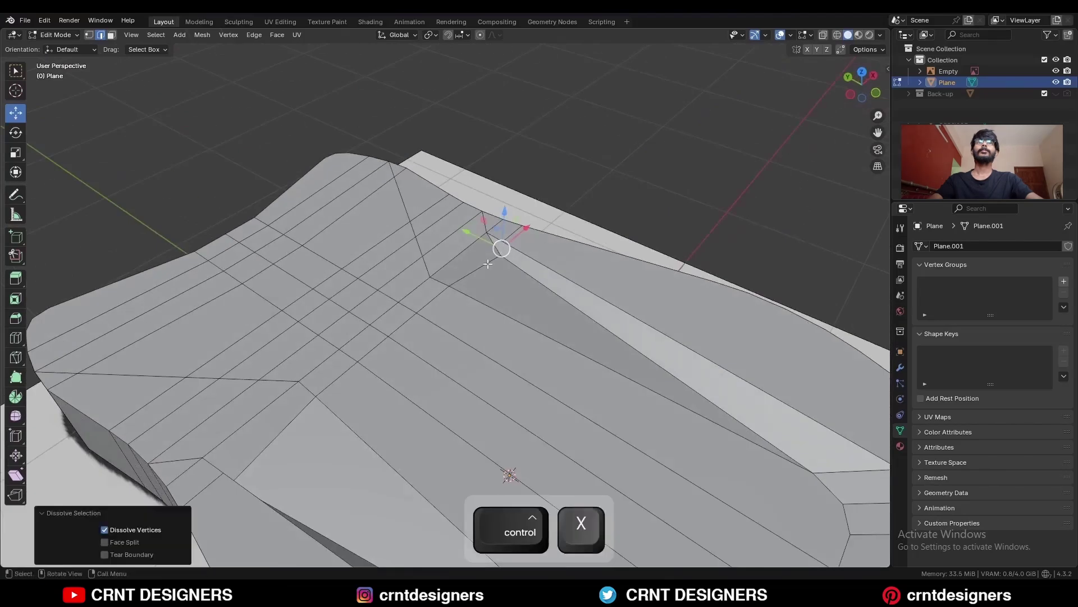
pyautogui.click(482, 267)
pyautogui.hotkey('ctrl', 'x')
# Step: Dissolve the run of cross edges on the recess floor just below the diagonal creases' lower ends
pyautogui.scroll(-1, 477, 270)
pyautogui.click(436, 299)
pyautogui.keyDown('ctrl'); pyautogui.keyDown('shift'); pyautogui.click(356, 366); pyautogui.keyUp('shift'); pyautogui.keyUp('ctrl')
pyautogui.hotkey('ctrl', 'x')
# Step: Dissolve the remaining stray edge between the recess's upper tip and the panel's outline
pyautogui.moveTo(526, 281); pyautogui.dragTo(444, 314, button='middle')
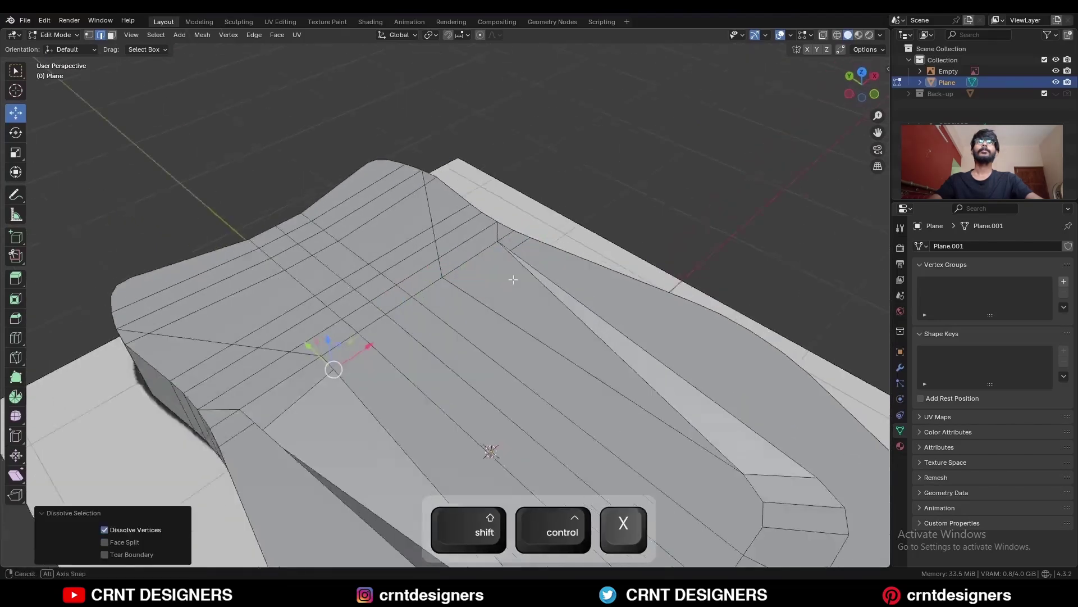
pyautogui.keyDown('shift'); pyautogui.moveTo(486, 312); pyautogui.dragTo(494, 337, button='middle'); pyautogui.keyUp('shift')
pyautogui.click(546, 292)
pyautogui.hotkey('ctrl', 'x')
pyautogui.scroll(-2, 477, 269)
pyautogui.click(497, 356)
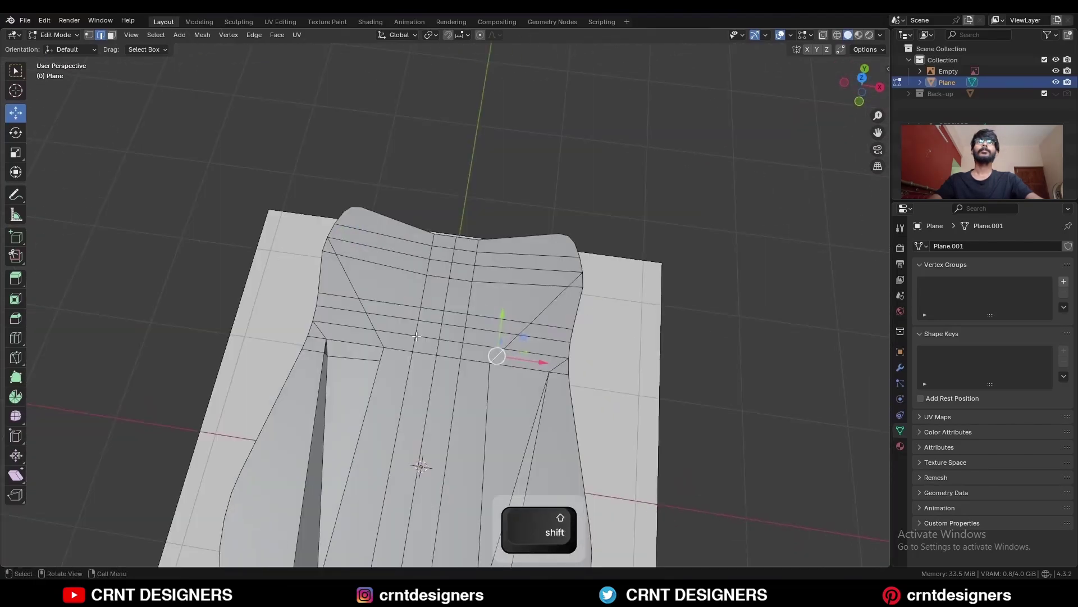
# Step: Select all bottom vertices in the side view and move them down about 0.3 m along Z
pyautogui.click(861, 79)
pyautogui.press('3')
pyautogui.moveTo(614, 319); pyautogui.dragTo(510, 245, button='middle')
pyautogui.moveTo(507, 329); pyautogui.dragTo(568, 362, button='middle')
pyautogui.press('a')
pyautogui.moveTo(745, 329); pyautogui.dragTo(109, 368)
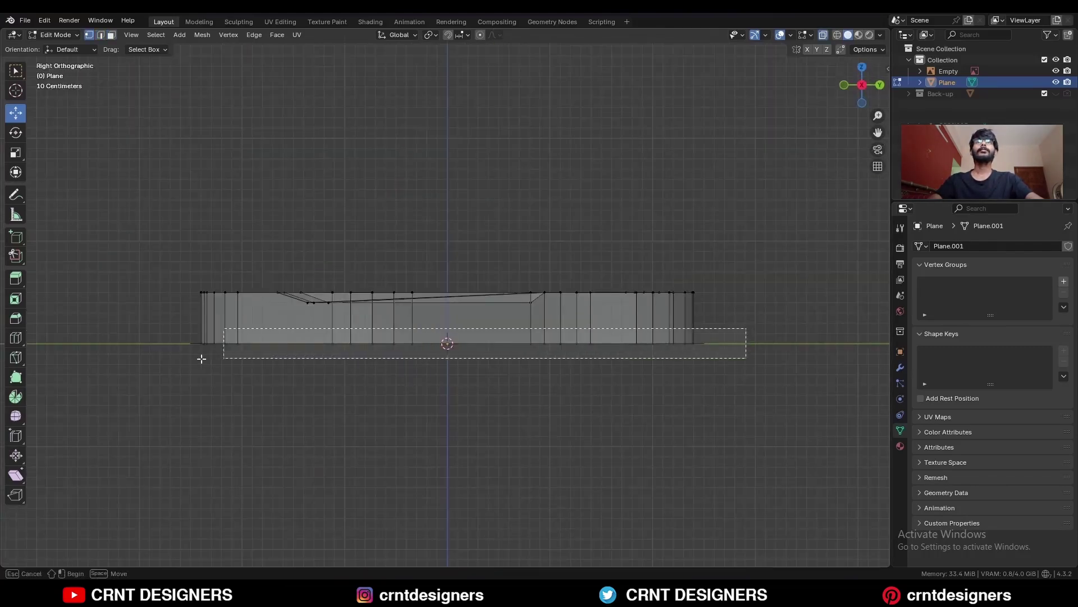
pyautogui.keyDown('ctrl'); pyautogui.moveTo(485, 302); pyautogui.dragTo(487, 333); pyautogui.keyUp('ctrl')
pyautogui.press('Tab')
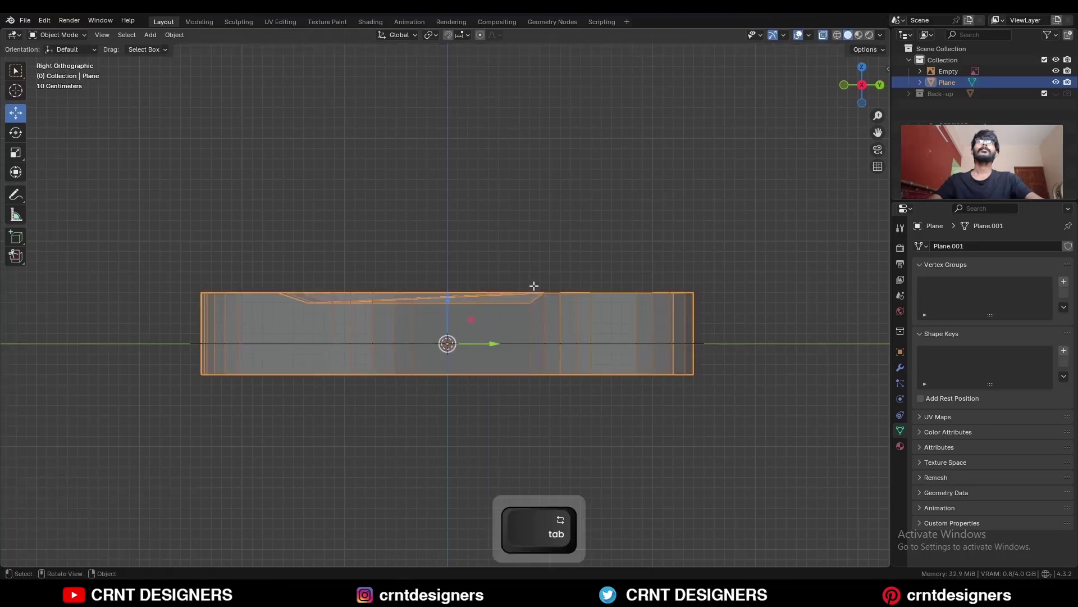
# Step: Symmetrize the whole mesh from +Z to -Z
pyautogui.press('Tab')
pyautogui.press('a')
pyautogui.click(203, 34)
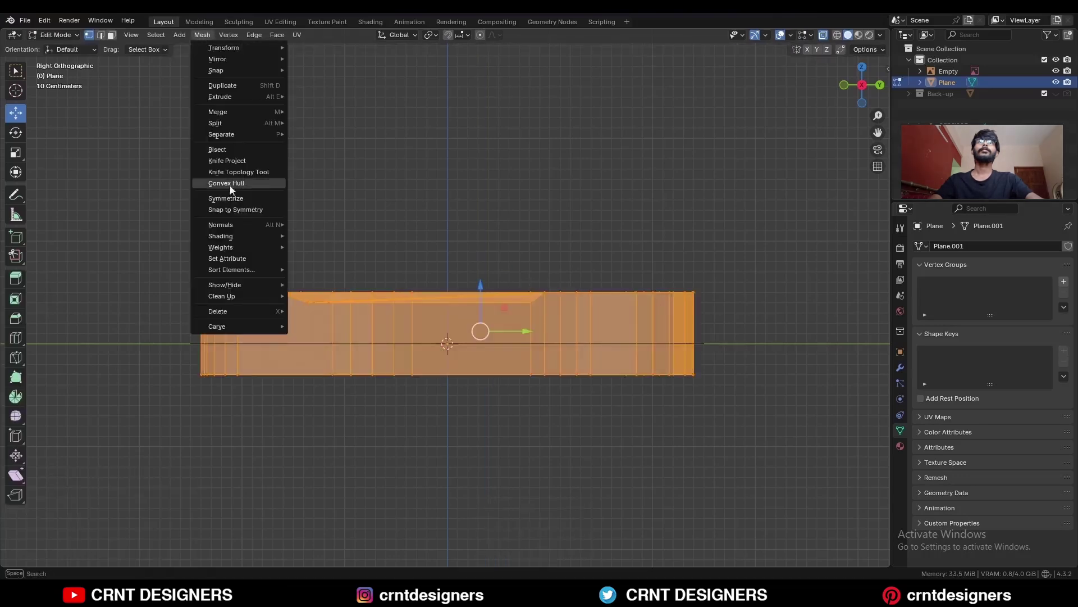
pyautogui.click(230, 198)
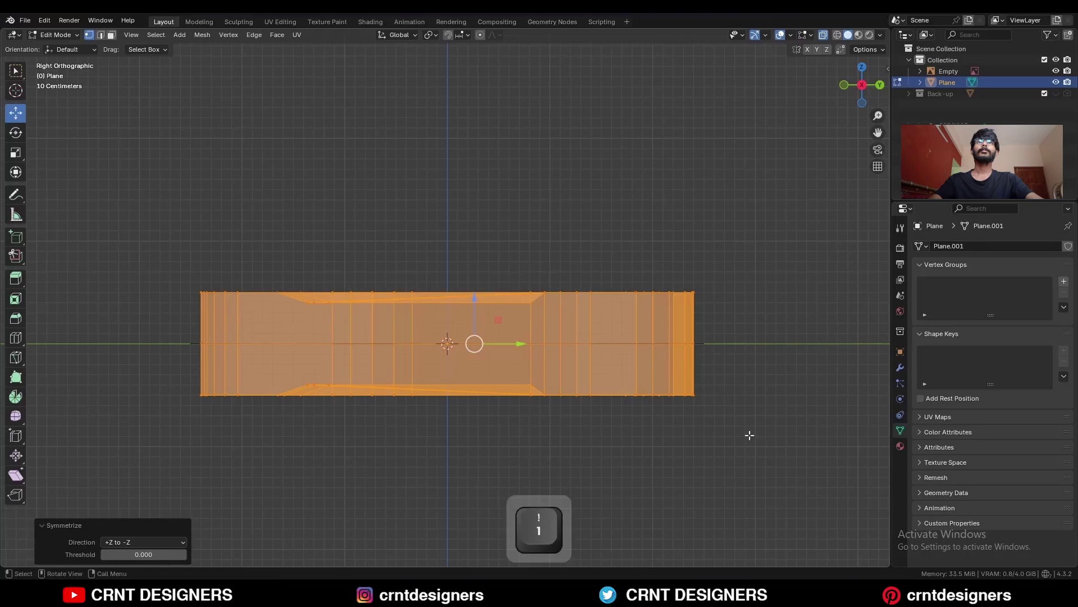
# Step: Lower the upper half's vertices about 0.2 m along Z and symmetrize the whole mesh again
pyautogui.moveTo(749, 435); pyautogui.dragTo(318, 362)
pyautogui.moveTo(775, 238); pyautogui.dragTo(144, 311)
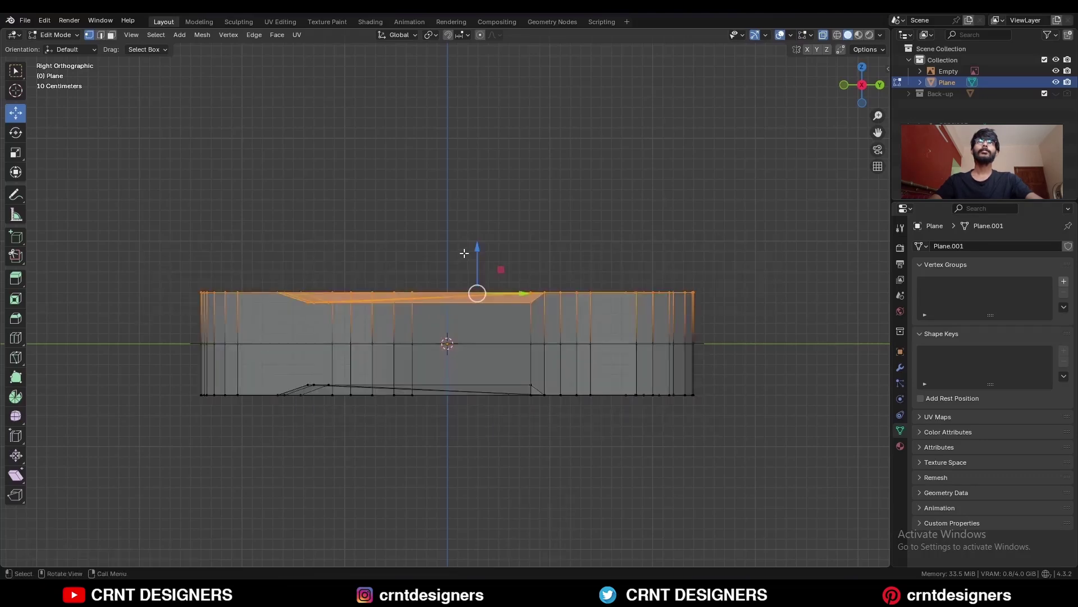
pyautogui.keyDown('ctrl'); pyautogui.moveTo(479, 249); pyautogui.dragTo(481, 271); pyautogui.keyUp('ctrl')
pyautogui.press('a')
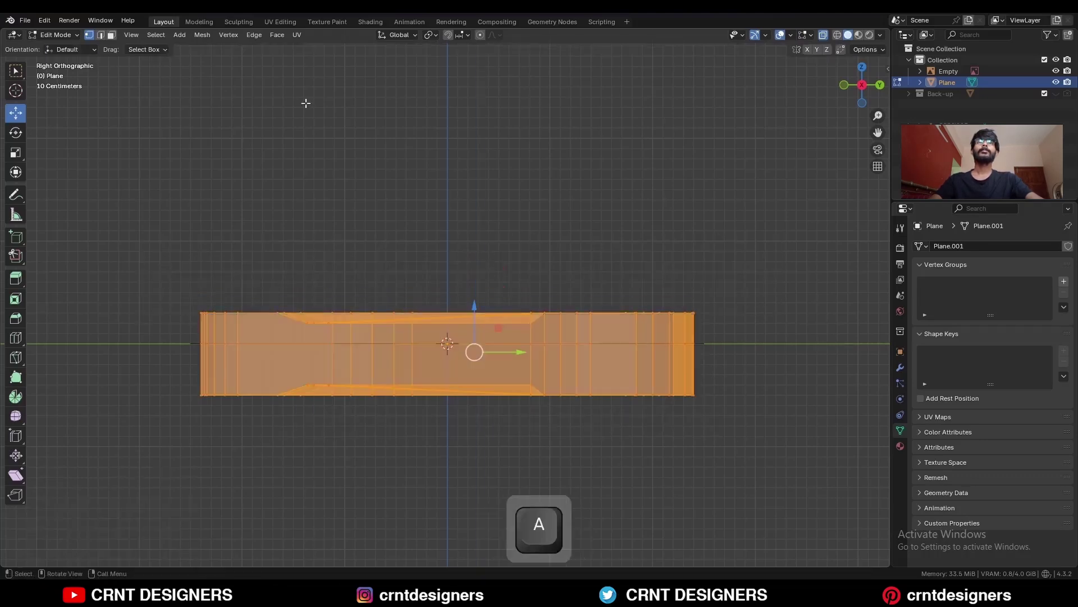
pyautogui.click(202, 35)
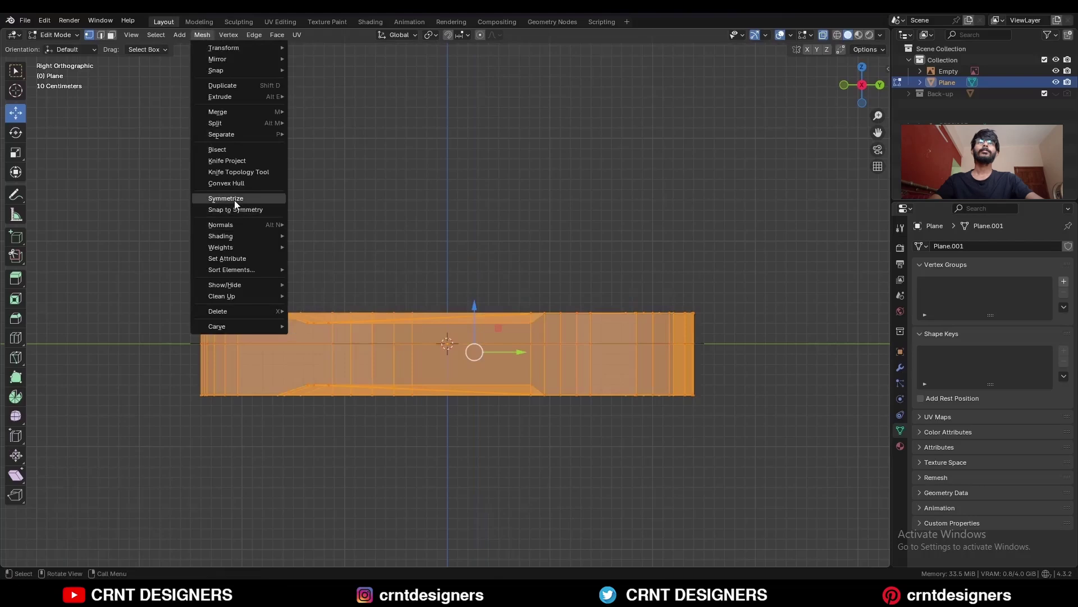
pyautogui.click(231, 199)
# Step: Flatten the mirrored underside by scaling its vertices to 0 along Z
pyautogui.click(715, 414)
pyautogui.moveTo(746, 421); pyautogui.dragTo(177, 348)
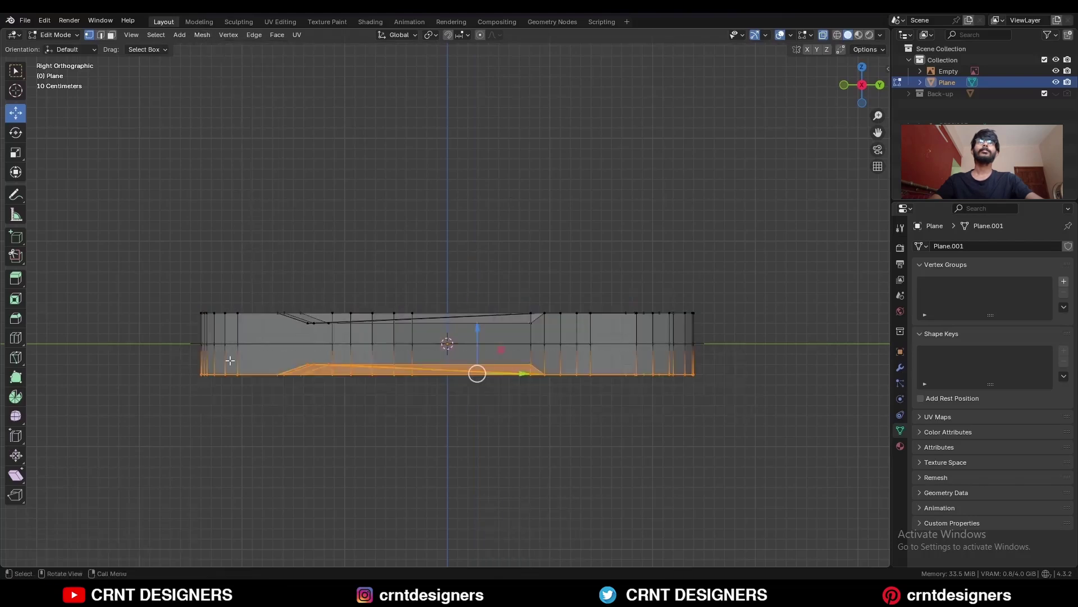
pyautogui.press('s')
pyautogui.press('z')
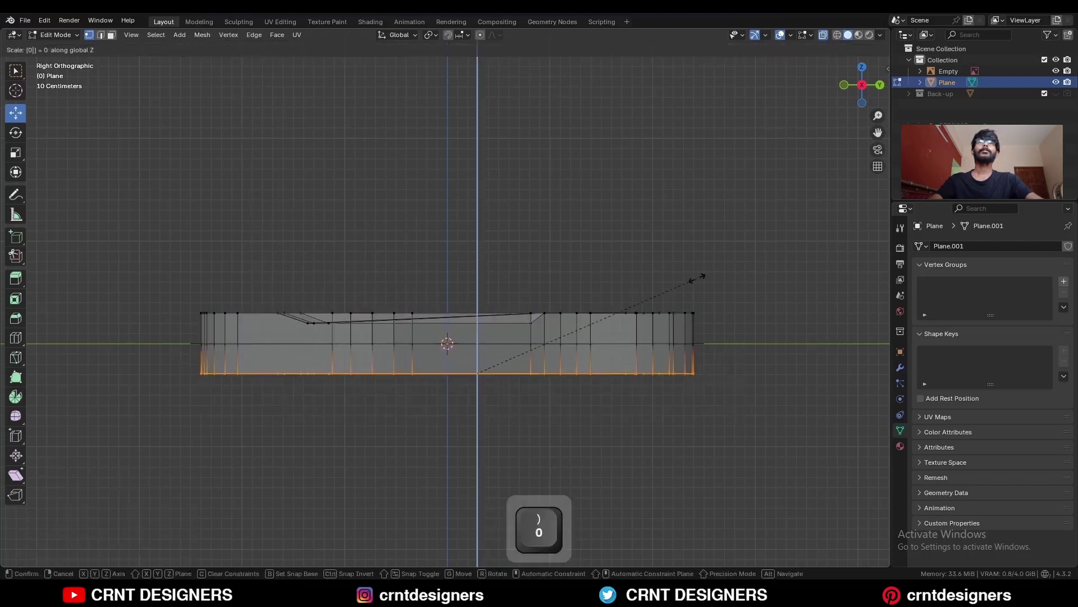
pyautogui.click(697, 278)
# Step: Select all faces of the upper section between the diagonal creases, through the full thickness, and separate them into their own object
pyautogui.moveTo(646, 143); pyautogui.dragTo(528, 245)
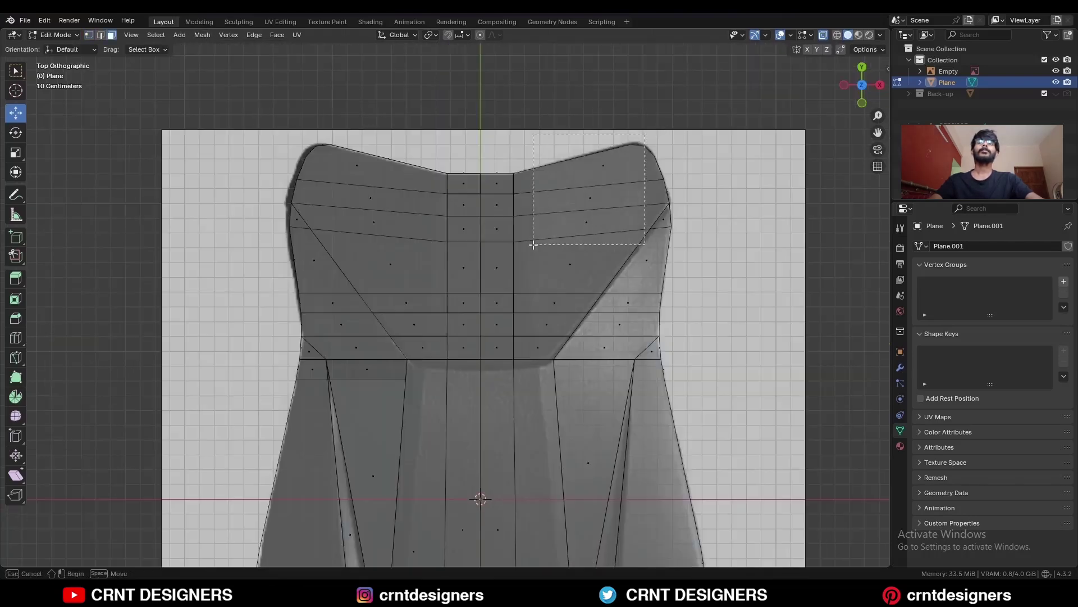
pyautogui.keyDown('shift'); pyautogui.moveTo(586, 231); pyautogui.dragTo(431, 333); pyautogui.keyUp('shift')
pyautogui.keyDown('shift'); pyautogui.moveTo(554, 352); pyautogui.dragTo(508, 169); pyautogui.keyUp('shift')
pyautogui.keyDown('shift'); pyautogui.moveTo(427, 315); pyautogui.dragTo(382, 253); pyautogui.keyUp('shift')
pyautogui.keyDown('shift'); pyautogui.moveTo(394, 236); pyautogui.dragTo(339, 183); pyautogui.keyUp('shift')
pyautogui.keyDown('shift'); pyautogui.click(354, 167); pyautogui.keyUp('shift')
pyautogui.hotkey('alt', 'z')
pyautogui.keyDown('alt'); pyautogui.scroll(-2, 704, 200); pyautogui.keyUp('alt')
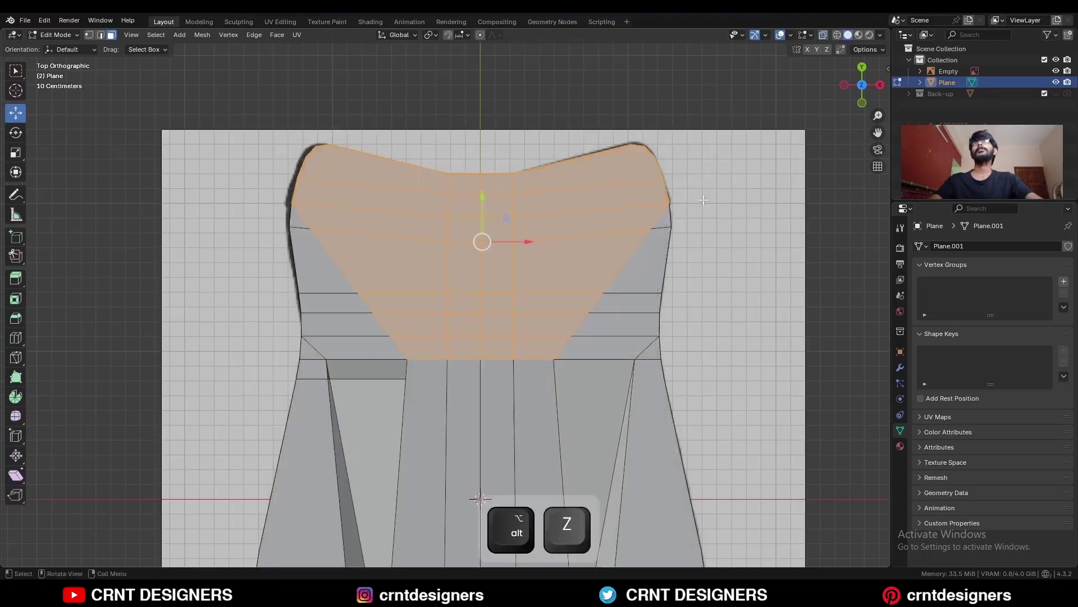
pyautogui.moveTo(703, 200); pyautogui.dragTo(560, 188, button='middle')
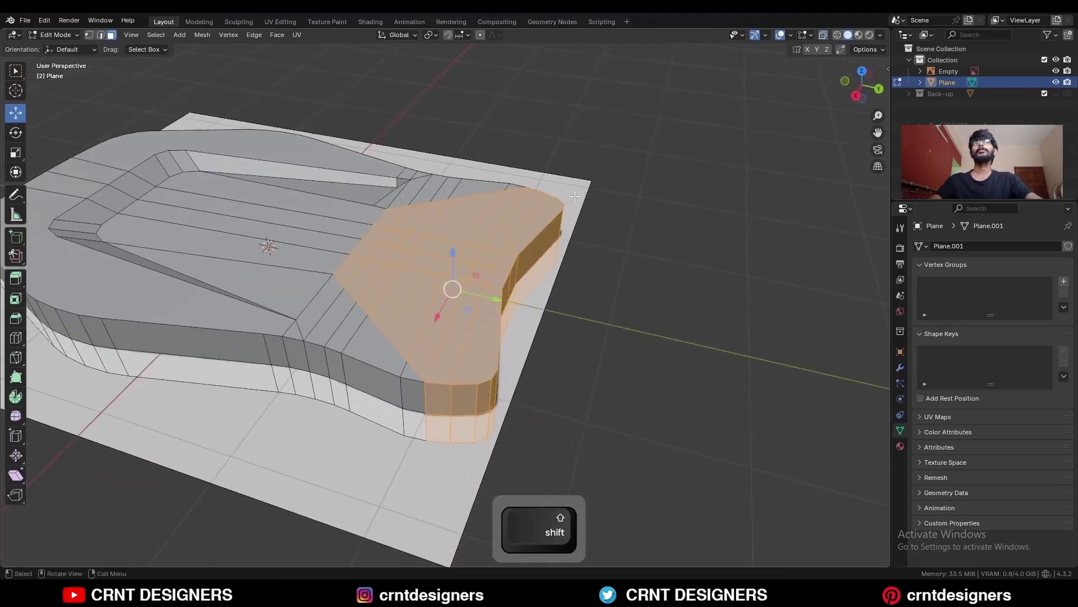
pyautogui.press('p')
pyautogui.click(575, 197)
pyautogui.press('Tab')
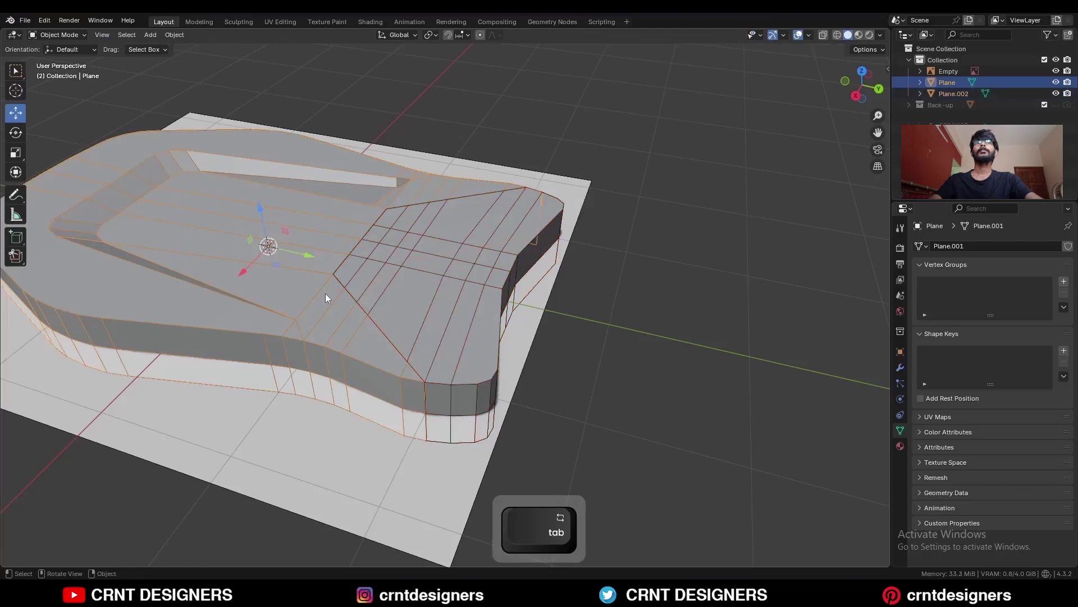
# Step: Isolate the main panel, fill its open cut side with faces and dissolve the extra edge loop on its side wall
pyautogui.press('KP_Divide')
pyautogui.press('Tab')
pyautogui.moveTo(521, 366); pyautogui.dragTo(480, 366, button='middle')
pyautogui.press('2')
pyautogui.press('f')
pyautogui.press('f')
pyautogui.press('f')
pyautogui.press('f')
pyautogui.press('f')
pyautogui.press('f')
pyautogui.press('f')
pyautogui.keyDown('alt'); pyautogui.keyDown('shift'); pyautogui.click(406, 376); pyautogui.keyUp('shift'); pyautogui.keyUp('alt')
pyautogui.hotkey('ctrl', 'x')
# Step: Bevel the main panel's upper outer edge loop with 2 segments and about 0.03 m offset
pyautogui.keyDown('shift'); pyautogui.moveTo(426, 393); pyautogui.dragTo(456, 408, button='middle'); pyautogui.keyUp('shift')
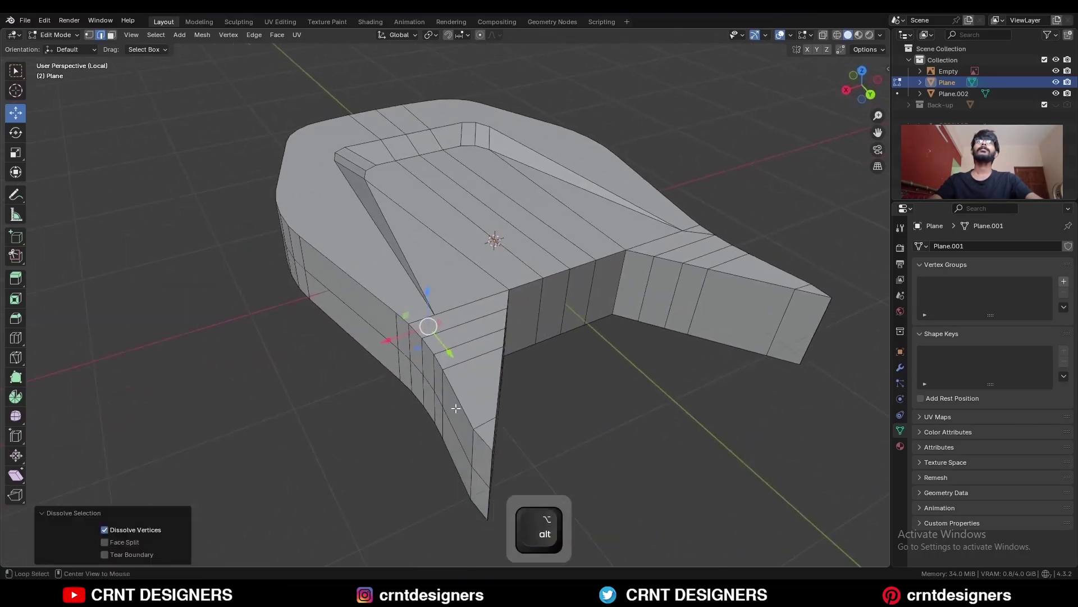
pyautogui.keyDown('alt'); pyautogui.click(459, 409); pyautogui.keyUp('alt')
pyautogui.keyDown('alt'); pyautogui.keyDown('shift'); pyautogui.click(335, 247); pyautogui.keyUp('shift'); pyautogui.keyUp('alt')
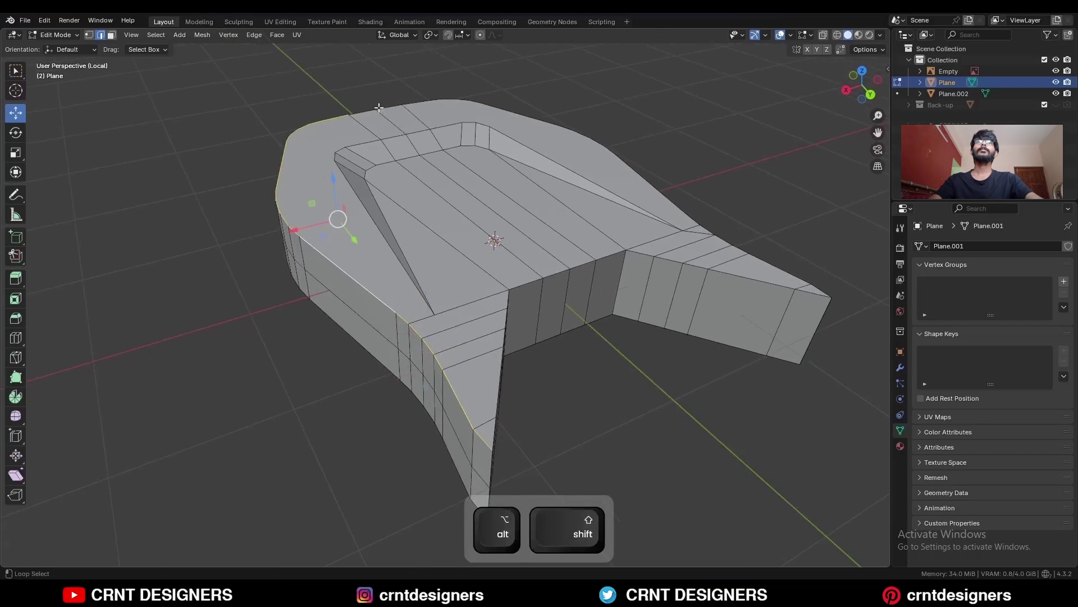
pyautogui.moveTo(477, 88); pyautogui.dragTo(562, 196, button='middle')
pyautogui.hotkey('ctrl', 'b')
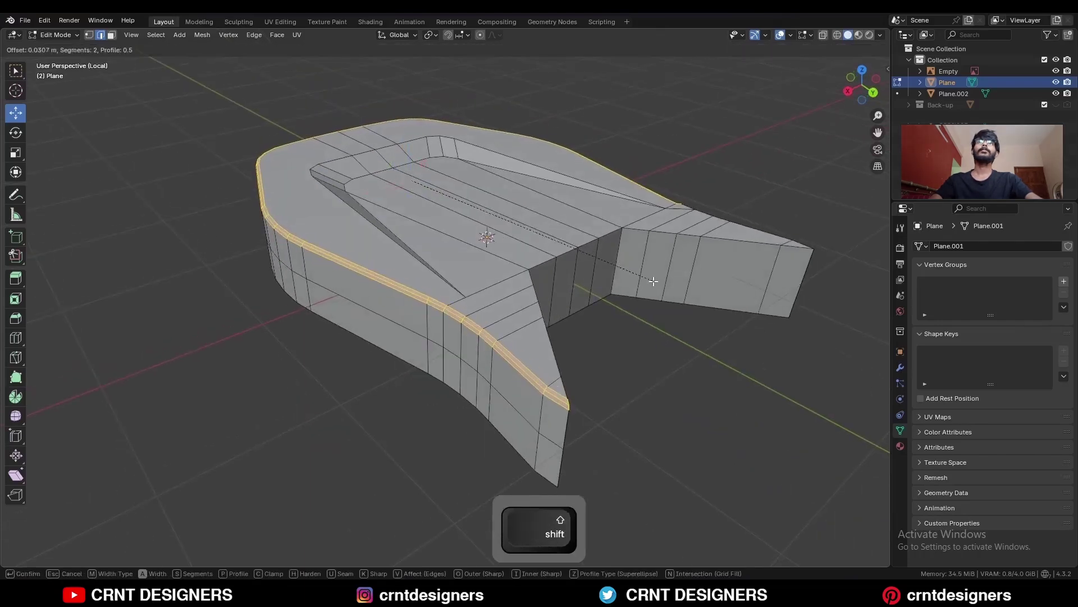
pyautogui.click(657, 287)
pyautogui.press('KP_Divide')
pyautogui.press('Tab')
# Step: Isolate the separated upper section and fill its open cut side with faces
pyautogui.click(405, 315)
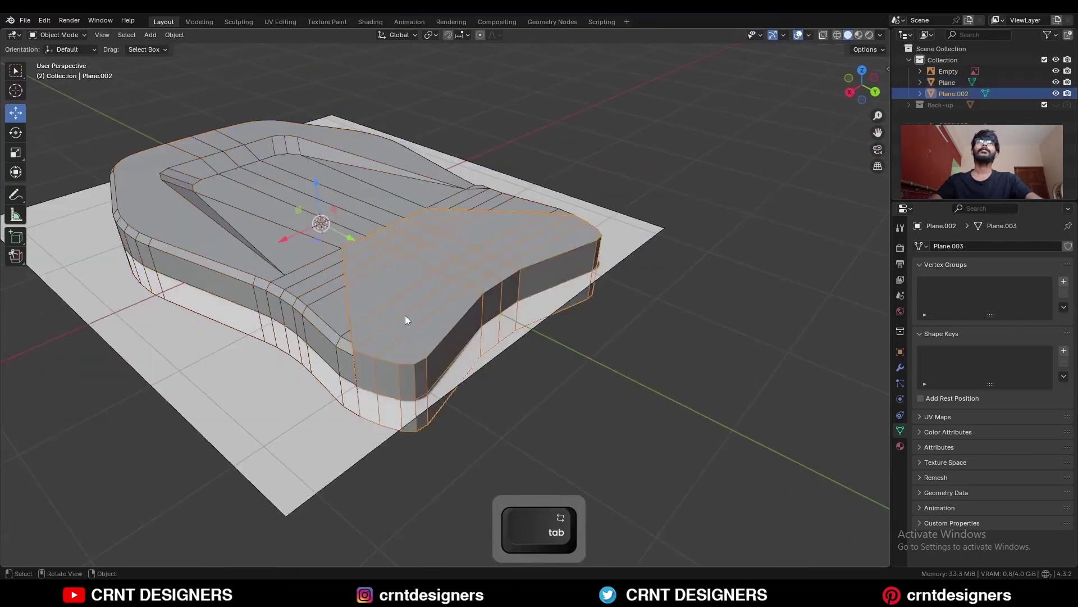
pyautogui.press('KP_Divide')
pyautogui.moveTo(430, 318); pyautogui.dragTo(419, 347, button='middle')
pyautogui.press('Tab')
pyautogui.click(432, 341)
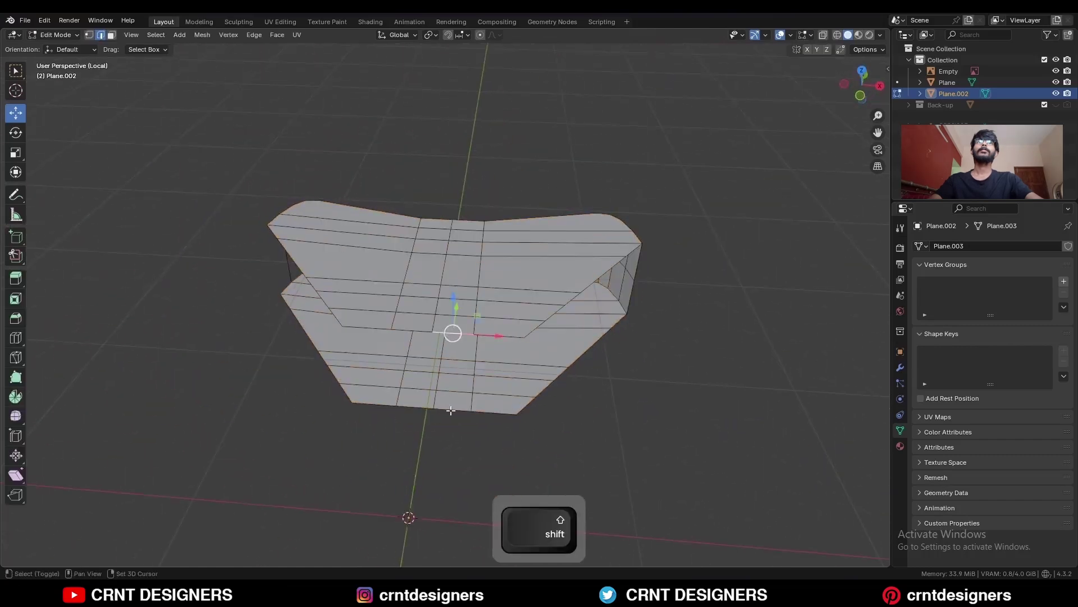
pyautogui.press('f')
pyautogui.click(471, 368)
pyautogui.press('f')
pyautogui.press('f')
pyautogui.press('f')
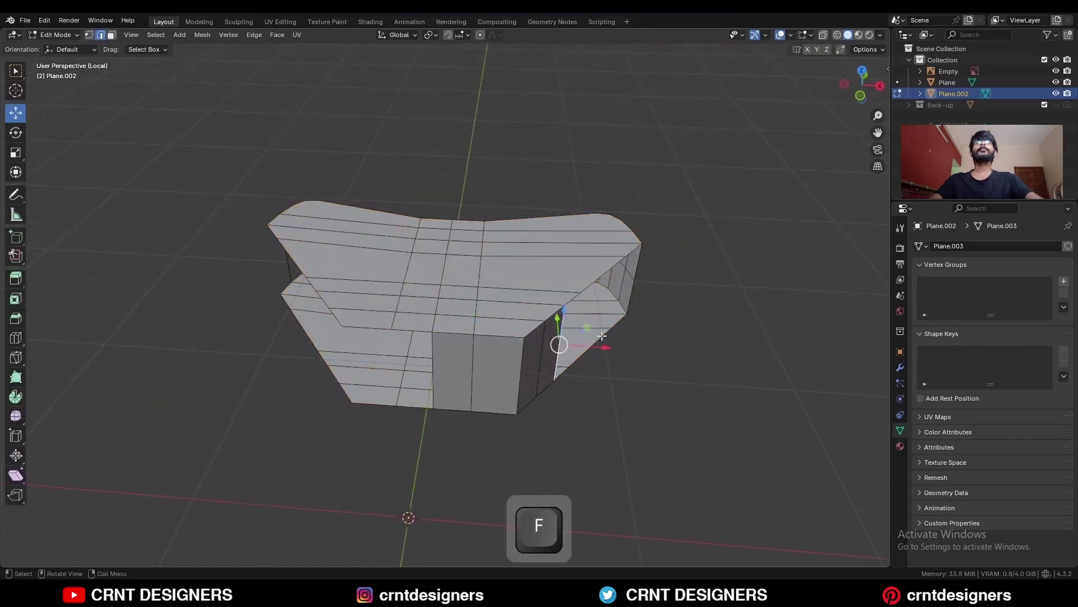
pyautogui.moveTo(587, 327); pyautogui.dragTo(487, 337, button='middle')
pyautogui.press('f')
pyautogui.press('f')
# Step: Dissolve the middle edge loop around the separated section's outer side wall
pyautogui.moveTo(581, 369); pyautogui.dragTo(555, 392, button='middle')
pyautogui.keyDown('alt'); pyautogui.click(522, 407); pyautogui.keyUp('alt')
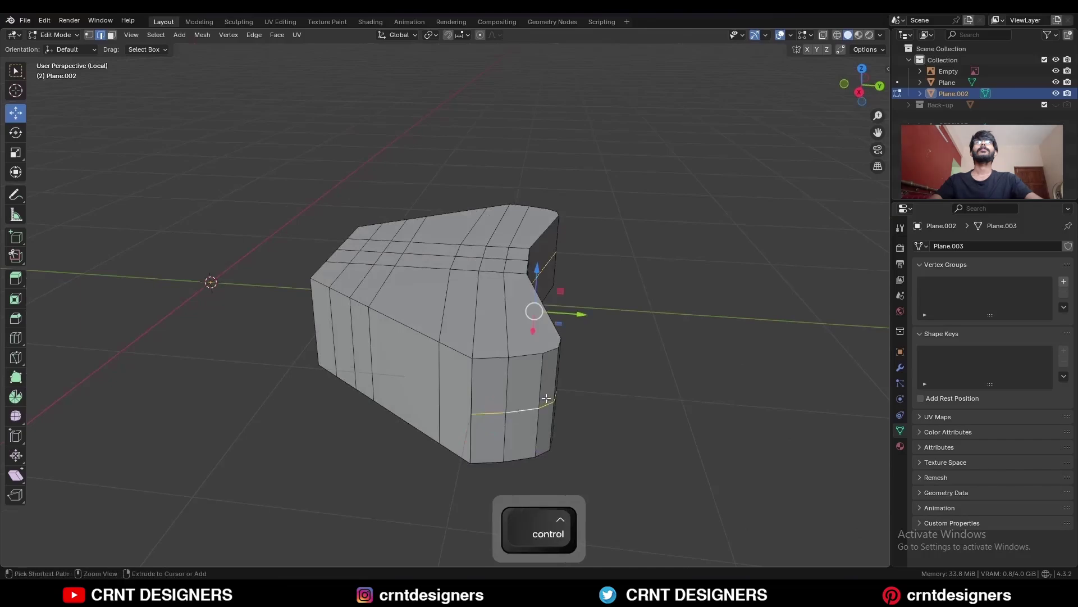
pyautogui.hotkey('ctrl', 'x')
# Step: Bevel the upper outer edge loop of the separated section with 1 segment and a width of about 0.05 m
pyautogui.press('/')
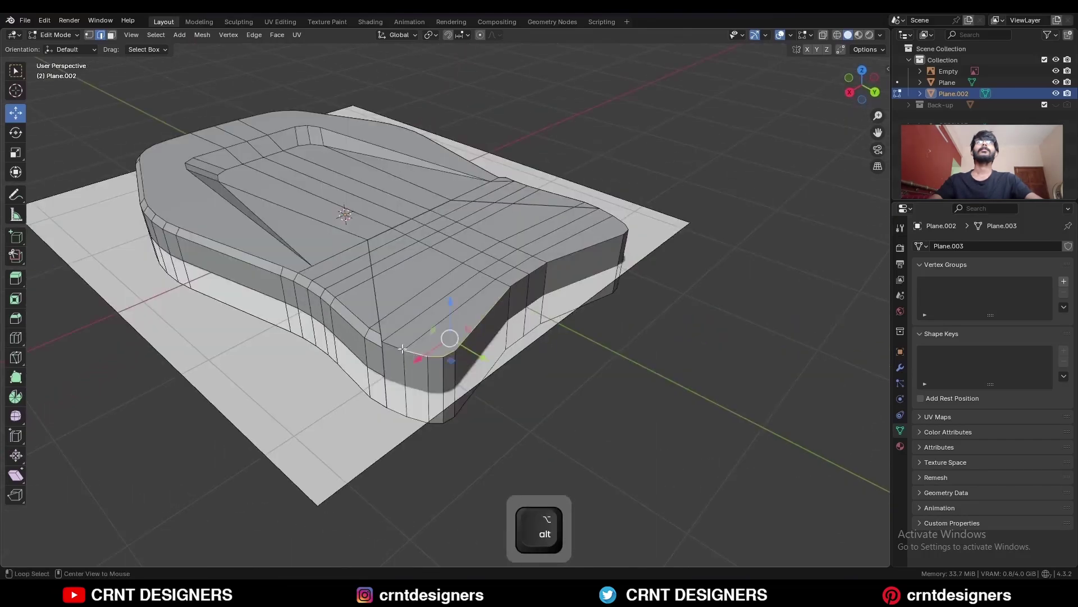
pyautogui.keyDown('alt'); pyautogui.keyDown('shift'); pyautogui.click(396, 347); pyautogui.keyUp('shift'); pyautogui.keyUp('alt')
pyautogui.press('/')
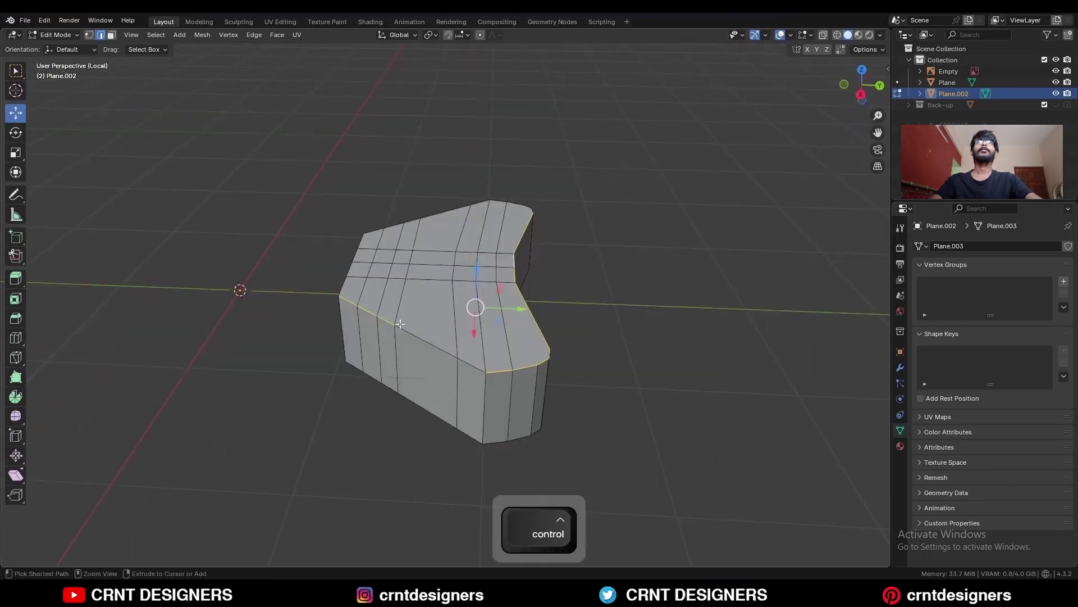
pyautogui.press('/')
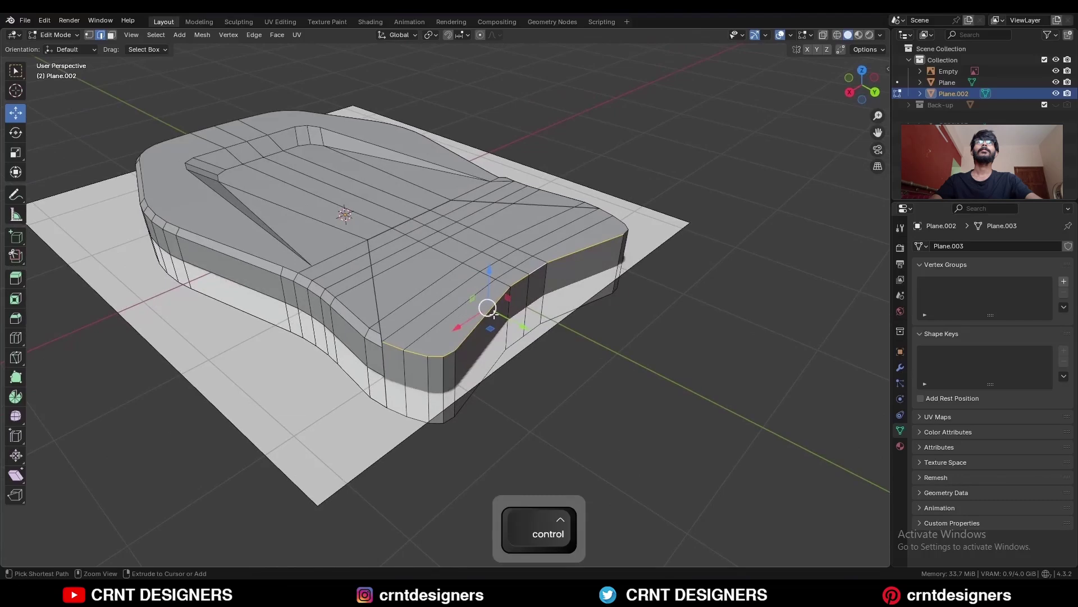
pyautogui.hotkey('ctrl', 'b')
pyautogui.click(527, 336)
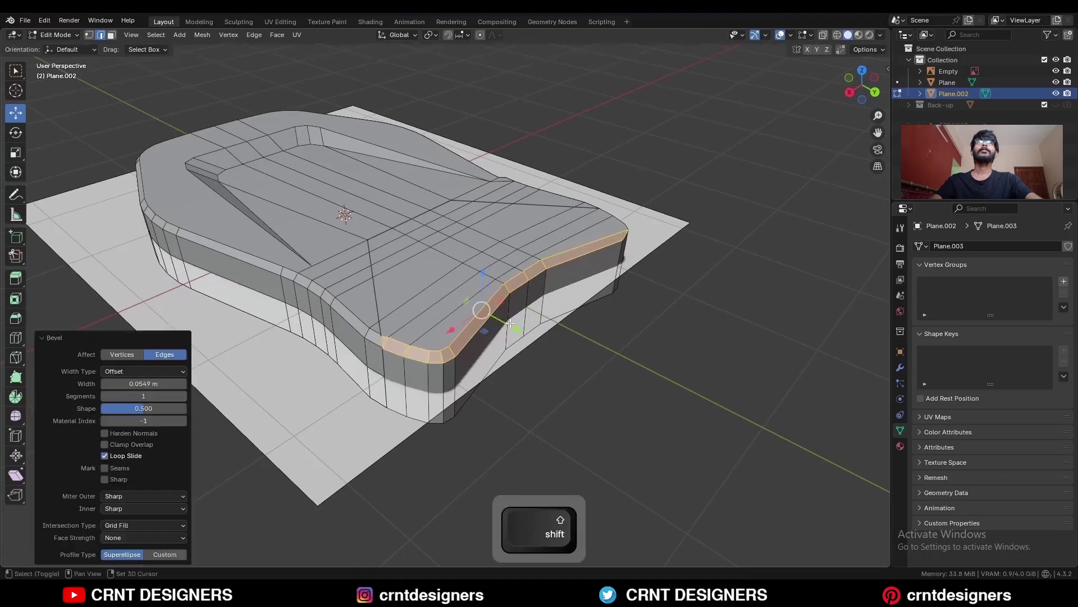
pyautogui.click(148, 384)
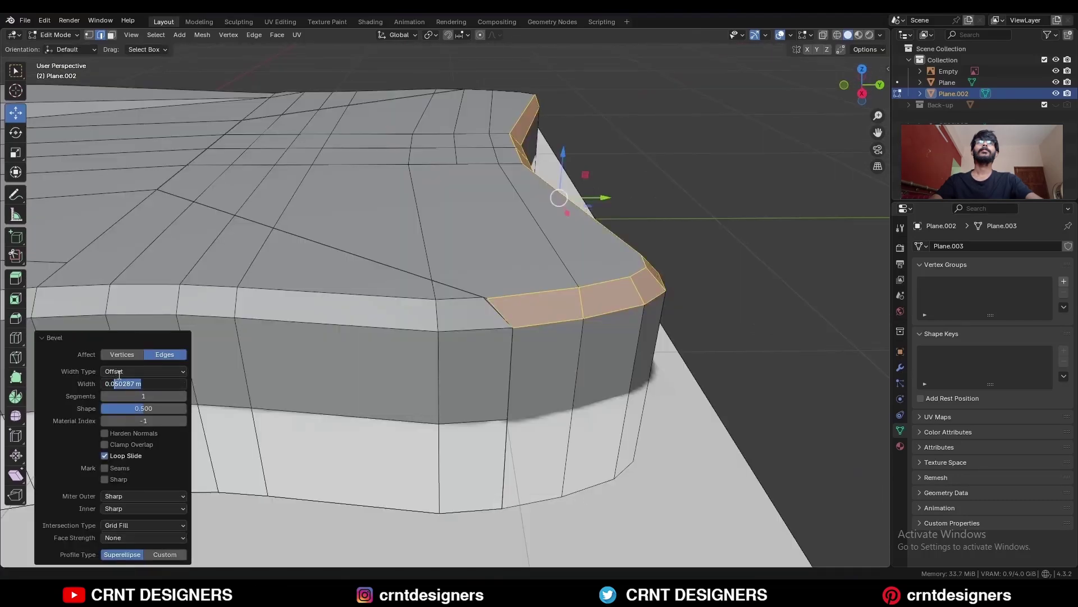
# Step: Isolate the separated section and symmetrize its whole mesh from +X to -X
pyautogui.press('/')
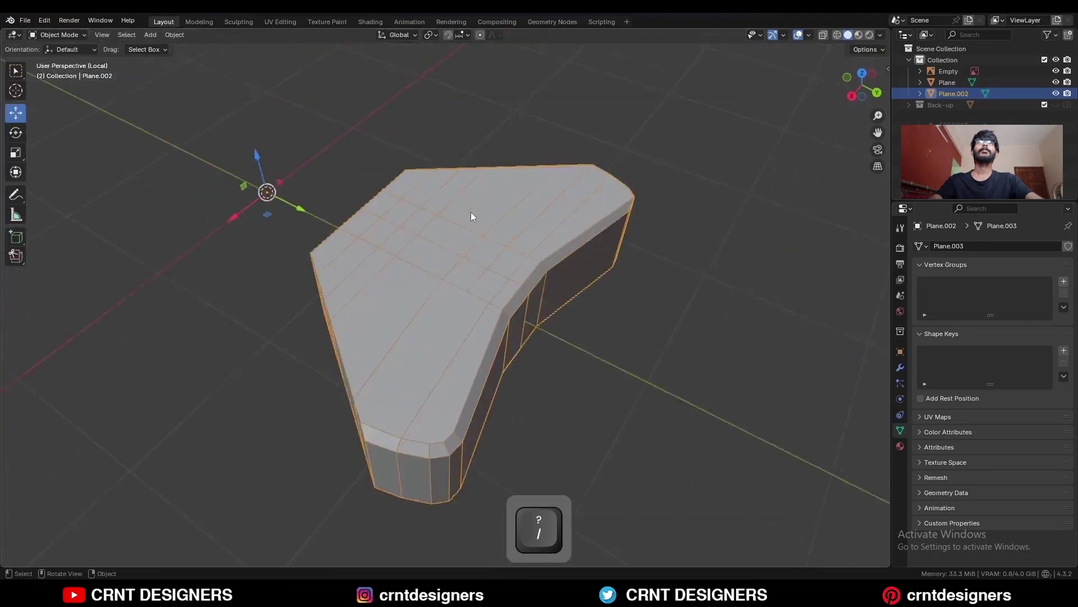
pyautogui.moveTo(472, 216); pyautogui.dragTo(620, 218, button='middle')
pyautogui.press('Tab')
pyautogui.press('a')
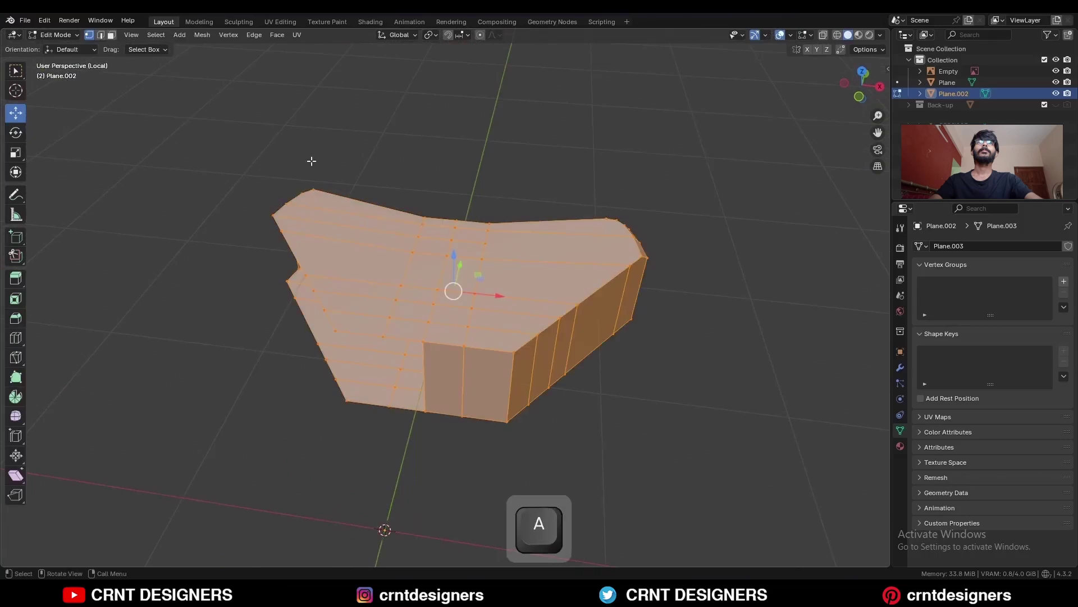
pyautogui.click(202, 35)
pyautogui.click(228, 198)
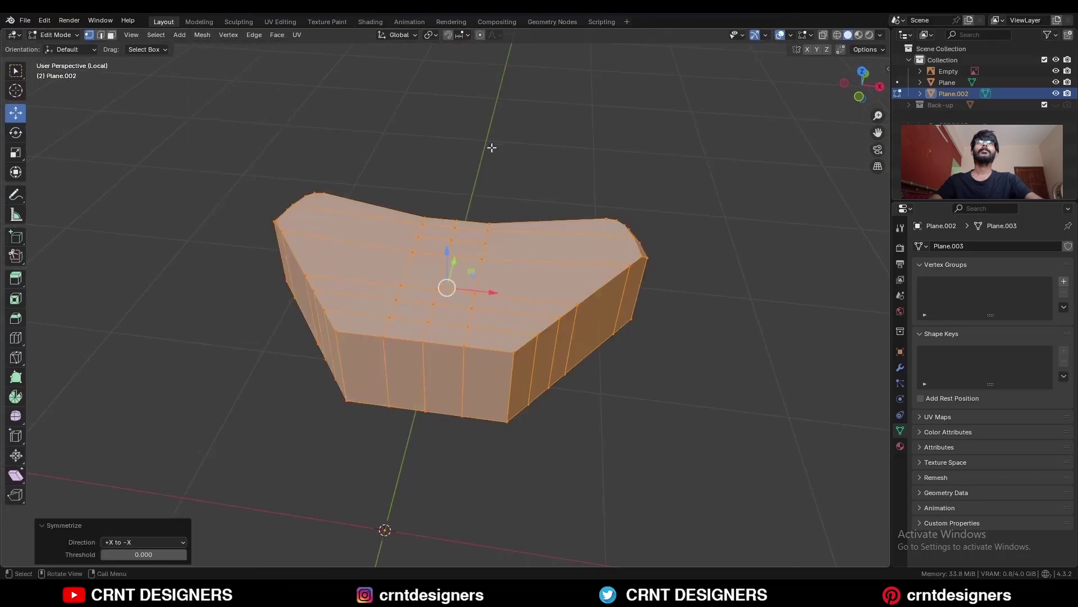
pyautogui.hotkey('alt', 'a')
# Step: Bevel the section's remaining side-wall corner and upper and lower border edges with 2 segments, about 0.02 m width and a raised profile shape
pyautogui.moveTo(508, 202); pyautogui.dragTo(532, 167, button='middle')
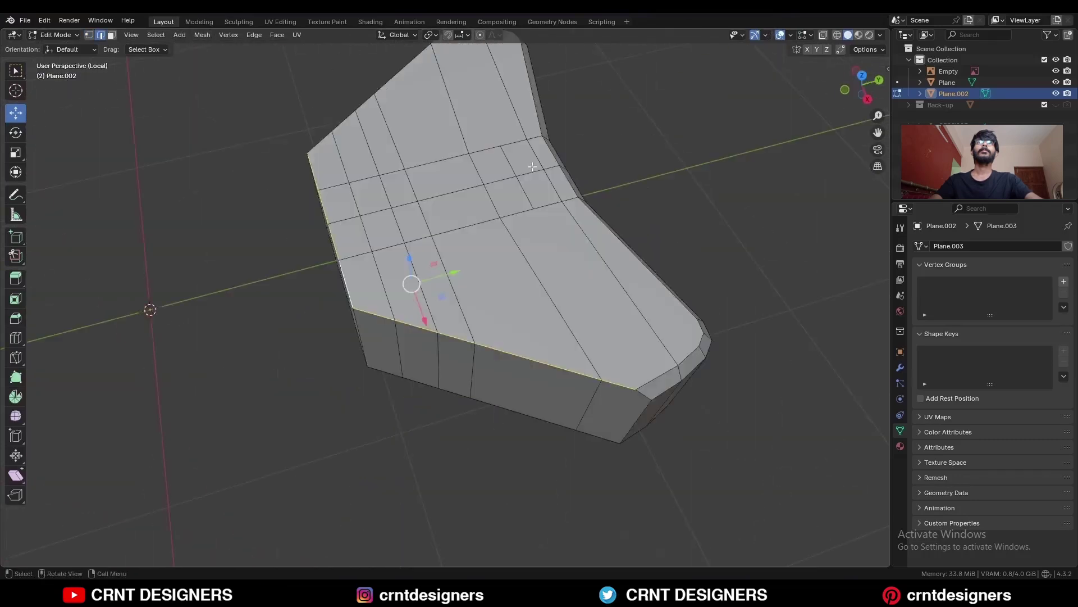
pyautogui.keyDown('alt'); pyautogui.keyDown('shift'); pyautogui.click(429, 416); pyautogui.keyUp('shift'); pyautogui.keyUp('alt')
pyautogui.moveTo(429, 416); pyautogui.dragTo(464, 147, button='middle')
pyautogui.keyDown('ctrl'); pyautogui.keyDown('shift'); pyautogui.moveTo(463, 148); pyautogui.dragTo(478, 168); pyautogui.keyUp('shift'); pyautogui.keyUp('ctrl')
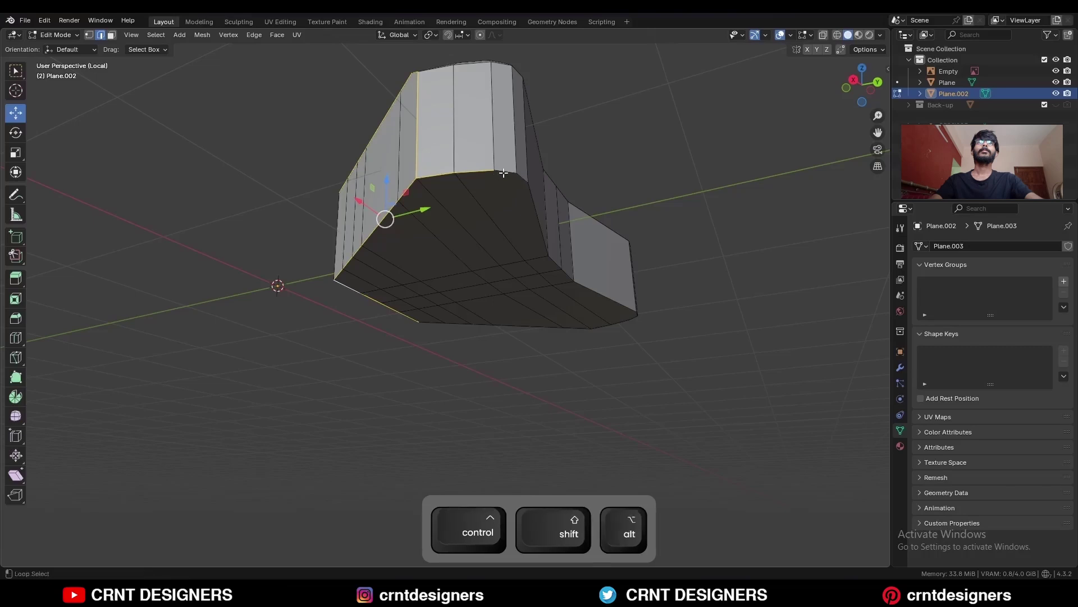
pyautogui.keyDown('alt'); pyautogui.keyDown('shift'); pyautogui.click(506, 173); pyautogui.keyUp('shift'); pyautogui.keyUp('alt')
pyautogui.keyDown('alt'); pyautogui.keyDown('shift'); pyautogui.click(559, 264); pyautogui.keyUp('shift'); pyautogui.keyUp('alt')
pyautogui.moveTo(558, 264); pyautogui.dragTo(513, 319, button='middle')
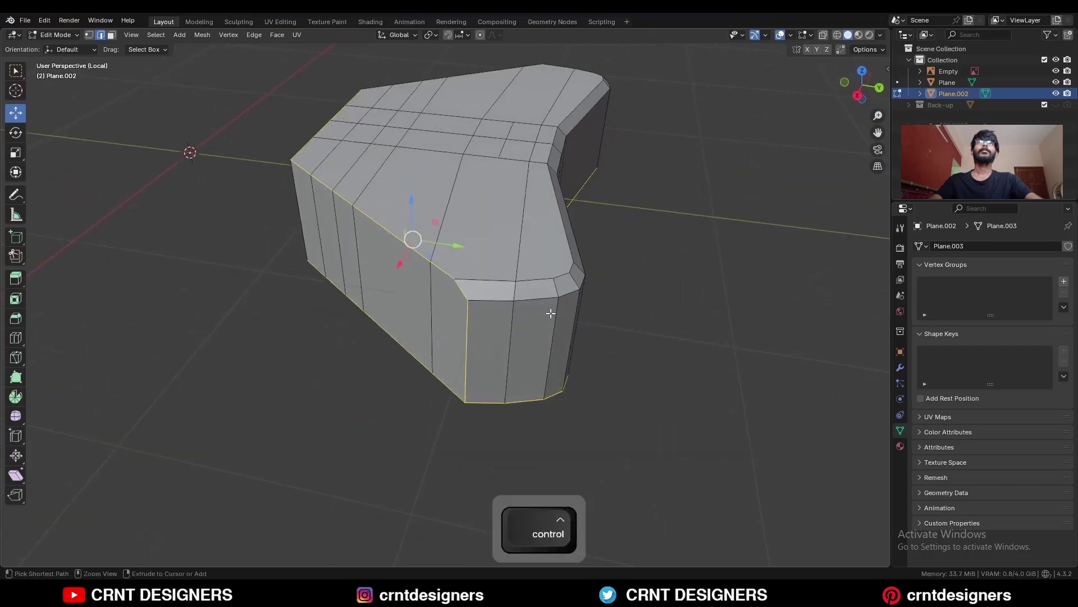
pyautogui.hotkey('ctrl', 'b')
pyautogui.click(199, 392)
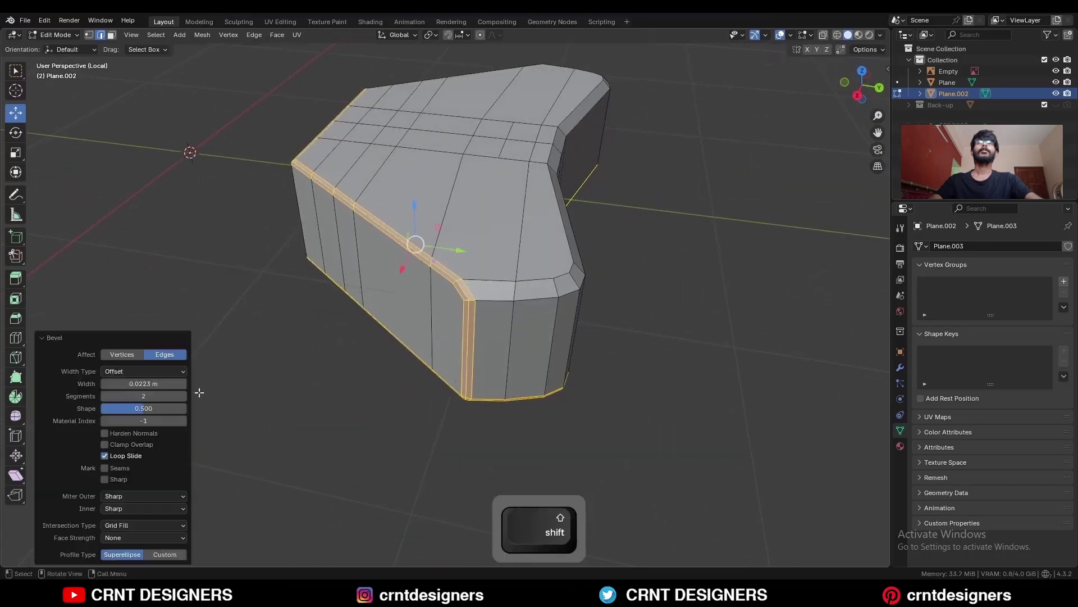
pyautogui.moveTo(145, 409); pyautogui.dragTo(187, 409)
pyautogui.moveTo(368, 387); pyautogui.dragTo(424, 372, button='middle')
pyautogui.press('Tab')
pyautogui.moveTo(266, 376); pyautogui.dragTo(542, 253, button='middle')
pyautogui.hotkey('ctrl', 'b')
pyautogui.click(443, 372)
# Step: Cut a vertical edge down the +X side wall beside the bevelled outer corner with the Knife
pyautogui.press('k')
pyautogui.press('space')
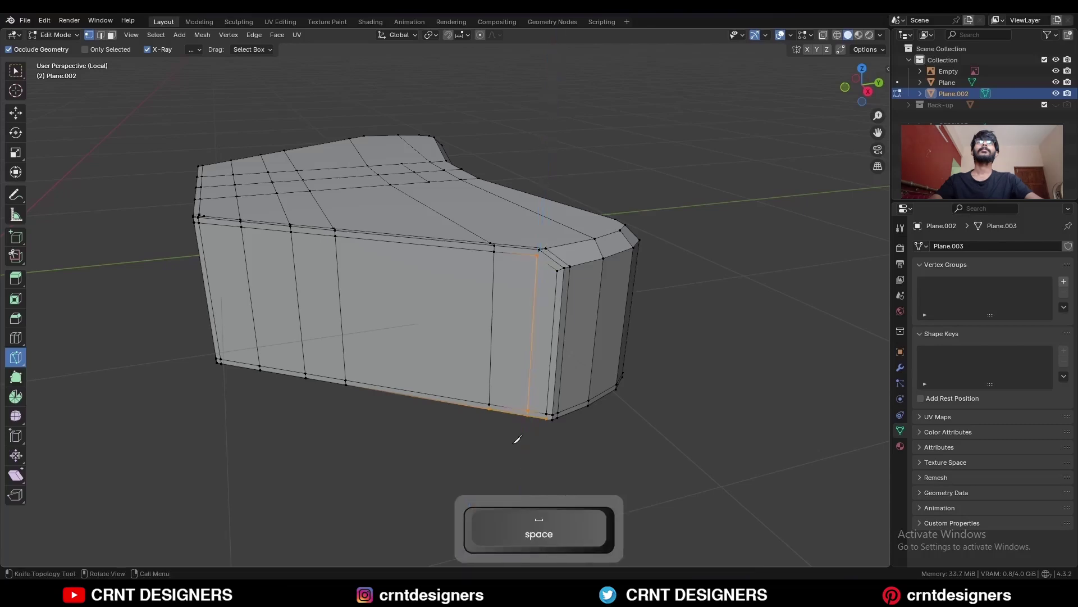
# Step: Merge the doubled vertices at the narrow end's upper corner at center and dissolve the leftover corner edge
pyautogui.moveTo(338, 355); pyautogui.dragTo(534, 349, button='middle')
pyautogui.scroll(1, 393, 296)
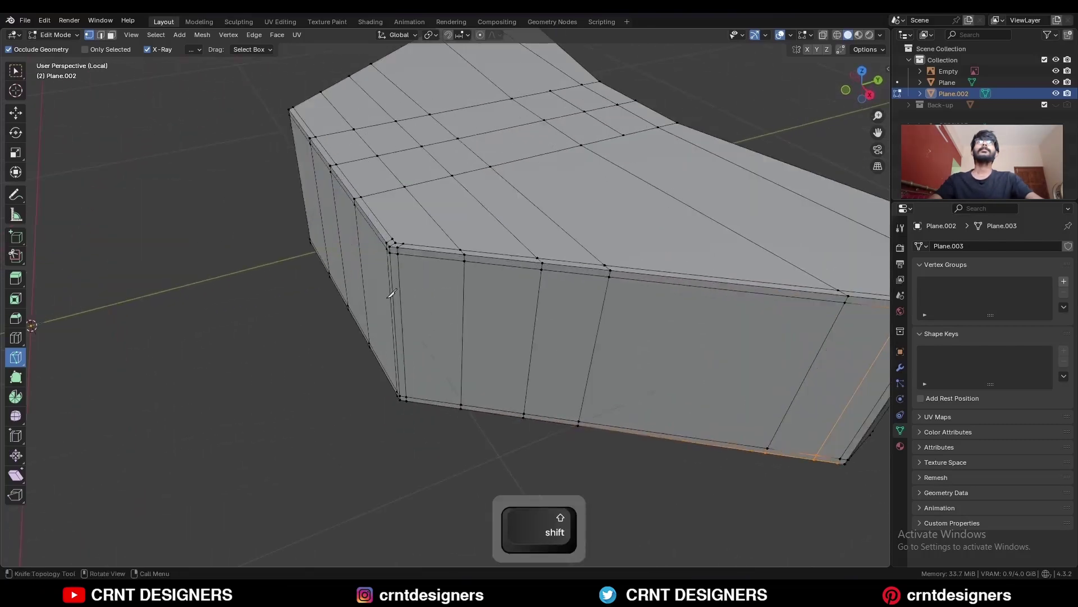
pyautogui.moveTo(393, 296); pyautogui.dragTo(494, 329, button='middle')
pyautogui.click(488, 333)
pyautogui.keyDown('shift'); pyautogui.click(476, 331); pyautogui.keyUp('shift')
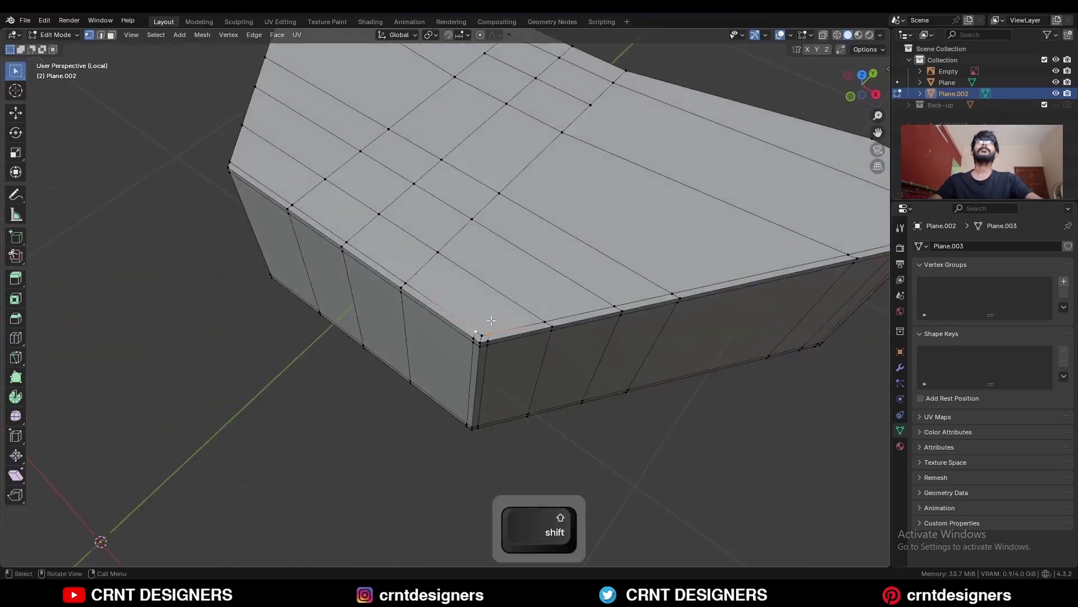
pyautogui.press('m')
pyautogui.click(500, 319)
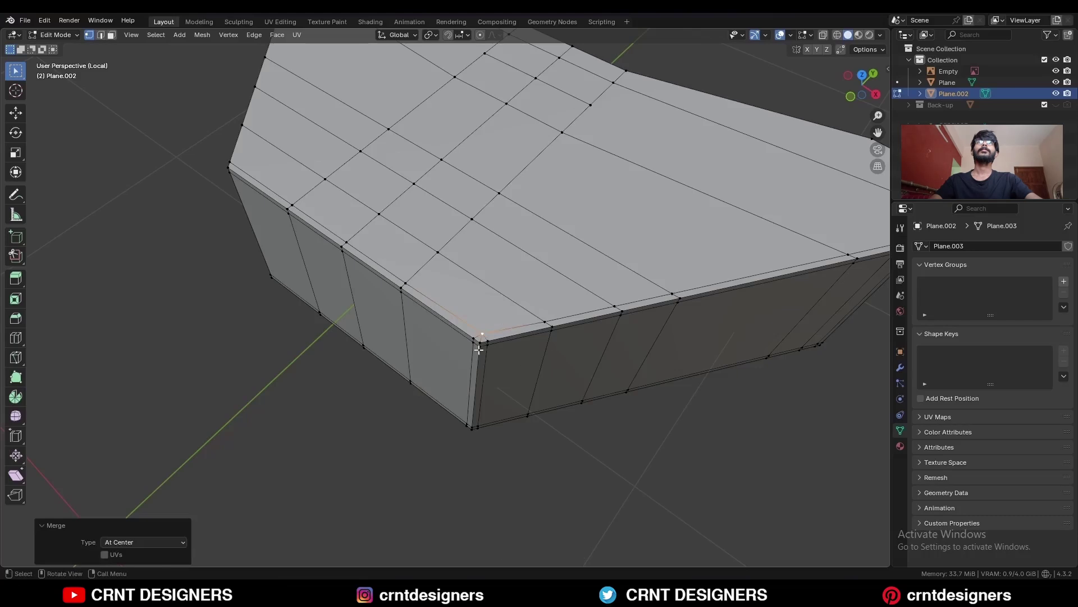
pyautogui.press('2')
pyautogui.hotkey('ctrl', 'x')
# Step: Merge the doubled vertices at the narrow end's underside corner and dissolve the leftover edge there
pyautogui.moveTo(493, 366); pyautogui.dragTo(427, 258, button='middle')
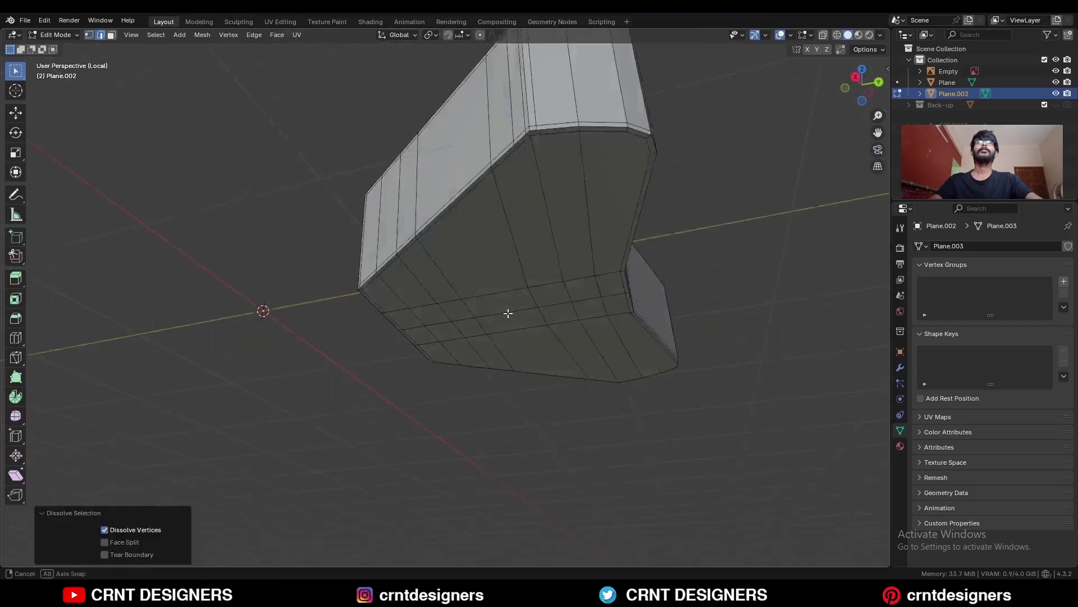
pyautogui.scroll(4, 427, 258)
pyautogui.press('1')
pyautogui.click(371, 203)
pyautogui.keyDown('shift'); pyautogui.click(374, 209); pyautogui.keyUp('shift')
pyautogui.press('m')
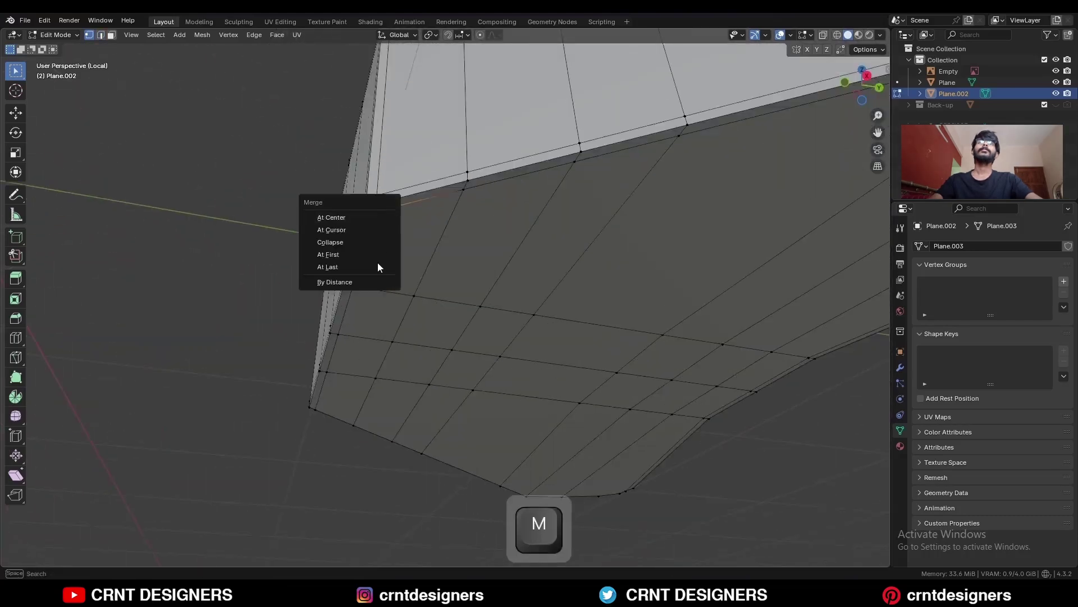
pyautogui.hotkey('ctrl', 'x')
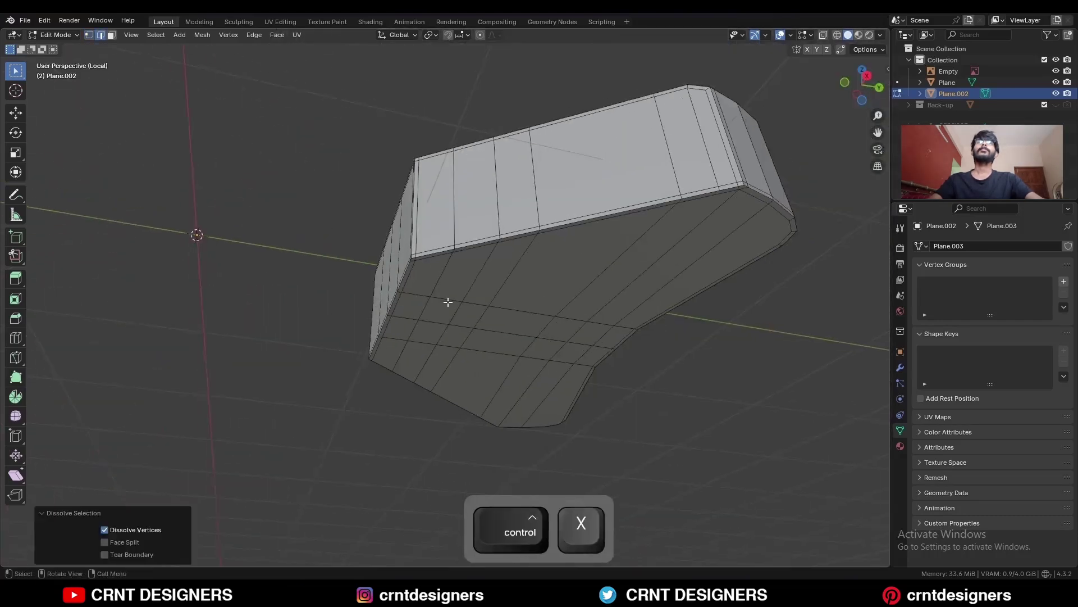
# Step: In top view, slide the upper two central cross edges of the top face apart to even out the face spacing
pyautogui.press('7')
pyautogui.click(381, 225)
pyautogui.press('g')
pyautogui.press('g')
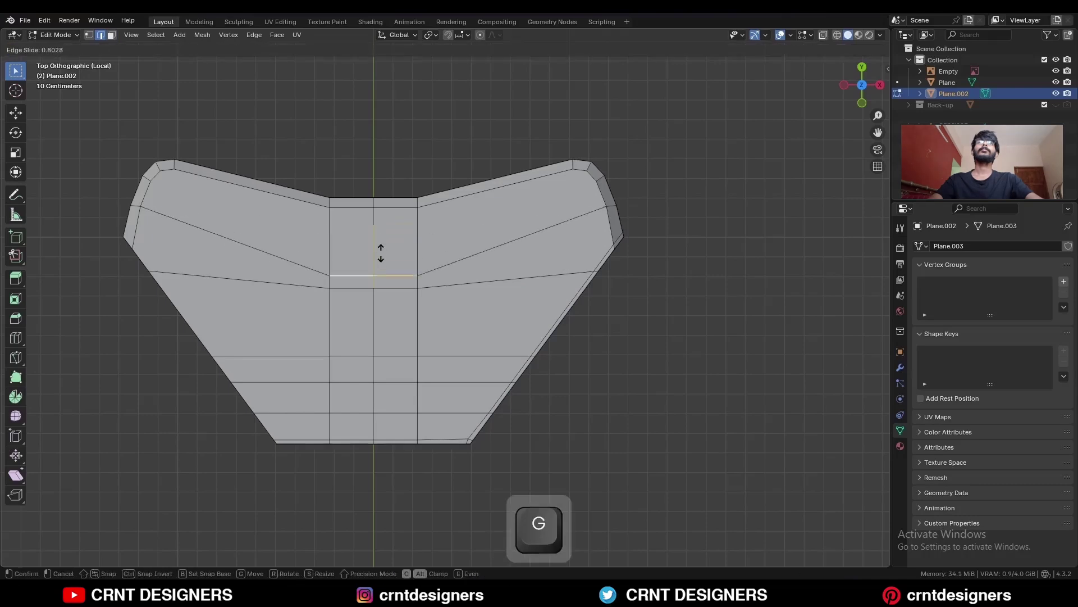
pyautogui.click(381, 242)
pyautogui.click(354, 286)
pyautogui.keyDown('shift'); pyautogui.click(392, 285); pyautogui.keyUp('shift')
pyautogui.press('g')
pyautogui.press('g')
pyautogui.click(392, 307)
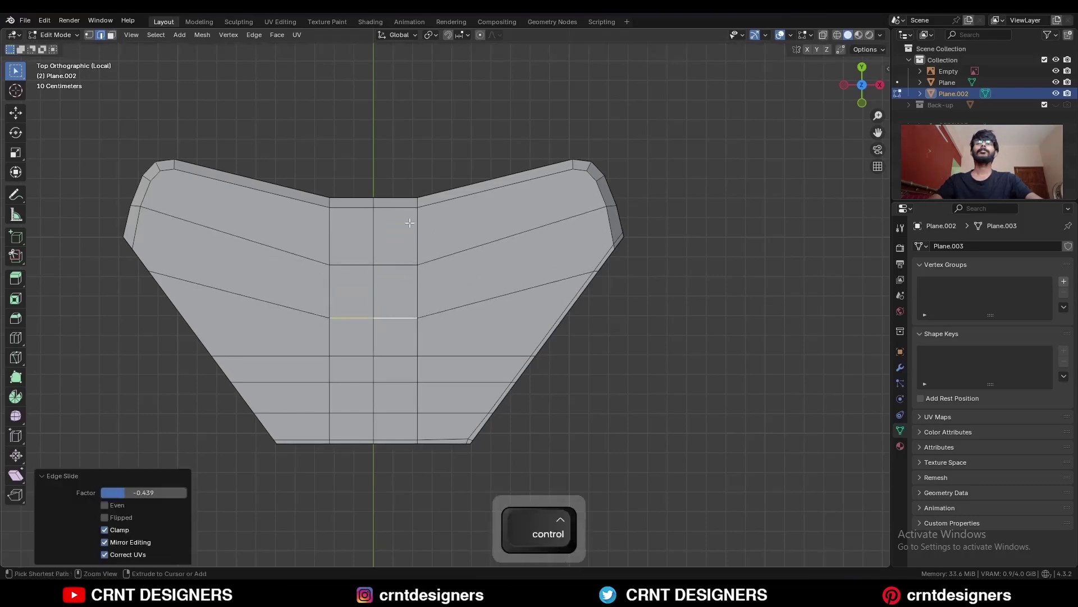
# Step: Add a cross cut in the upper central strip and connect it to the +X chamfer corner and down to the side edge
pyautogui.hotkey('ctrl', 'r')
pyautogui.click(421, 228)
pyautogui.press('1')
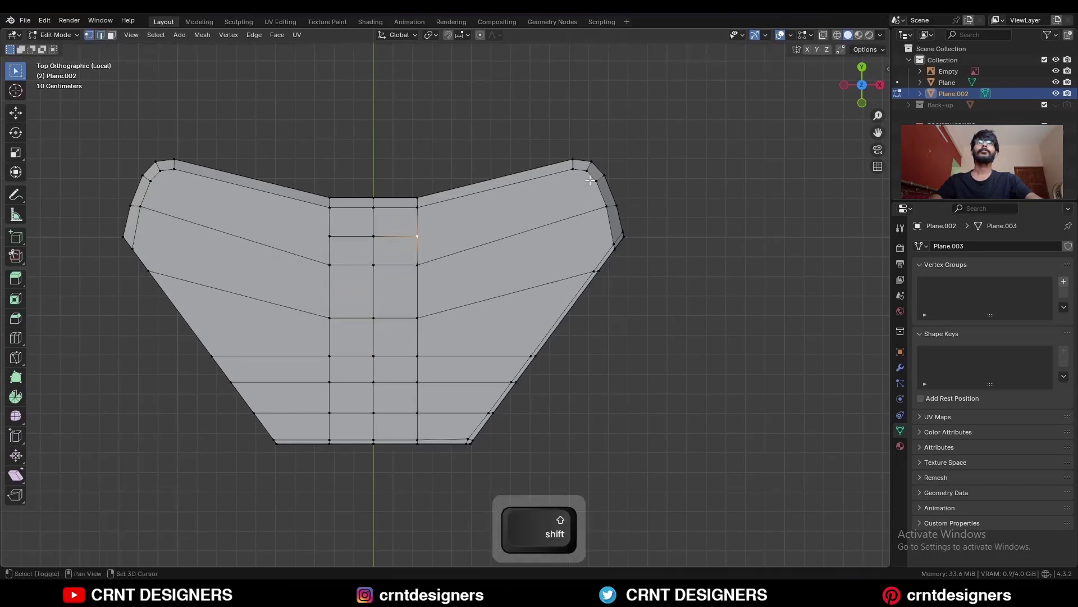
pyautogui.keyDown('shift'); pyautogui.moveTo(587, 267); pyautogui.dragTo(533, 328, button='middle'); pyautogui.keyUp('shift')
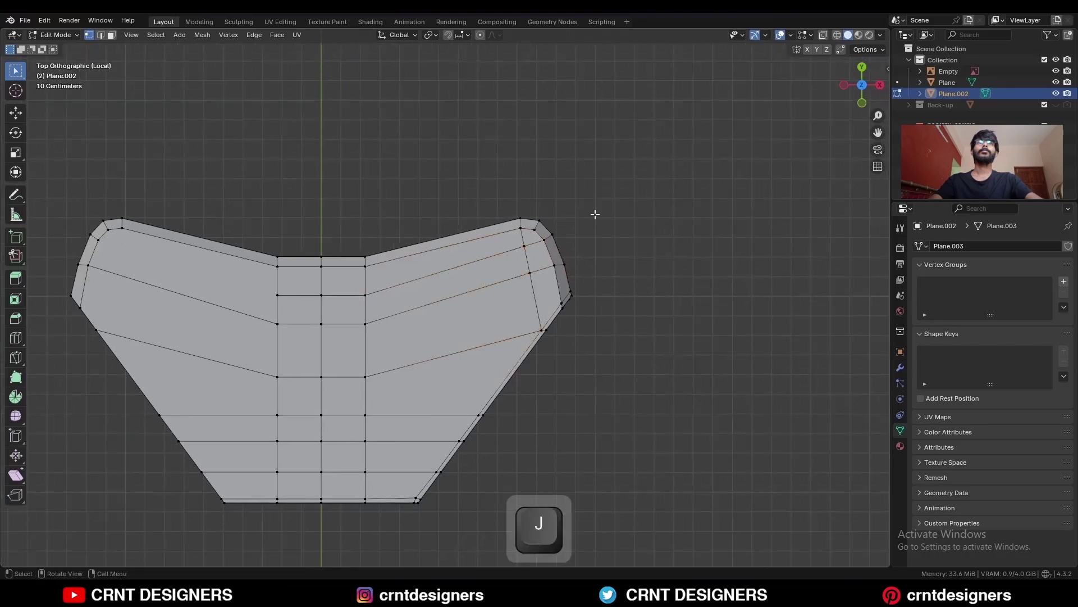
pyautogui.keyDown('shift'); pyautogui.moveTo(595, 214); pyautogui.dragTo(597, 183, button='middle'); pyautogui.keyUp('shift')
# Step: Add a lengthwise loop cut through the middle of the top face's +X half
pyautogui.hotkey('ctrl', 'r')
pyautogui.click(449, 242)
pyautogui.press('2')
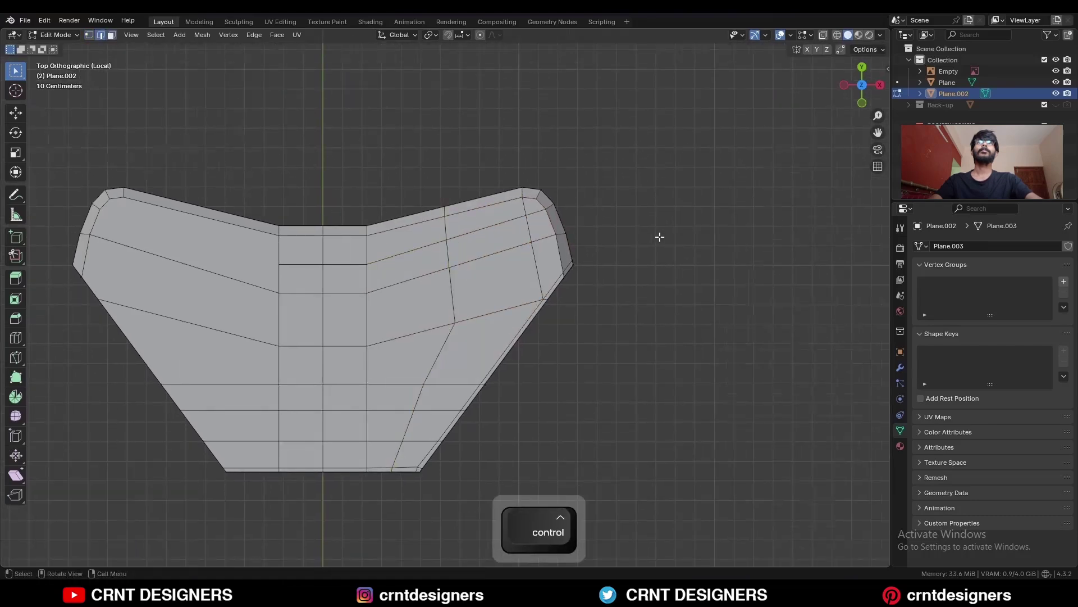
# Step: Add a level 2 subdivision surface to the section and shade it smooth
pyautogui.moveTo(659, 237); pyautogui.dragTo(479, 221, button='middle')
pyautogui.press('Tab')
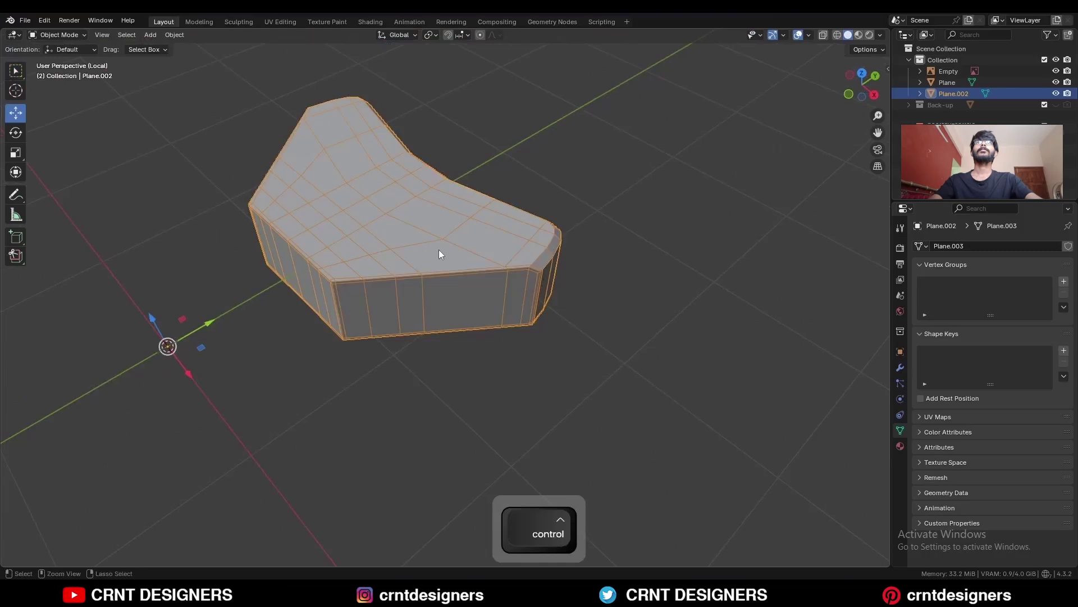
pyautogui.hotkey('ctrl', '2')
pyautogui.rightClick(371, 208)
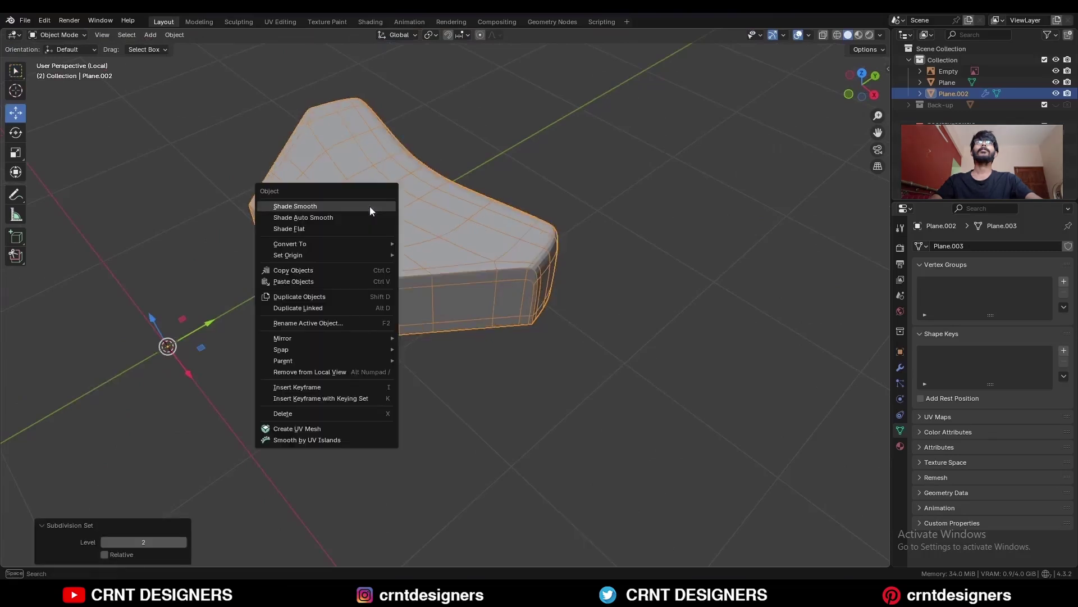
pyautogui.click(370, 208)
pyautogui.click(483, 166)
# Step: Add a supporting loop cut around the side wall, slid close under the upper bevel at a factor of about 0.93
pyautogui.moveTo(483, 166); pyautogui.dragTo(510, 238, button='middle')
pyautogui.hotkey('ctrl', 'r')
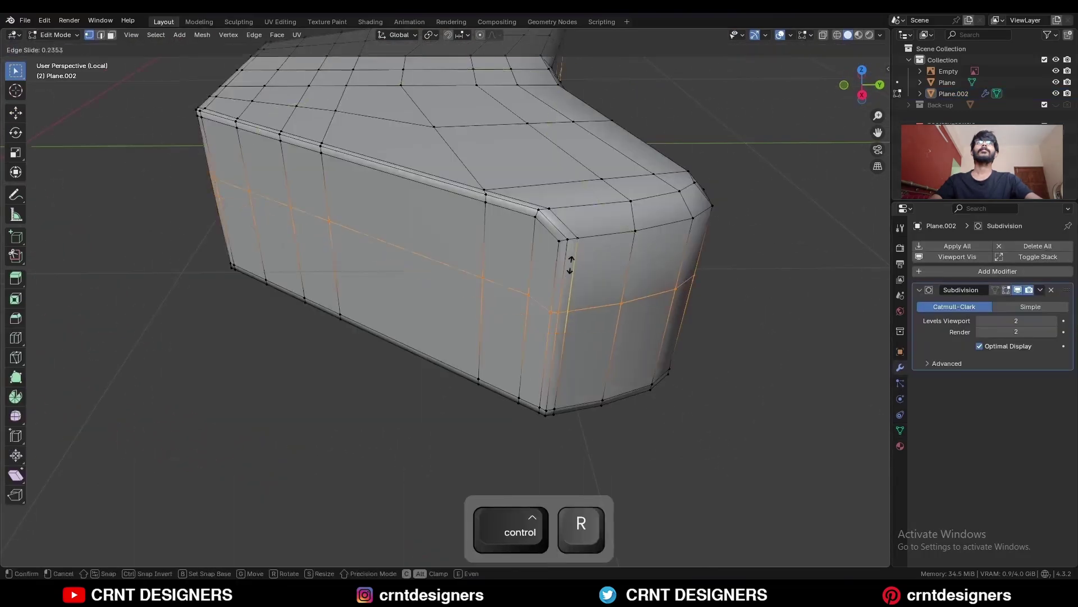
pyautogui.click(588, 194)
pyautogui.click(588, 194)
# Step: Add two supporting loop cuts along the chamfered outer edge, one near its lower and one near its upper border
pyautogui.scroll(3, 588, 193)
pyautogui.hotkey('ctrl', 'r')
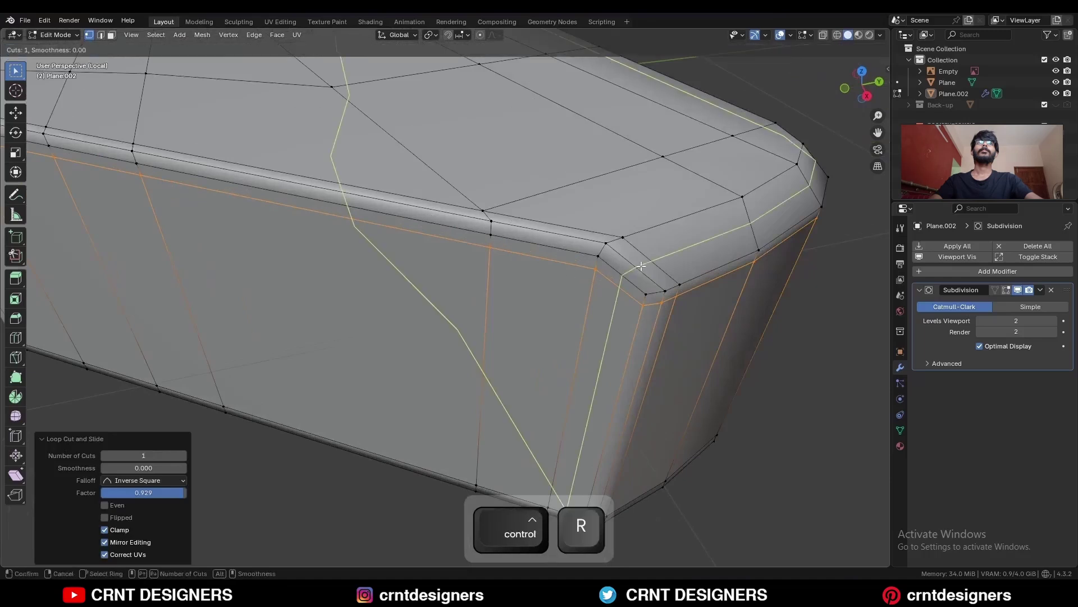
pyautogui.click(646, 273)
pyautogui.click(651, 278)
pyautogui.hotkey('ctrl', 'r')
pyautogui.click(623, 256)
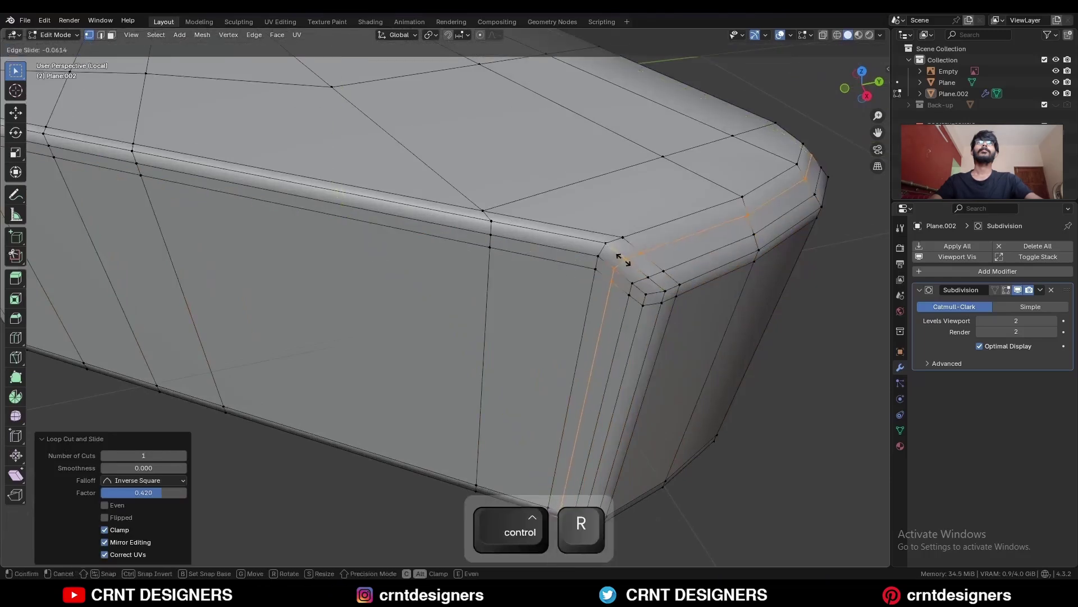
pyautogui.click(615, 256)
# Step: Merge the crowded vertices at the lower end of the +X chamfer corner
pyautogui.moveTo(616, 256); pyautogui.dragTo(624, 250, button='middle')
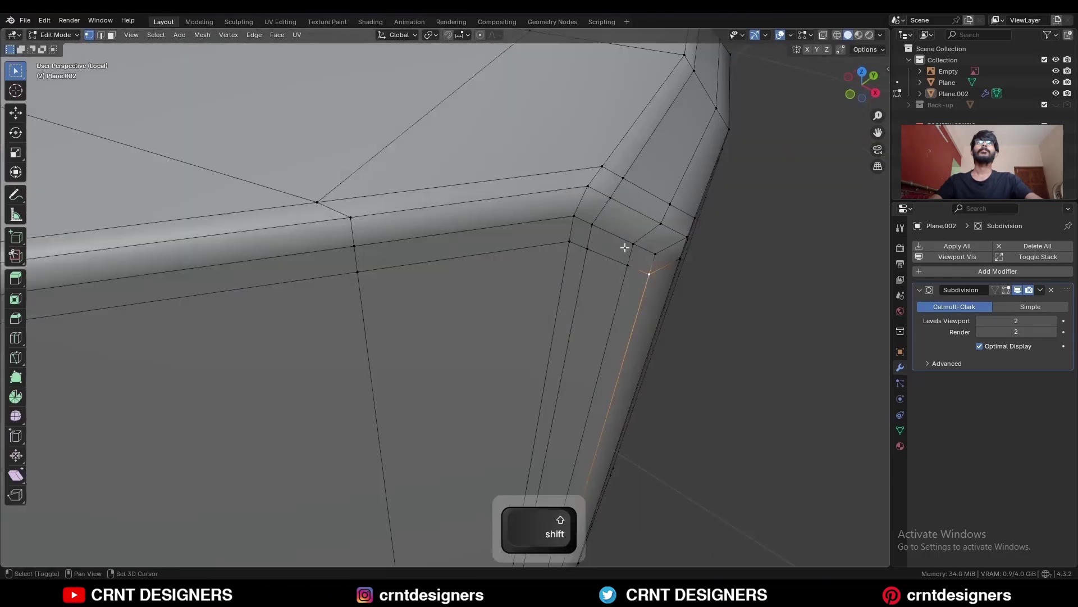
pyautogui.keyDown('shift'); pyautogui.click(659, 255); pyautogui.keyUp('shift')
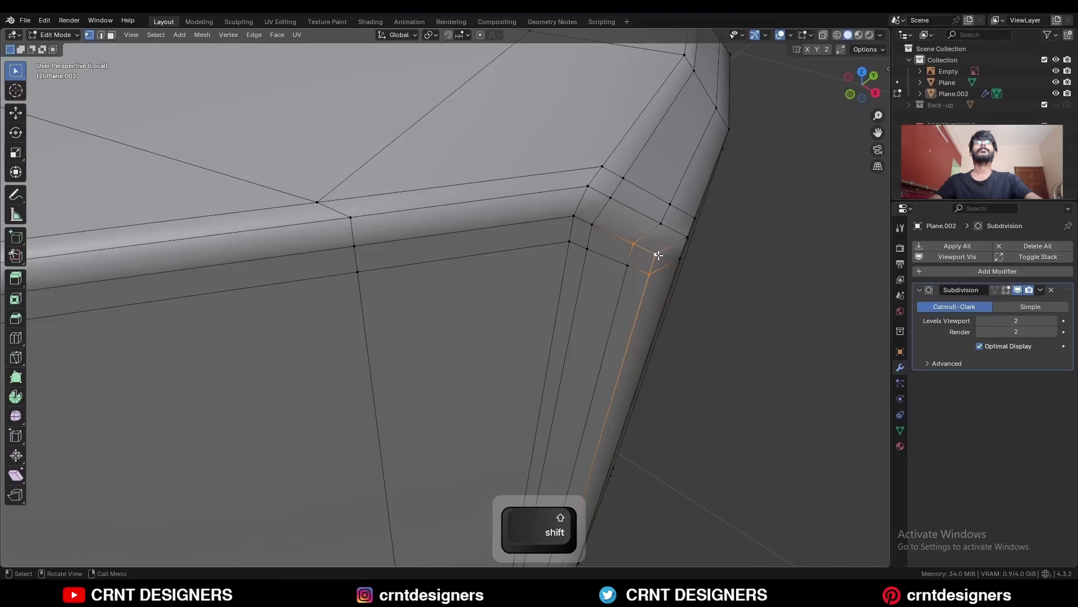
pyautogui.press('m')
pyautogui.click(658, 255)
pyautogui.scroll(-6, 518, 179)
# Step: Symmetrize the section's updated mesh from +X to -X and clear the selection
pyautogui.press('a')
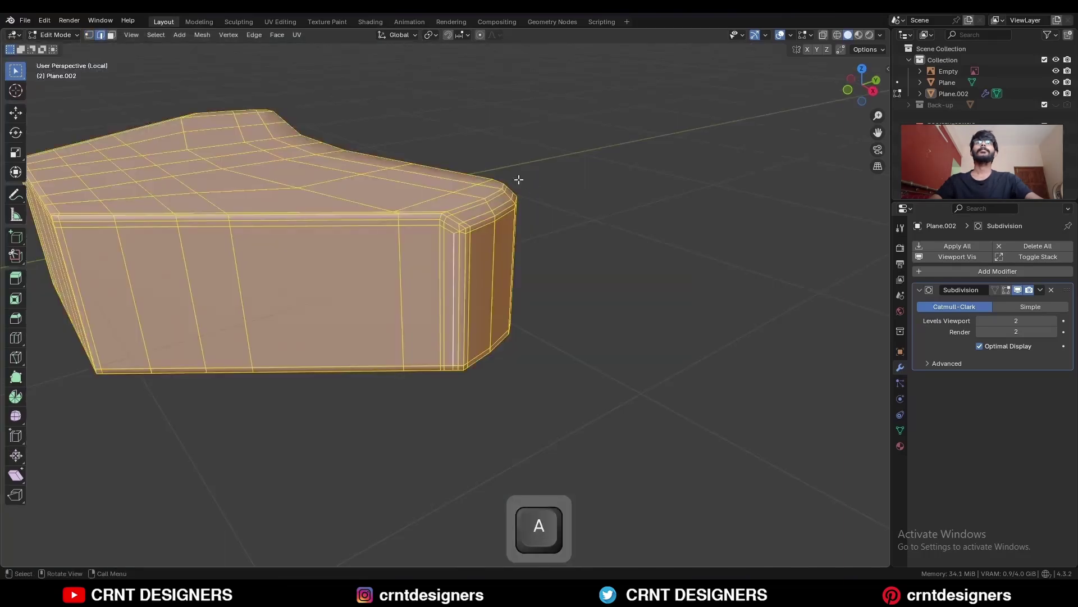
pyautogui.click(203, 35)
pyautogui.click(228, 196)
pyautogui.scroll(3, 521, 279)
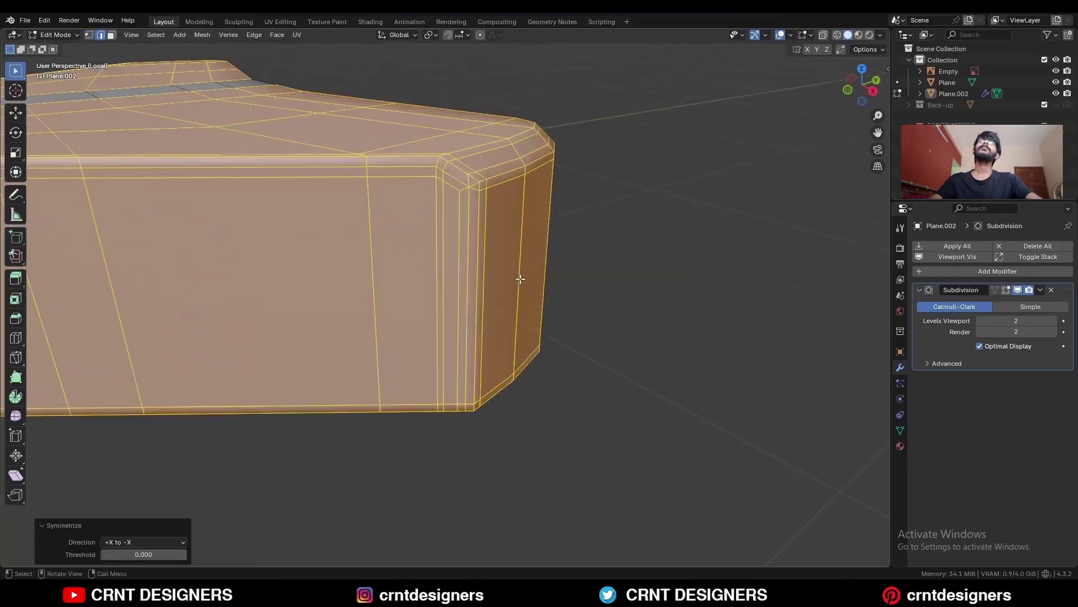
pyautogui.hotkey('alt', 'a')
# Step: Dissolve the extra edge loop running under the side wall's upper bevel and down beside the outer corner
pyautogui.keyDown('alt'); pyautogui.click(460, 191); pyautogui.keyUp('alt')
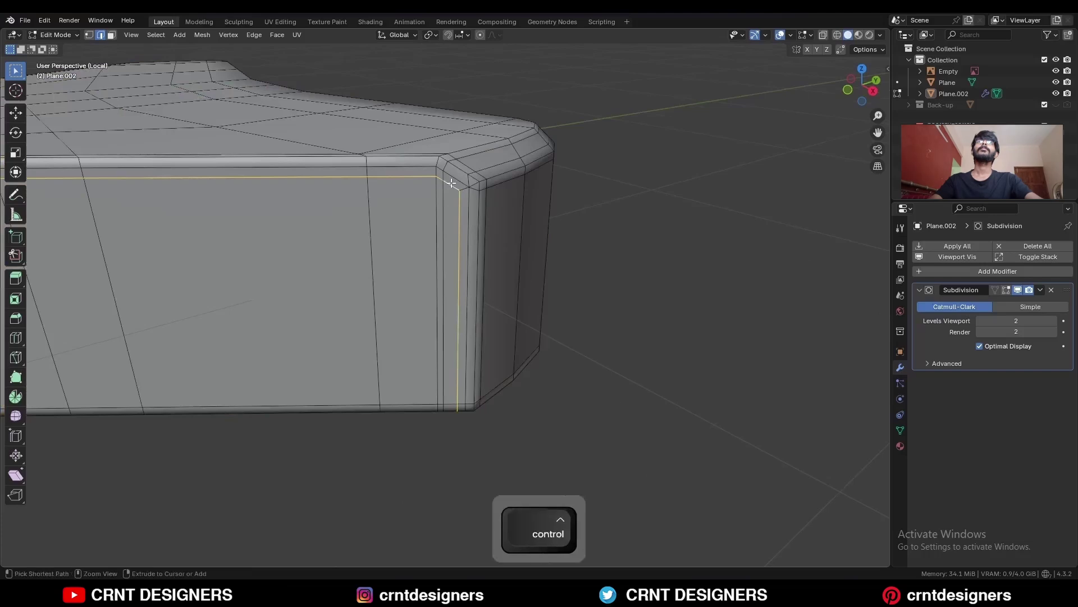
pyautogui.hotkey('ctrl', 'x')
pyautogui.scroll(-2, 464, 189)
pyautogui.keyDown('shift'); pyautogui.moveTo(508, 243); pyautogui.dragTo(538, 311, button='middle'); pyautogui.keyUp('shift')
pyautogui.scroll(3, 538, 310)
pyautogui.press('1')
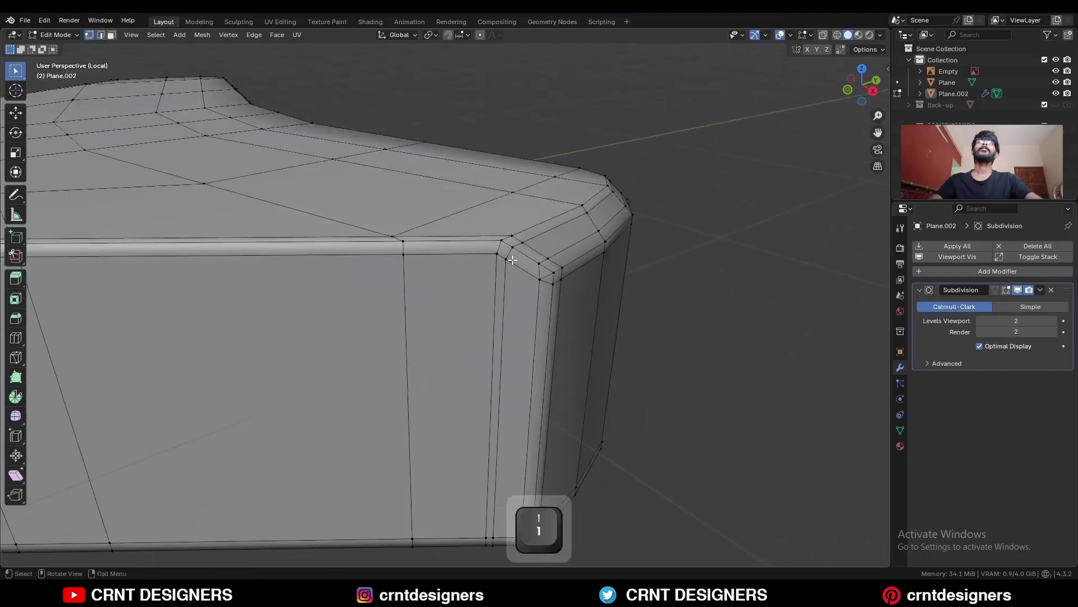
# Step: Merge the crowded side-wall vertices just below the +X chamfer corner using At Last
pyautogui.click(506, 259)
pyautogui.press('m')
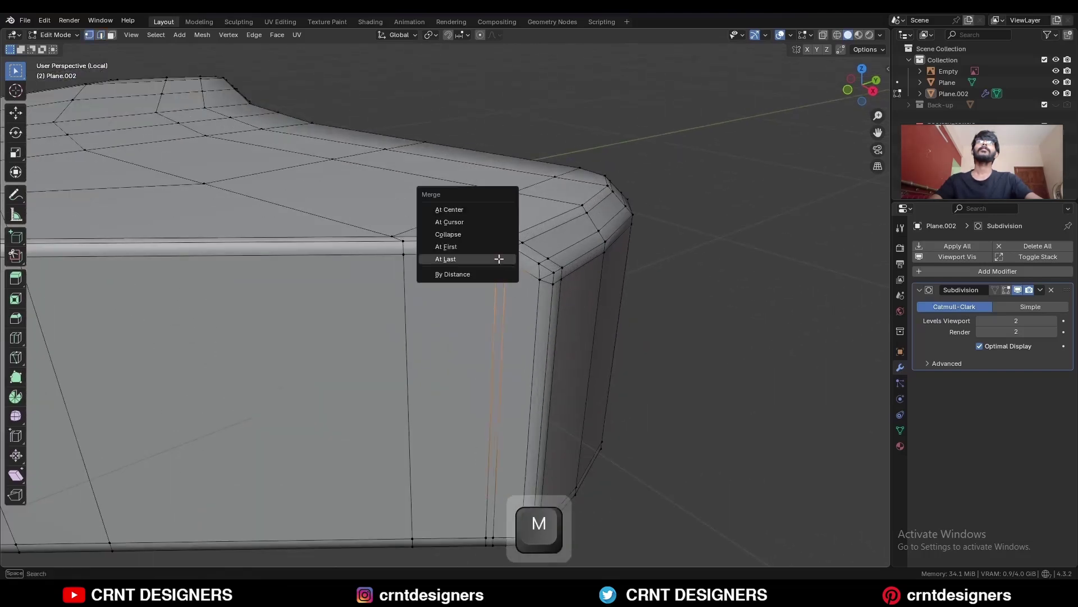
pyautogui.click(499, 258)
# Step: Symmetrize the section's mesh from +X to -X and dissolve the extra vertical edge loop beside the +X outer corner
pyautogui.press('2')
pyautogui.scroll(-5, 504, 331)
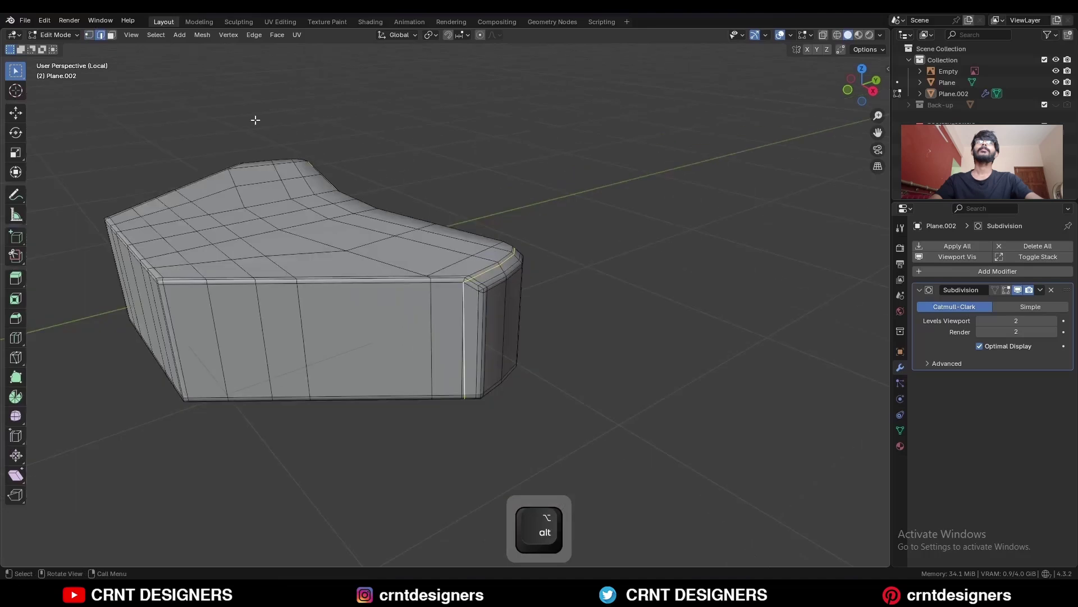
pyautogui.press('a')
pyautogui.click(202, 35)
pyautogui.click(258, 199)
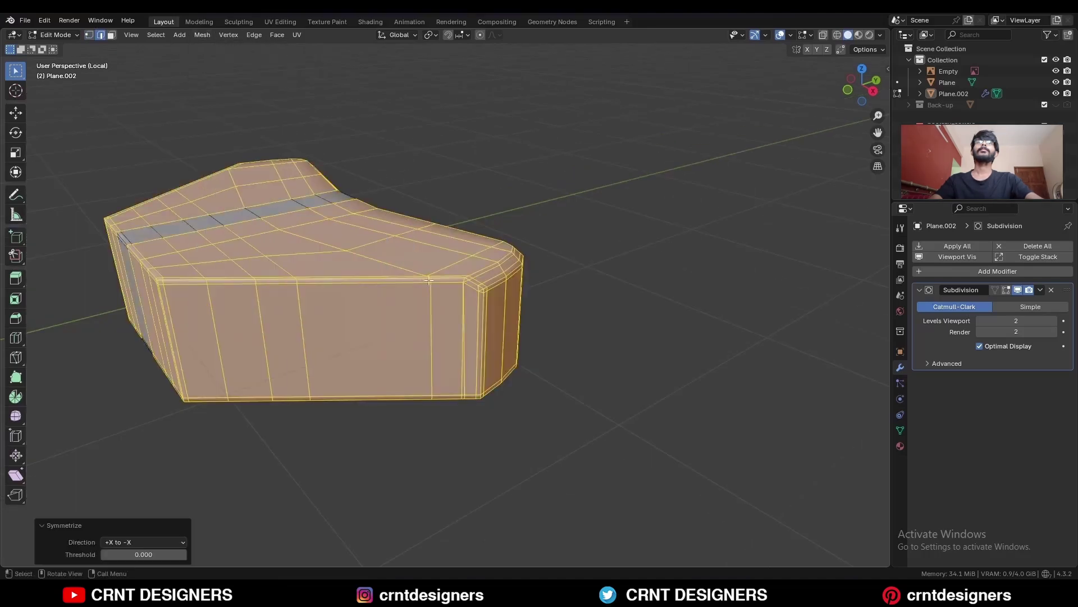
pyautogui.keyDown('alt'); pyautogui.click(465, 331); pyautogui.keyUp('alt')
pyautogui.hotkey('ctrl', 'x')
# Step: Knife a supporting edge on the top face from the centre line along the notch border and around the +X corner
pyautogui.moveTo(580, 272); pyautogui.dragTo(557, 328, button='middle')
pyautogui.press('3')
pyautogui.keyDown('shift'); pyautogui.click(477, 338); pyautogui.keyUp('shift')
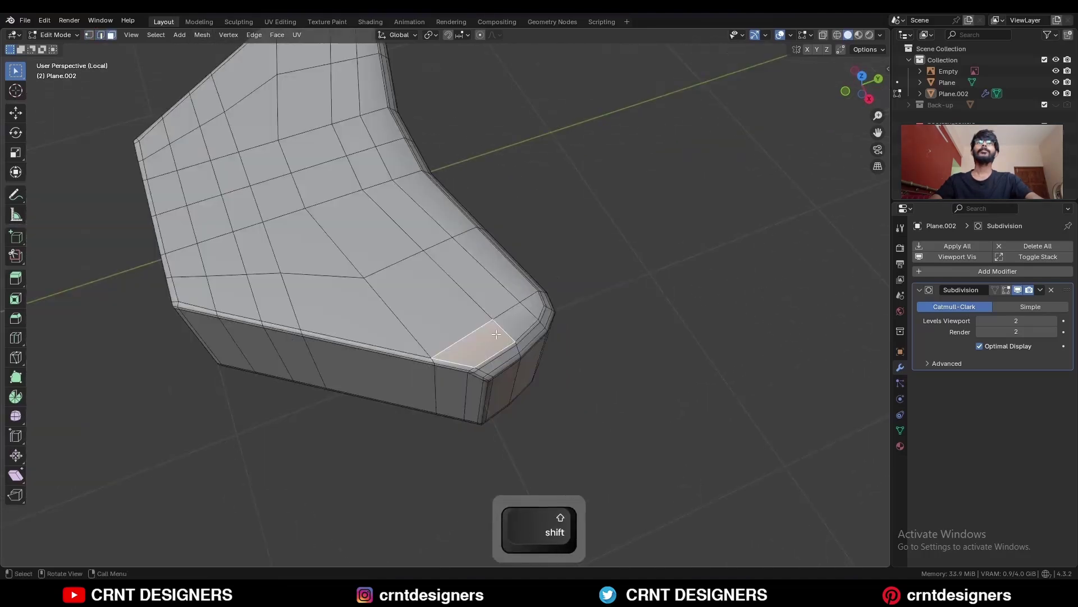
pyautogui.scroll(1, 441, 213)
pyautogui.moveTo(442, 212); pyautogui.dragTo(572, 199, button='middle')
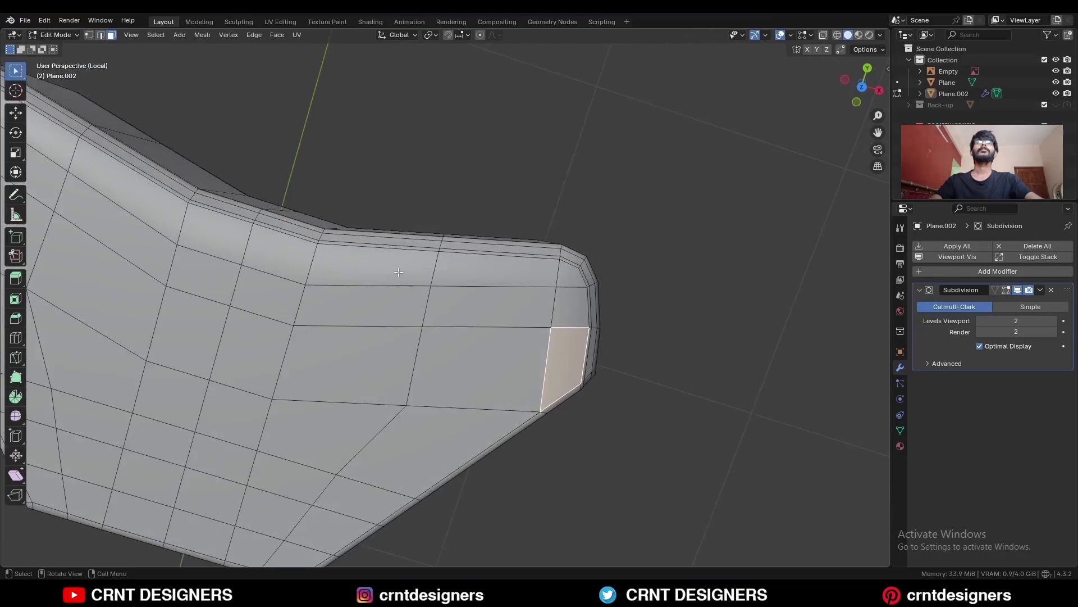
pyautogui.click(862, 87)
pyautogui.scroll(4, 599, 219)
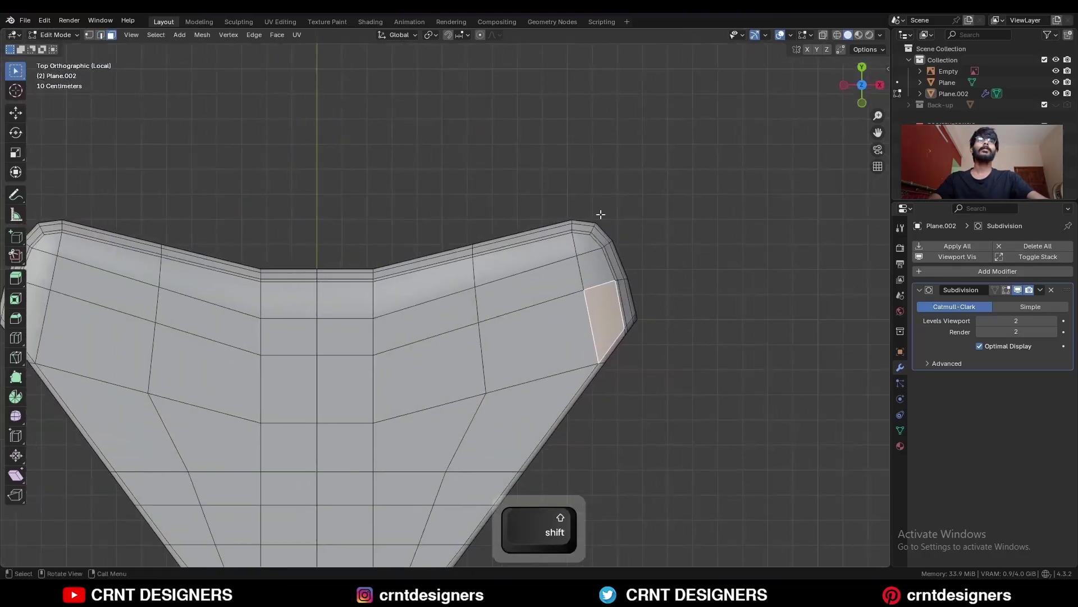
pyautogui.click(15, 358)
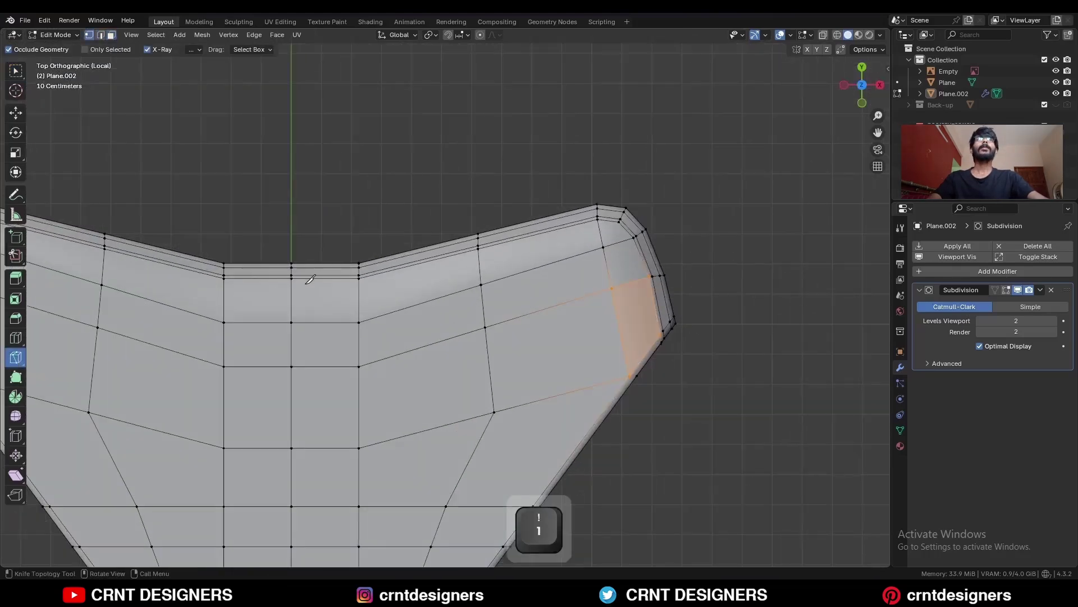
pyautogui.click(292, 286)
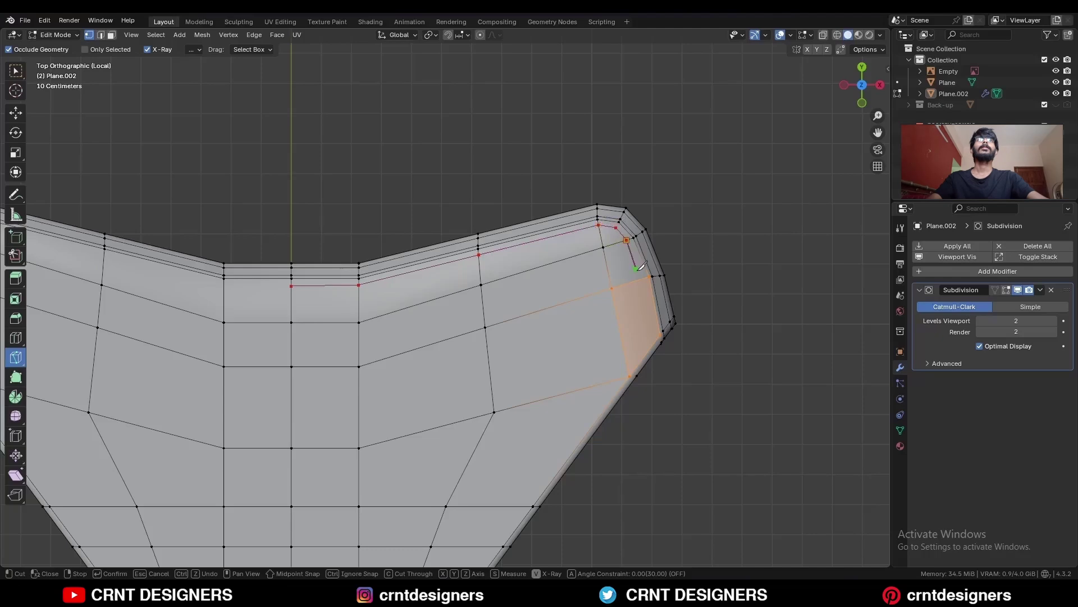
pyautogui.press('space')
# Step: Merge the two adjacent vertices below the +X corner using At Last and dissolve the redundant vertical edge under them
pyautogui.moveTo(671, 281); pyautogui.dragTo(472, 234, button='middle')
pyautogui.press('c')
pyautogui.click(462, 249)
pyautogui.keyDown('shift'); pyautogui.click(472, 253); pyautogui.keyUp('shift')
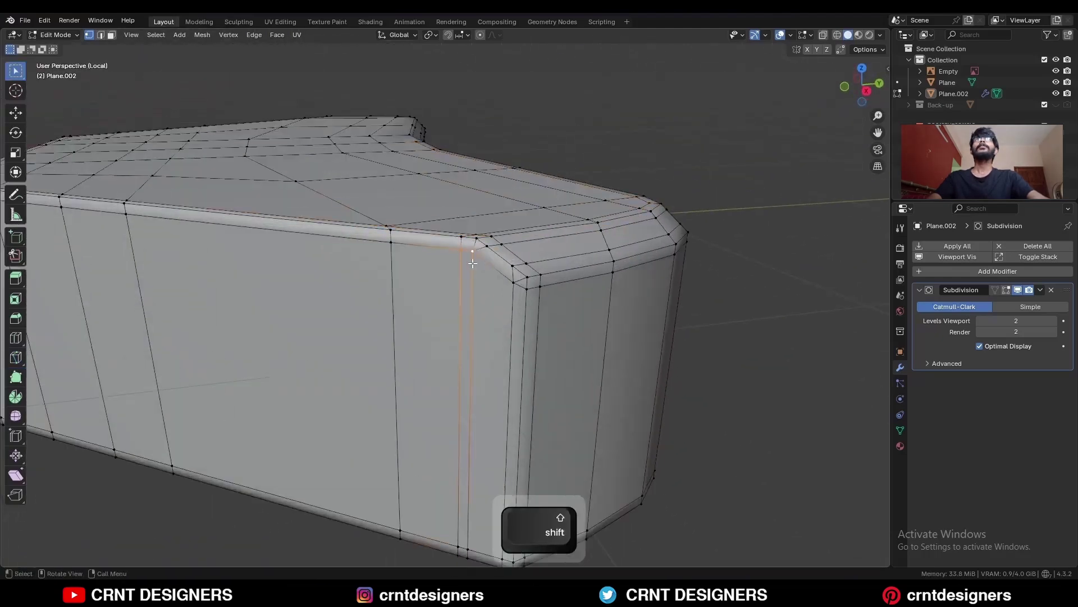
pyautogui.press('m')
pyautogui.click(474, 267)
pyautogui.press('2')
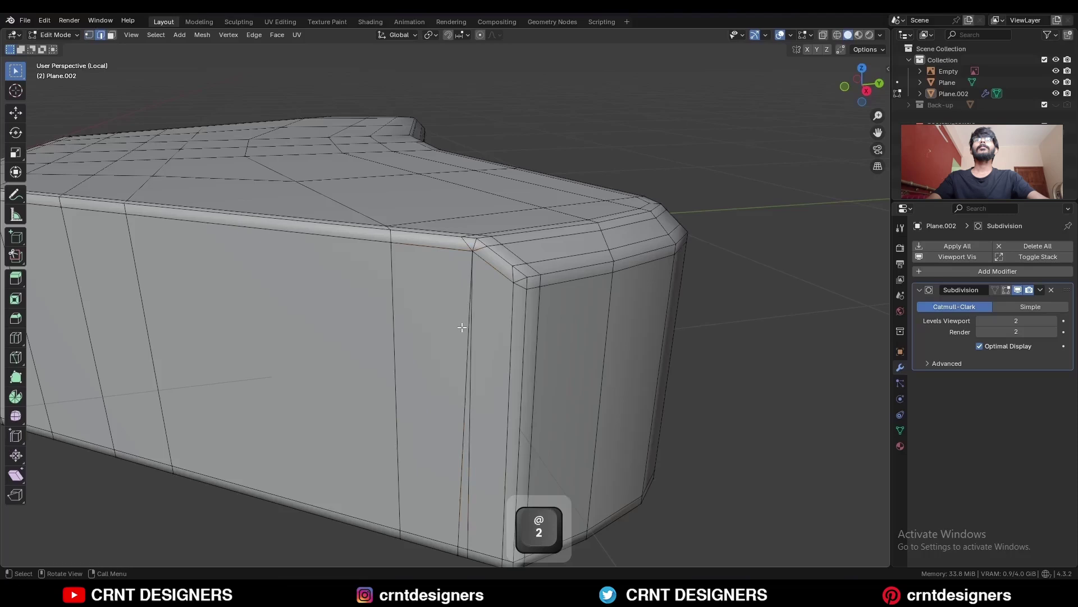
pyautogui.keyDown('alt'); pyautogui.click(458, 395); pyautogui.keyUp('alt')
pyautogui.hotkey('ctrl', 'x')
# Step: Dissolve the leftover short edges across the bevel at the +X chamfer corner
pyautogui.scroll(-4, 458, 395)
pyautogui.moveTo(458, 395); pyautogui.dragTo(533, 314, button='middle')
pyautogui.scroll(5, 587, 283)
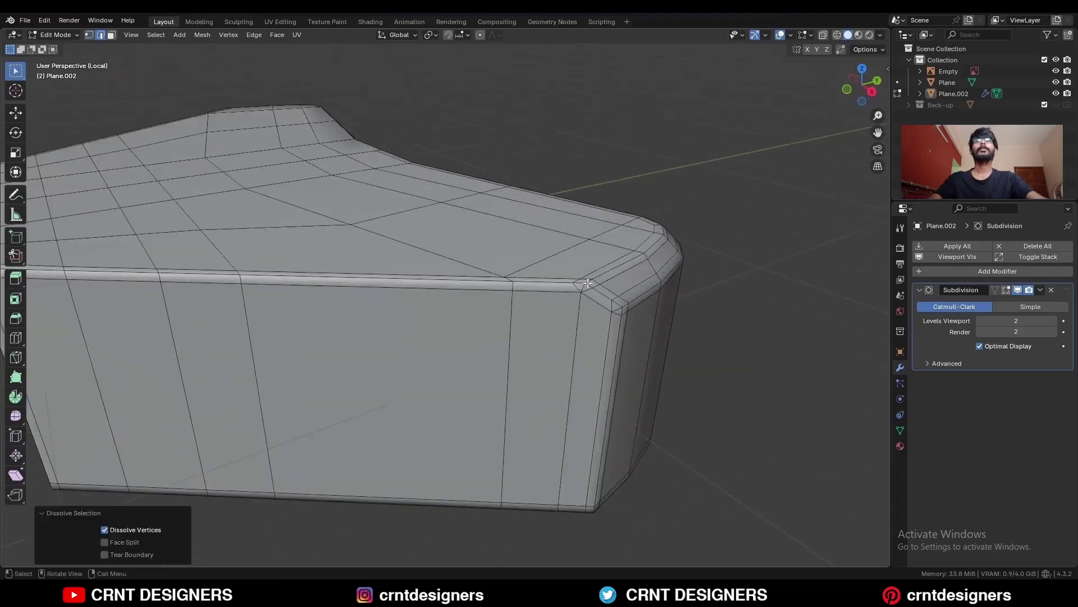
pyautogui.click(588, 282)
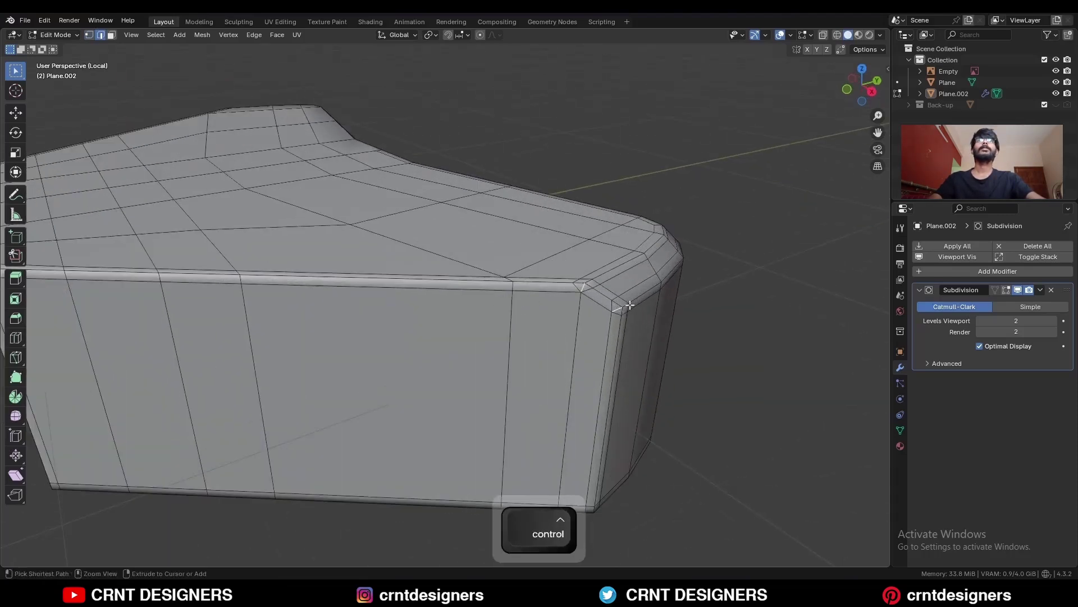
pyautogui.hotkey('ctrl', 'x')
# Step: Symmetrize the cleaned-up upper section again and clear the selection
pyautogui.press('a')
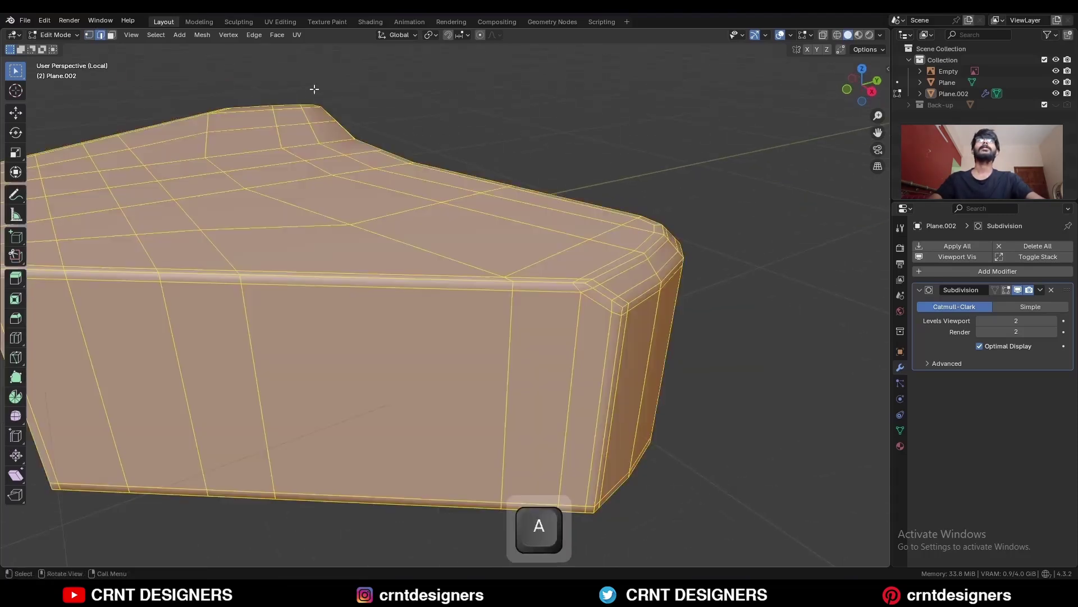
pyautogui.click(202, 35)
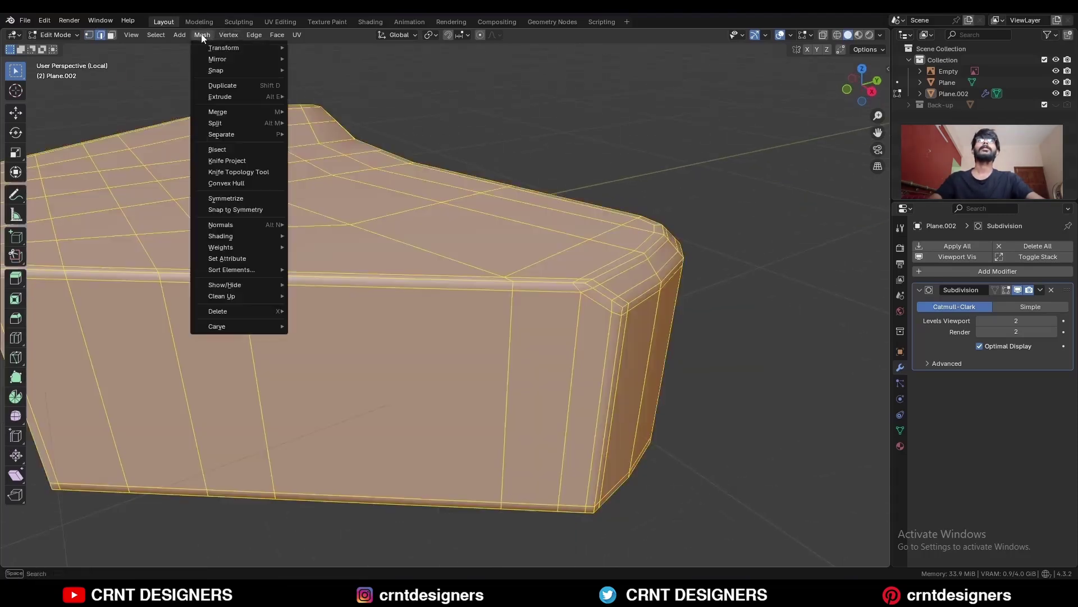
pyautogui.click(226, 198)
pyautogui.click(602, 106)
pyautogui.hotkey('ctrl', 'r')
pyautogui.moveTo(602, 108); pyautogui.dragTo(485, 302, button='middle')
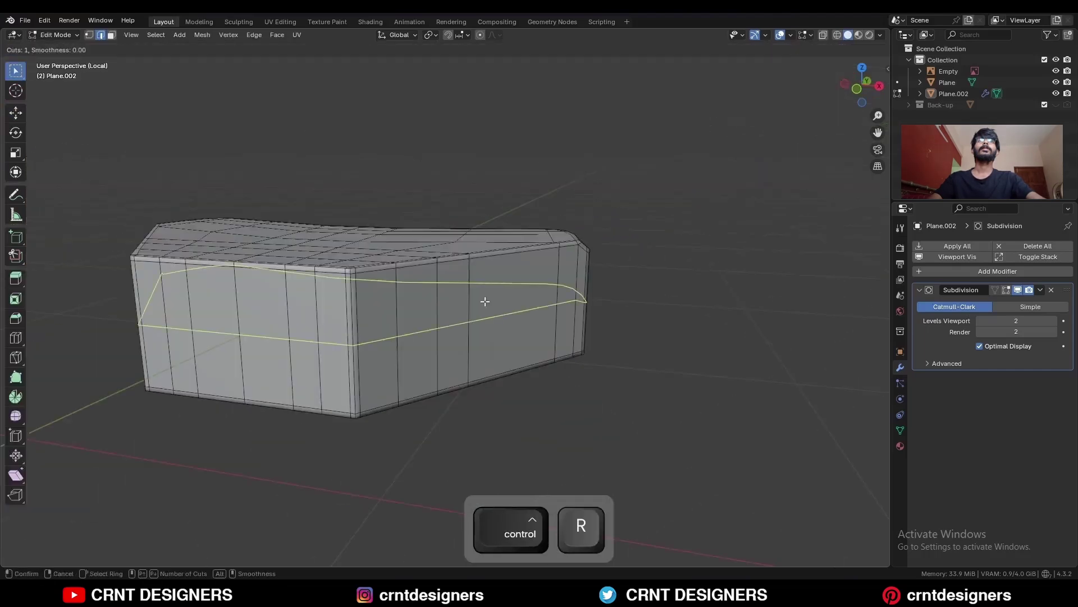
pyautogui.rightClick(484, 300)
# Step: Finish editing the upper section, return to the full scene and isolate the main backpack panel
pyautogui.moveTo(729, 178); pyautogui.dragTo(525, 233, button='middle')
pyautogui.press('Tab')
pyautogui.hotkey('alt', 'shift', 'z')
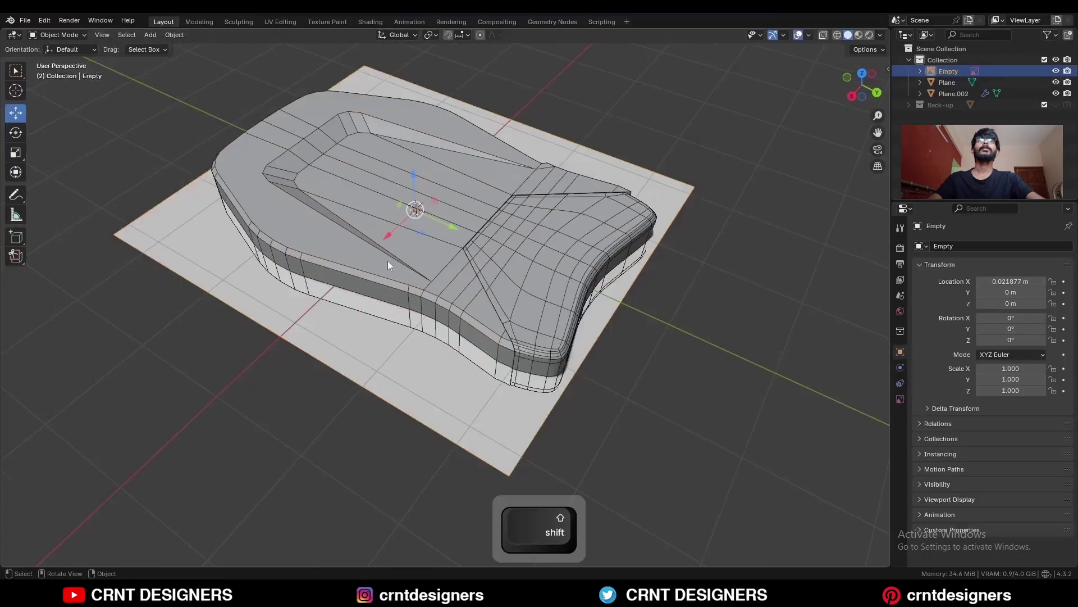
pyautogui.moveTo(388, 265); pyautogui.dragTo(448, 239, button='middle')
pyautogui.click(448, 239)
pyautogui.press('KP_Divide')
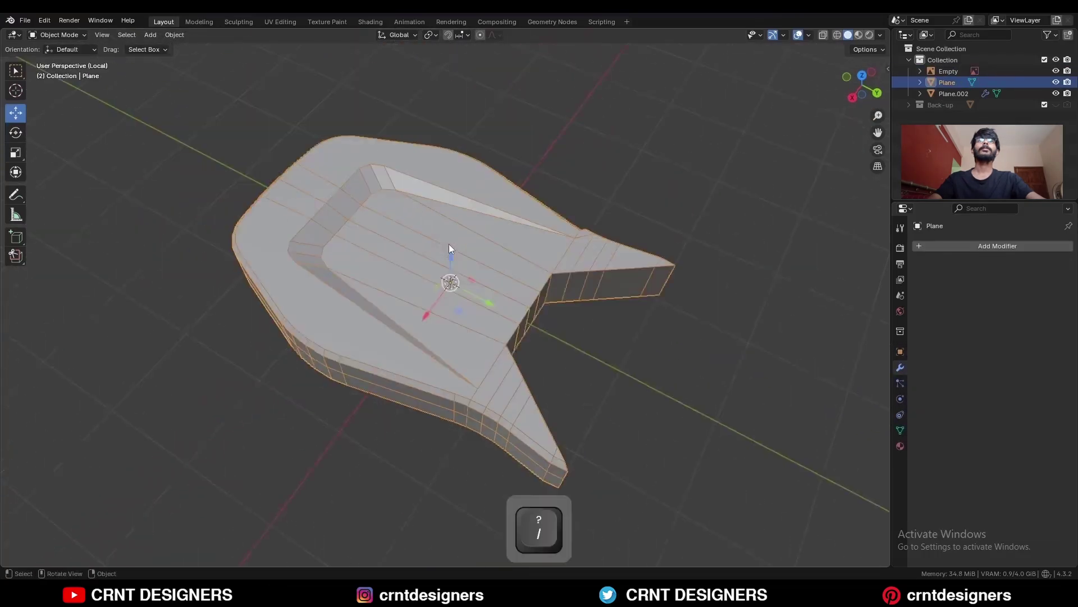
# Step: Inset the faces of the main panel's recess floor slightly in the top view
pyautogui.press('Tab')
pyautogui.press('KP_7')
pyautogui.press('3')
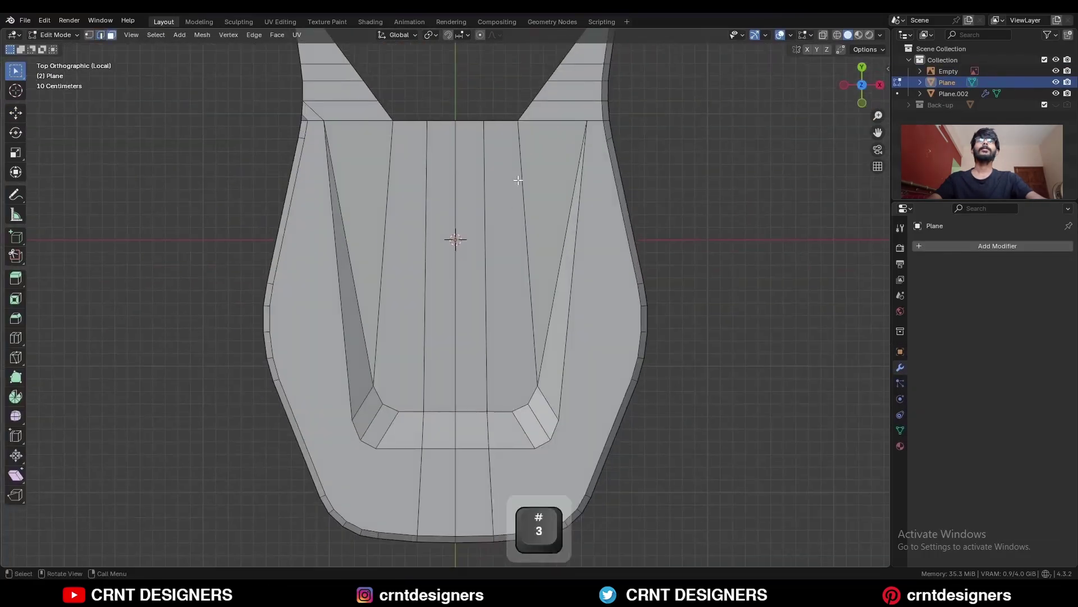
pyautogui.moveTo(391, 261); pyautogui.dragTo(380, 264)
pyautogui.keyDown('shift'); pyautogui.moveTo(570, 209); pyautogui.dragTo(545, 225, button='middle'); pyautogui.keyUp('shift')
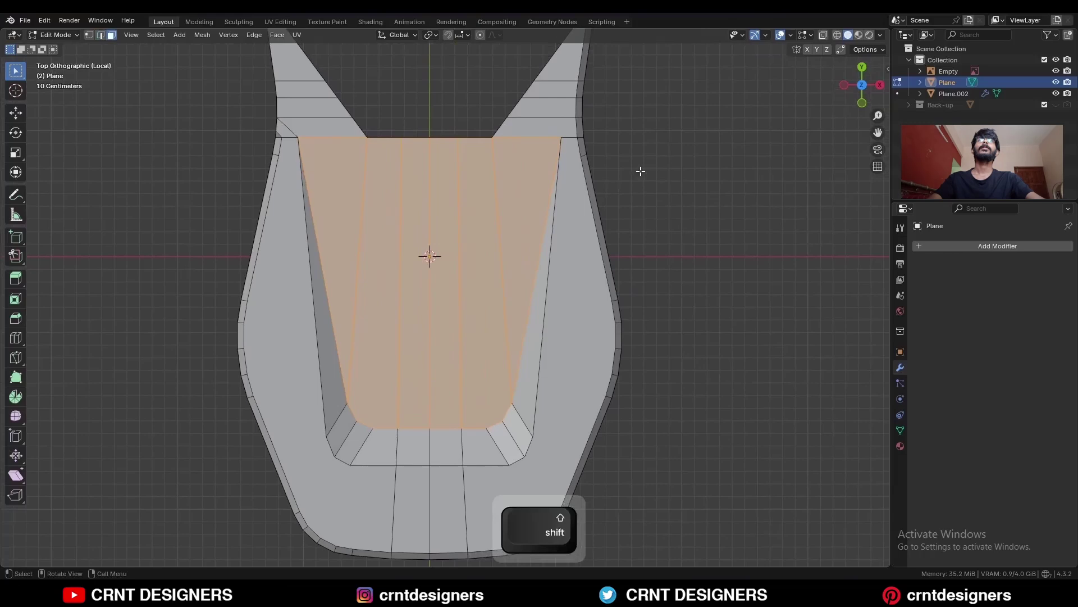
pyautogui.press('i')
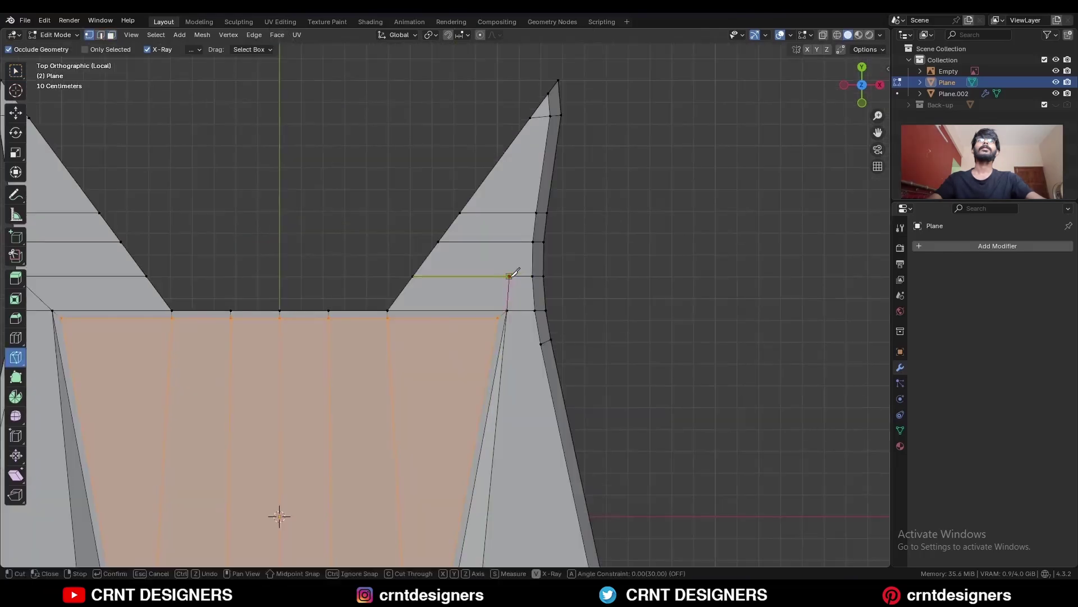
# Step: Knife edges from the recess's +X tip up through the horn and from the inset corner to the first crossing edge
pyautogui.press('space')
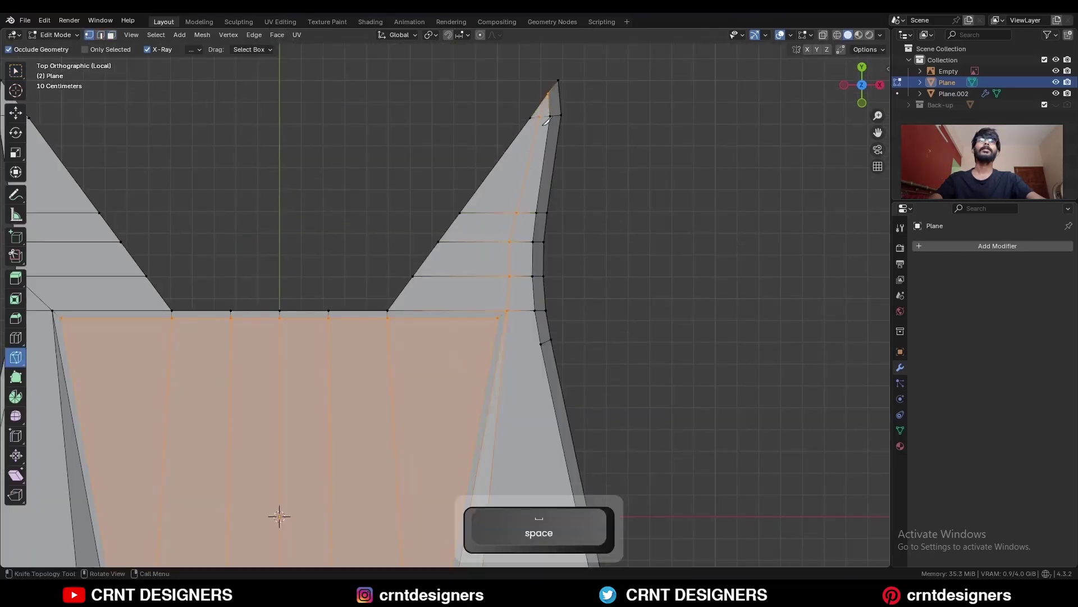
pyautogui.scroll(1, 532, 204)
pyautogui.keyDown('shift'); pyautogui.moveTo(519, 267); pyautogui.dragTo(531, 204, button='middle'); pyautogui.keyUp('shift')
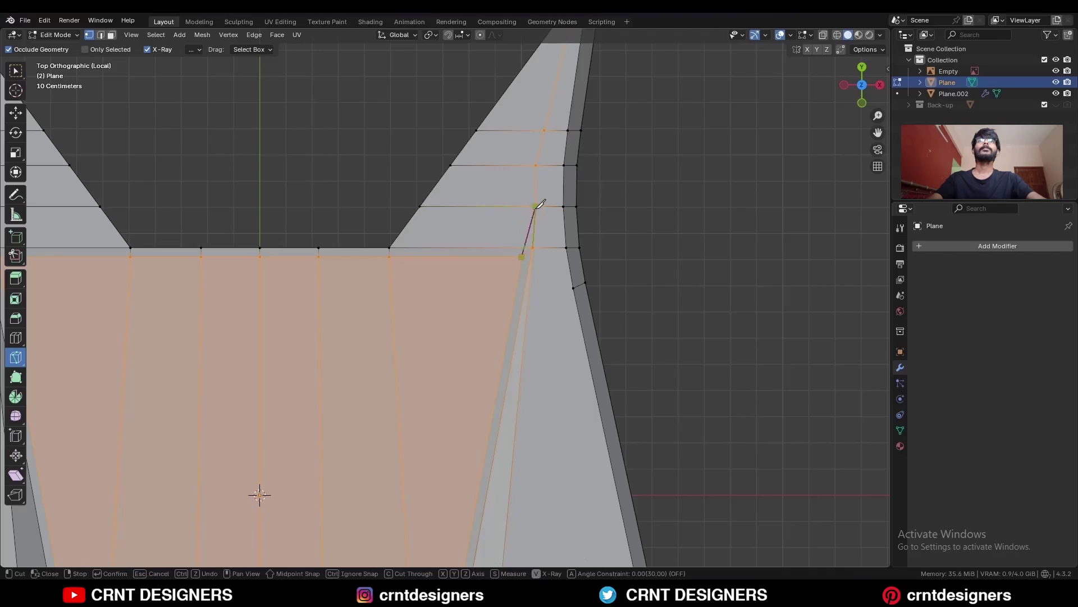
pyautogui.press('space')
pyautogui.press('c')
# Step: Dissolve the unneeded inset edges along the recess floor's notch end and its short corner connections
pyautogui.press('2')
pyautogui.click(526, 252)
pyautogui.hotkey('ctrl', 'x')
pyautogui.hotkey('ctrl', 'z')
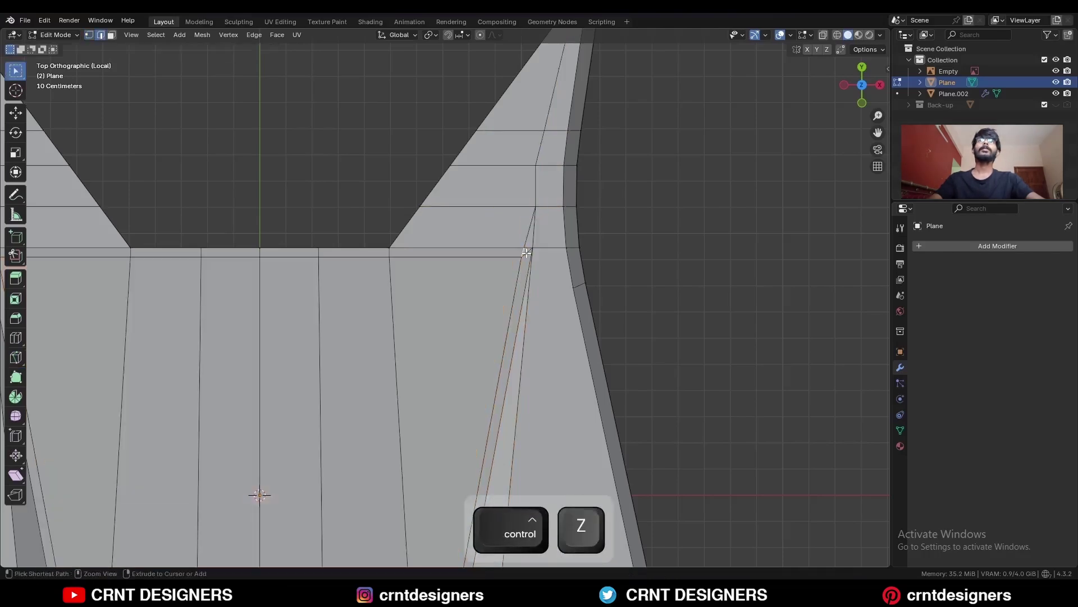
pyautogui.hotkey('ctrl', 'x')
pyautogui.click(450, 267)
pyautogui.keyDown('ctrl'); pyautogui.moveTo(527, 253); pyautogui.dragTo(497, 130, button='middle'); pyautogui.keyUp('ctrl')
pyautogui.keyDown('ctrl'); pyautogui.keyDown('shift'); pyautogui.click(209, 269); pyautogui.keyUp('shift'); pyautogui.keyUp('ctrl')
pyautogui.hotkey('ctrl', 'x')
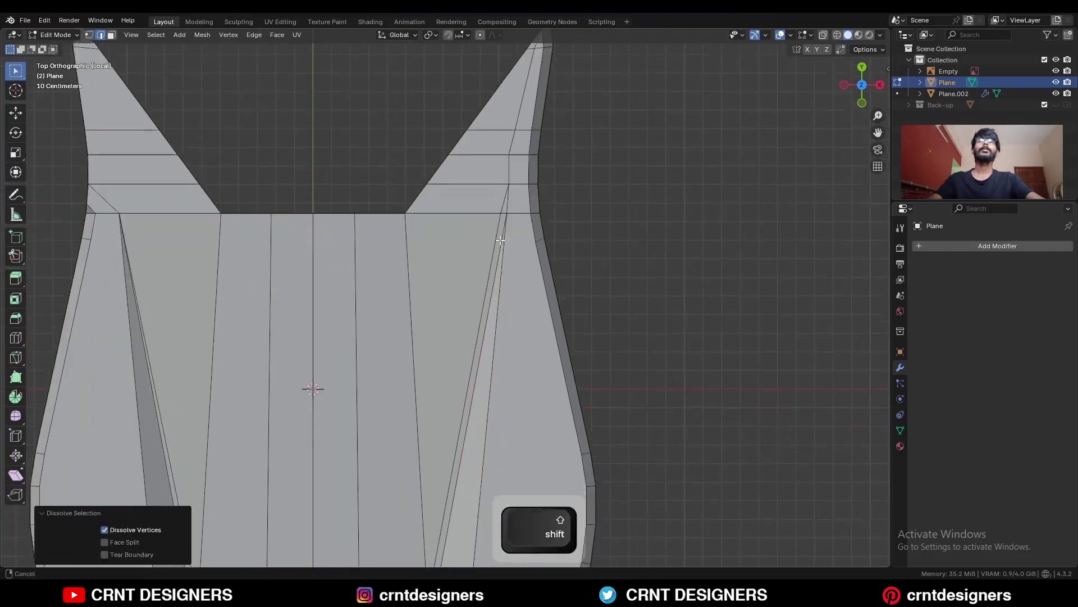
# Step: Bevel the recess's outer rim on the +X half with 2 segments and profile 1, and dissolve the bevel's inner edge loop
pyautogui.scroll(1, 500, 173)
pyautogui.keyDown('shift'); pyautogui.moveTo(501, 174); pyautogui.dragTo(507, 115, button='middle'); pyautogui.keyUp('shift')
pyautogui.scroll(-3, 492, 246)
pyautogui.keyDown('shift'); pyautogui.moveTo(492, 247); pyautogui.dragTo(510, 191, button='middle'); pyautogui.keyUp('shift')
pyautogui.press('2')
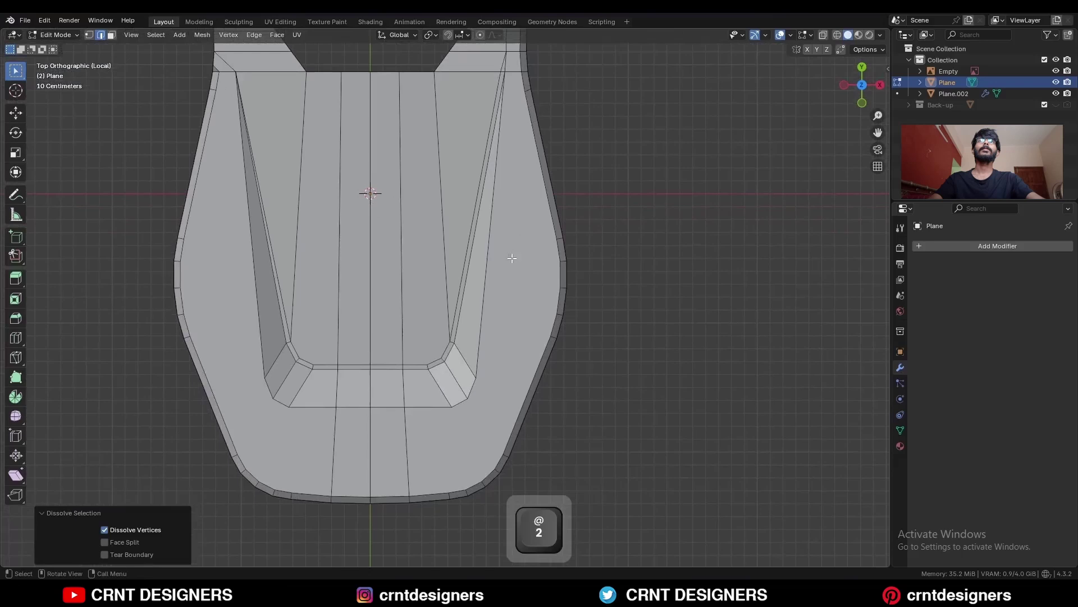
pyautogui.keyDown('alt'); pyautogui.click(492, 286); pyautogui.keyUp('alt')
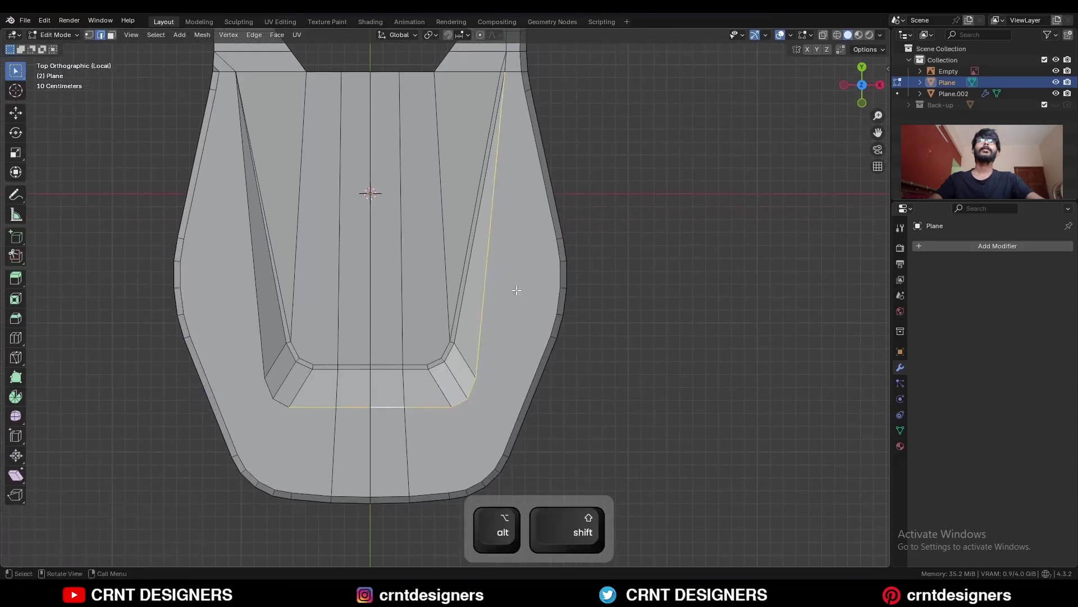
pyautogui.keyDown('shift'); pyautogui.moveTo(517, 290); pyautogui.dragTo(503, 343, button='middle'); pyautogui.keyUp('shift')
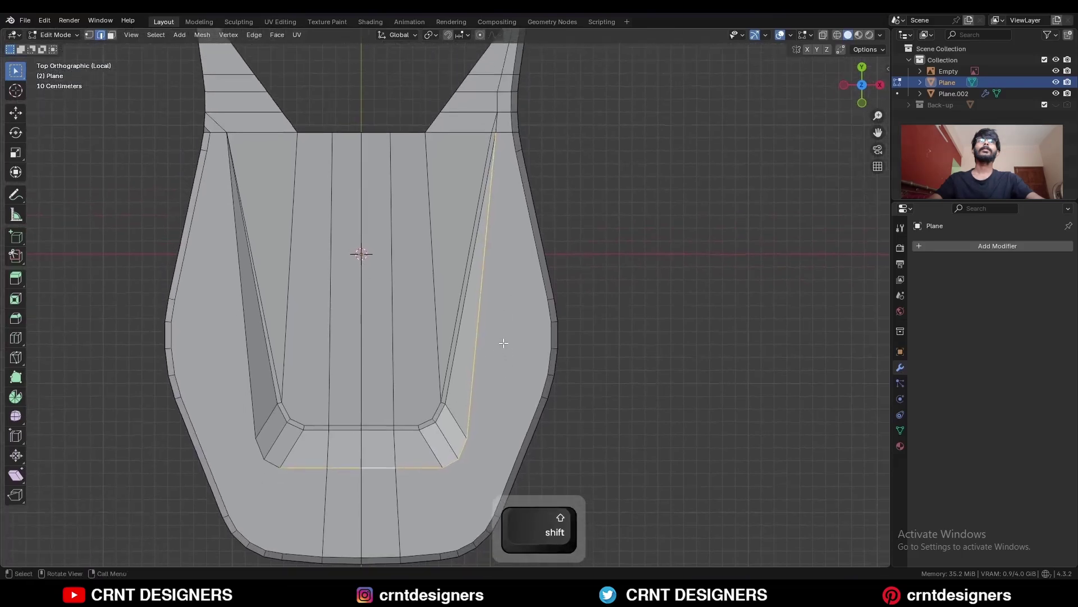
pyautogui.hotkey('ctrl', 'b')
pyautogui.press('shift')
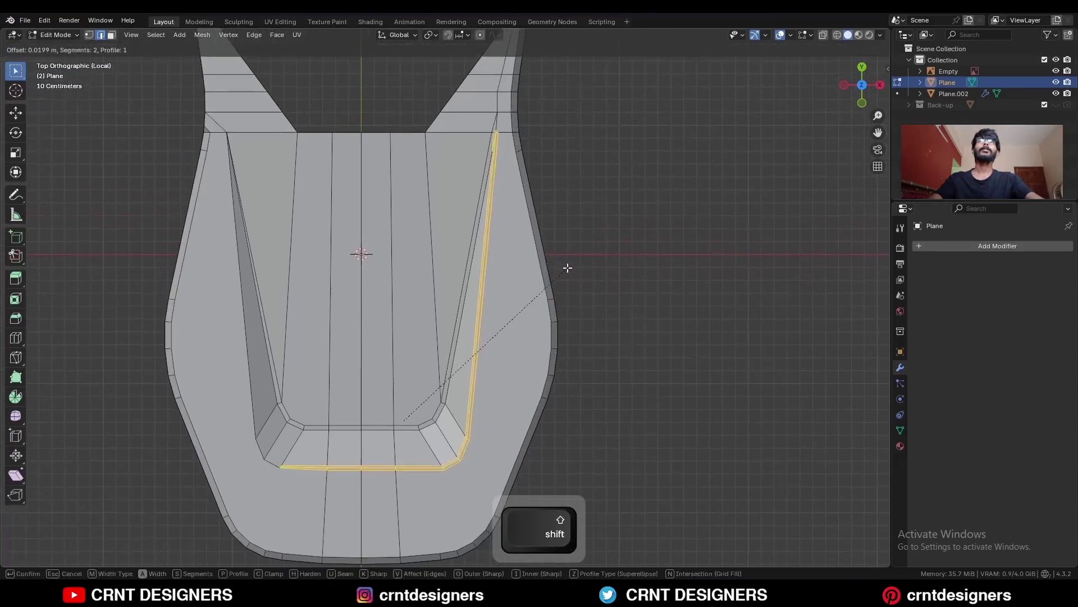
pyautogui.click(674, 284)
pyautogui.hotkey('ctrl', 'x')
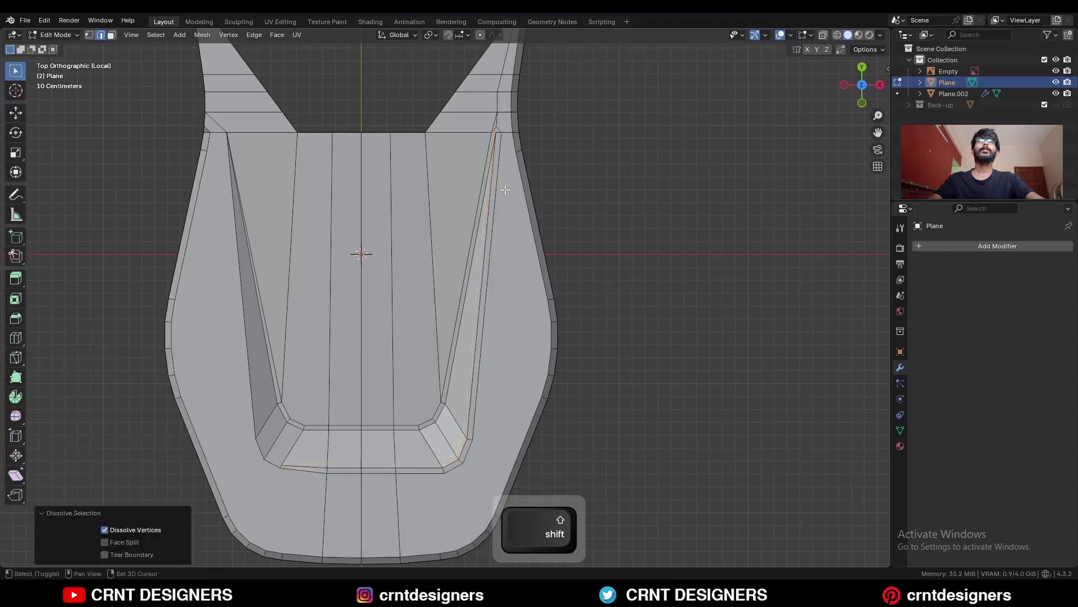
# Step: Merge the stray vertex at the recess's +X tip using At Last and knife an edge from the outer support loop to the vertex above
pyautogui.scroll(5, 505, 190)
pyautogui.press('1')
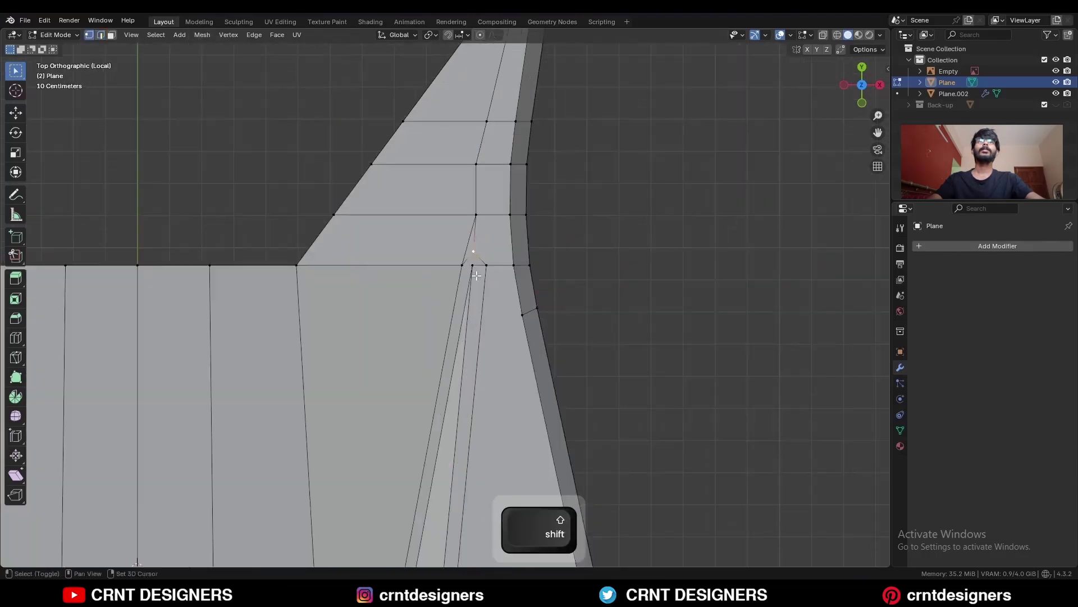
pyautogui.press('m')
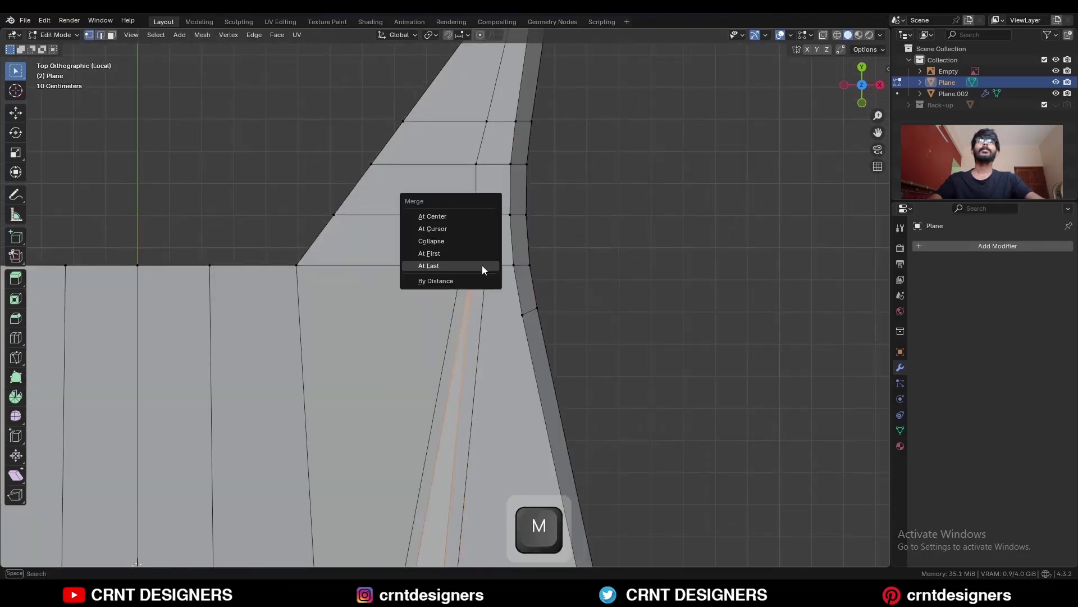
pyautogui.click(482, 266)
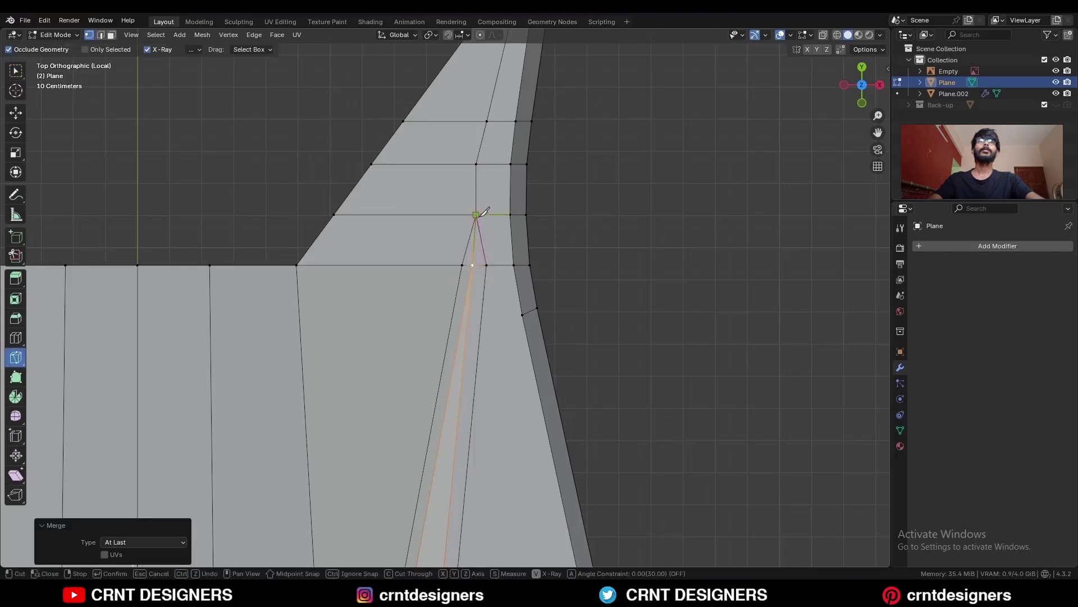
pyautogui.press('space')
pyautogui.scroll(-1, 498, 251)
pyautogui.press('c')
# Step: Symmetrize the main panel's updated mesh from +X to -X
pyautogui.click(515, 230)
pyautogui.moveTo(515, 230); pyautogui.dragTo(540, 57, button='middle')
pyautogui.press('Tab')
pyautogui.scroll(-4, 516, 262)
pyautogui.press('Tab')
pyautogui.moveTo(543, 294); pyautogui.dragTo(519, 295, button='middle')
pyautogui.press('a')
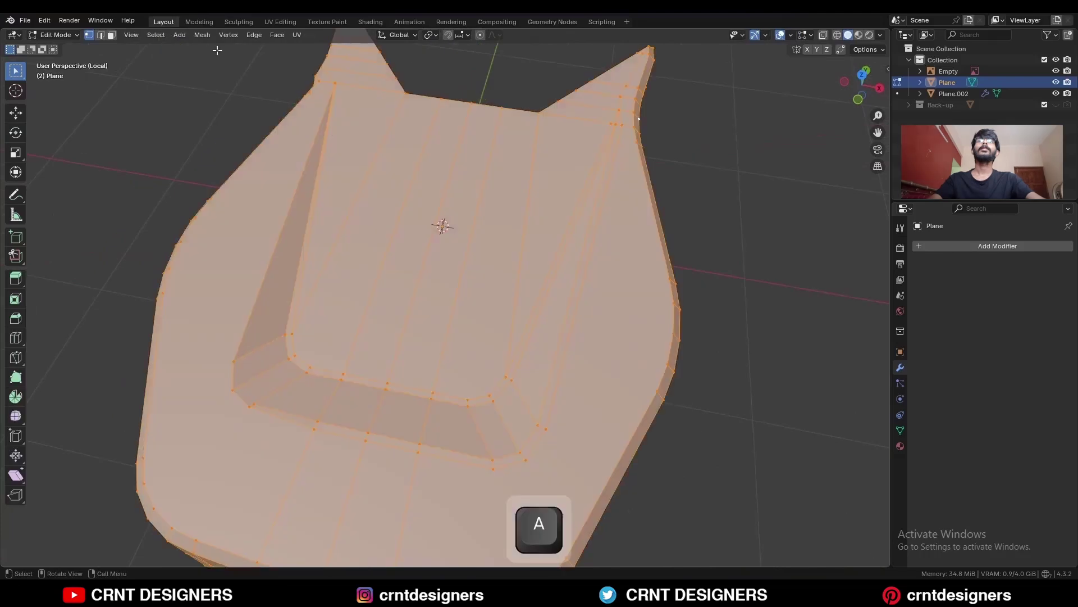
pyautogui.click(202, 35)
pyautogui.click(217, 197)
# Step: Bevel the vertical edge at the notch's +X inner corner with 2 segments and profile 1, and switch to vertex selection
pyautogui.press('2')
pyautogui.click(456, 101)
pyautogui.keyDown('alt'); pyautogui.moveTo(457, 112); pyautogui.dragTo(479, 251, button='middle'); pyautogui.keyUp('alt')
pyautogui.hotkey('ctrl', 'b')
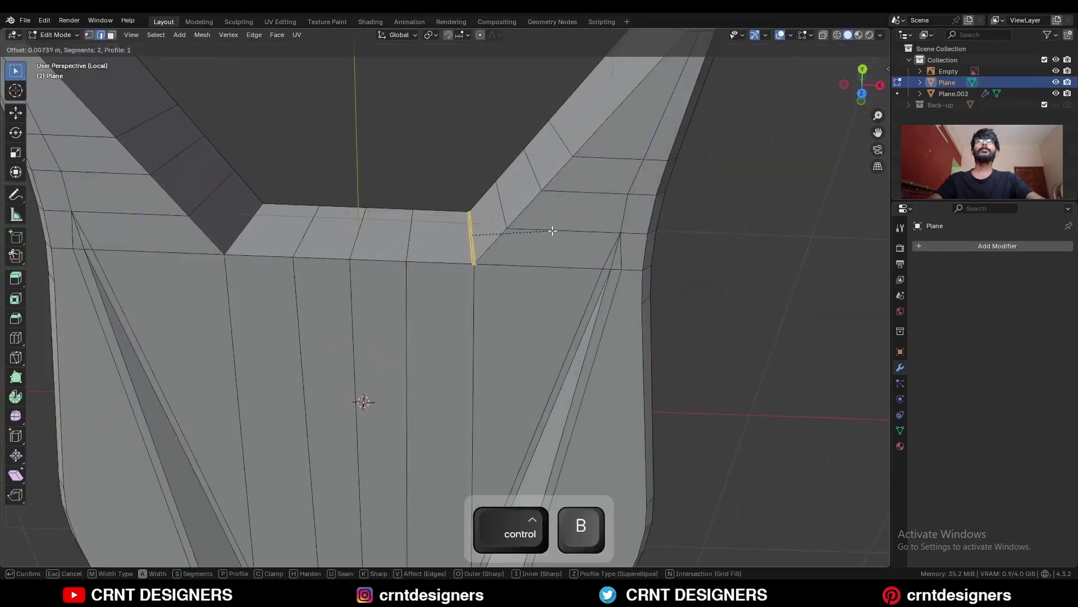
pyautogui.click(567, 236)
pyautogui.moveTo(498, 267); pyautogui.dragTo(460, 196, button='middle')
pyautogui.press('1')
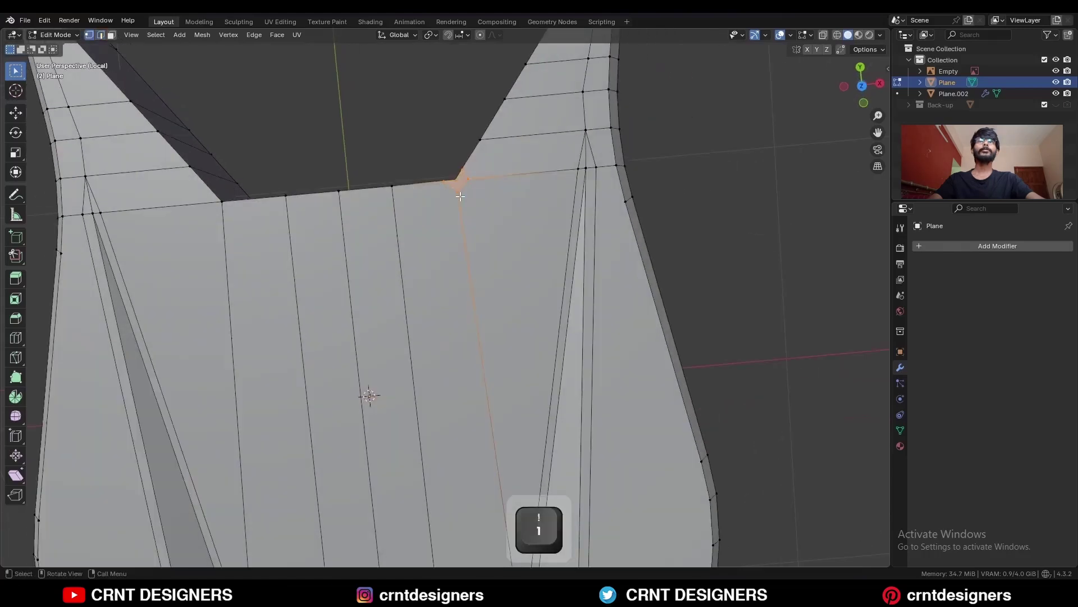
# Step: Merge the bevel's stray vertices at the notch's +X inner corner and dissolve the leftover edge running into the panel
pyautogui.press('m')
pyautogui.click(457, 182)
pyautogui.press('2')
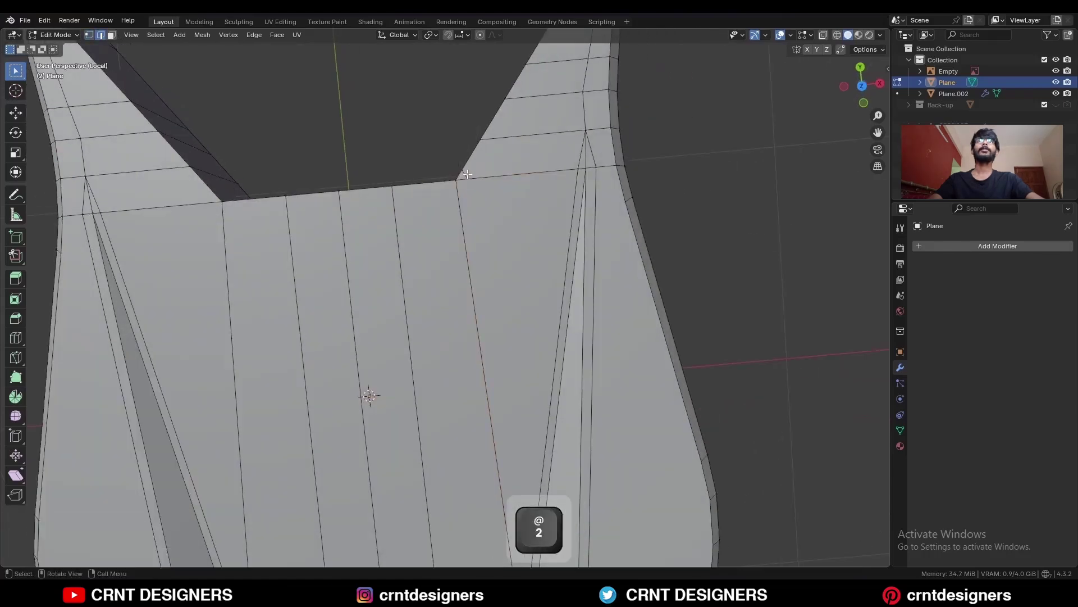
pyautogui.hotkey('ctrl', 'x')
# Step: Knife an edge from the bevelled notch corner to the nearest vertex on the recess's inner rim
pyautogui.scroll(-2, 488, 176)
pyautogui.moveTo(488, 176); pyautogui.dragTo(402, 197, button='middle')
pyautogui.press('1')
pyautogui.click(15, 357)
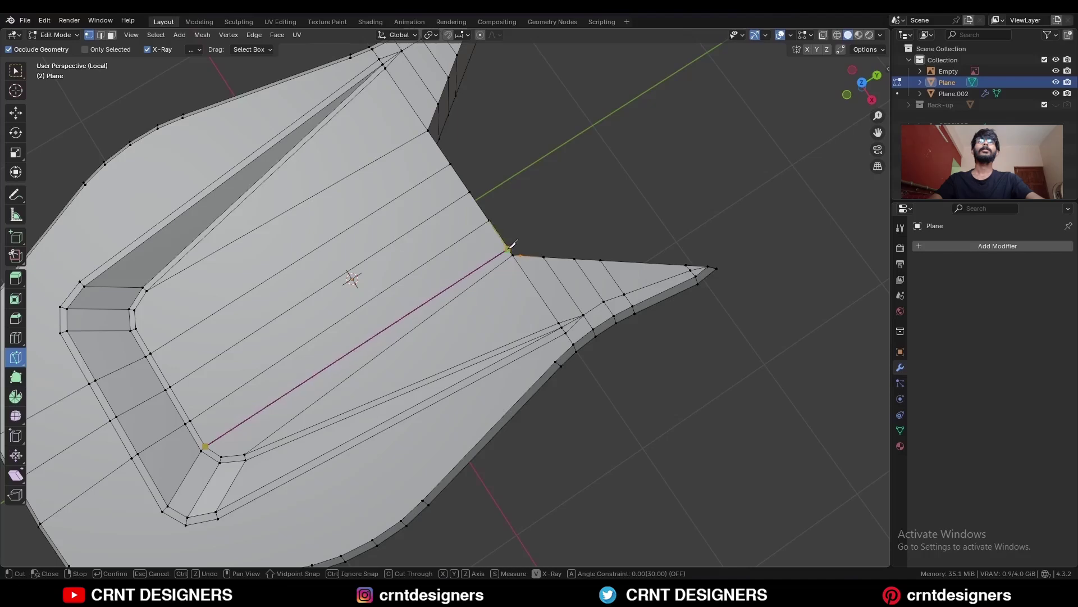
pyautogui.press('space')
pyautogui.moveTo(502, 264); pyautogui.dragTo(466, 406, button='middle')
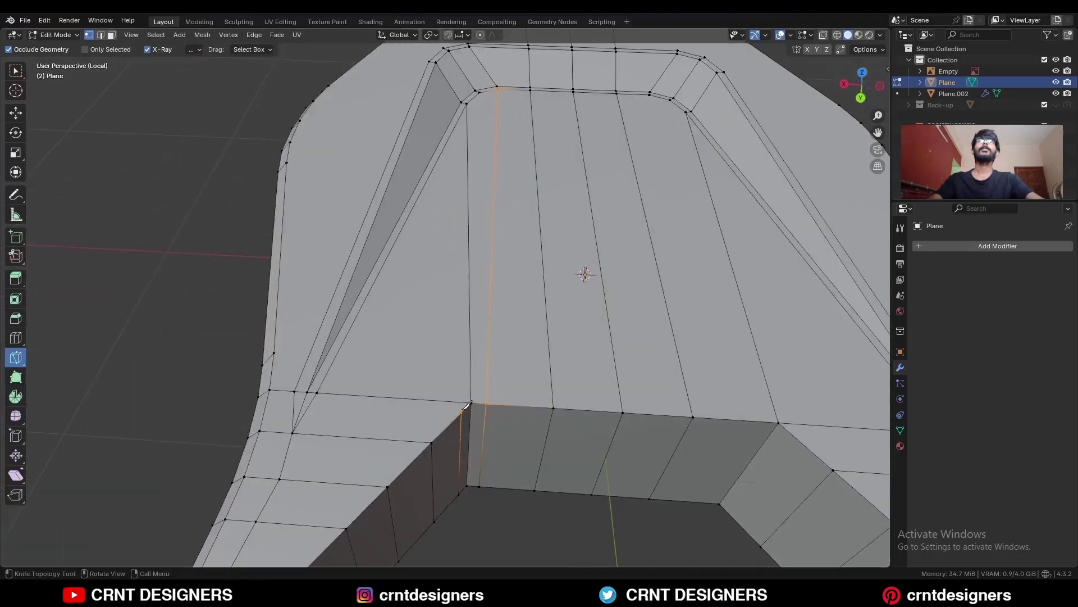
# Step: Knife an edge from the +X arm's bevel vertex to the recess tip vertex and dissolve the neighbouring cross edge it replaces
pyautogui.click(293, 433)
pyautogui.press('space')
pyautogui.keyDown('shift'); pyautogui.moveTo(430, 448); pyautogui.dragTo(433, 359, button='middle'); pyautogui.keyUp('shift')
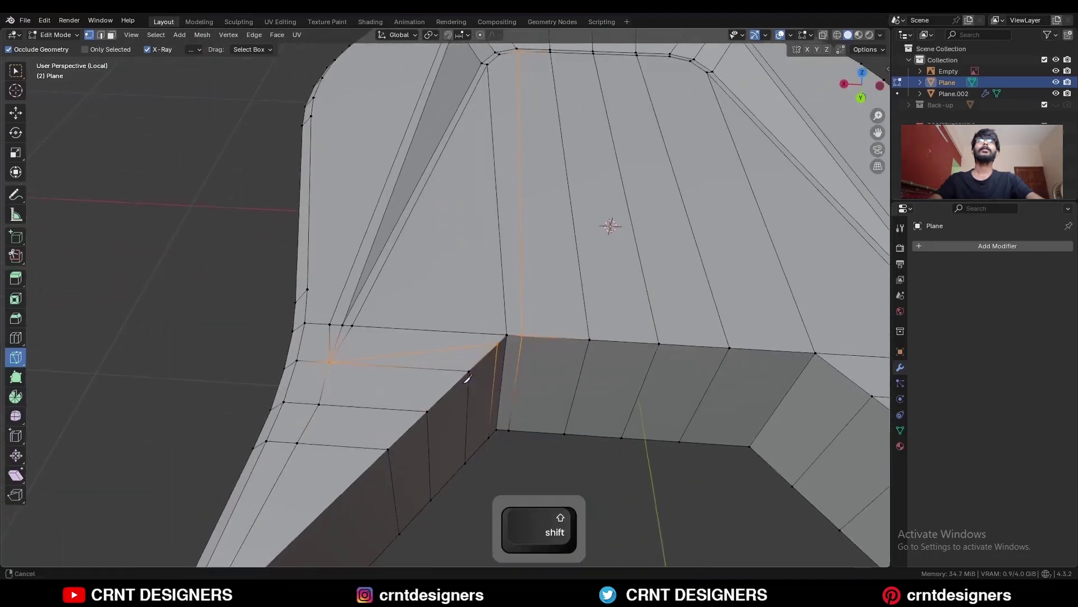
pyautogui.press('c')
pyautogui.hotkey('ctrl', 'x')
# Step: Knife a support edge down the +X arm's top face, close to its inner border, from the tip to the notch corner
pyautogui.scroll(-1, 450, 364)
pyautogui.press('KP_7')
pyautogui.click(15, 358)
pyautogui.press('1')
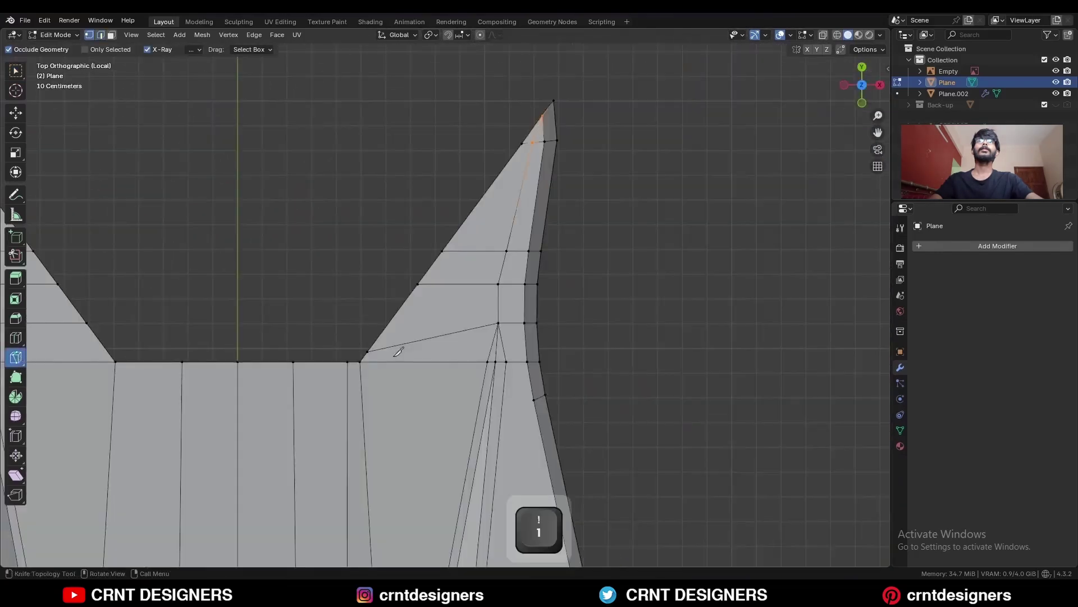
pyautogui.click(574, 87)
pyautogui.press('space')
pyautogui.keyDown('shift'); pyautogui.moveTo(457, 279); pyautogui.dragTo(557, 215, button='middle'); pyautogui.keyUp('shift')
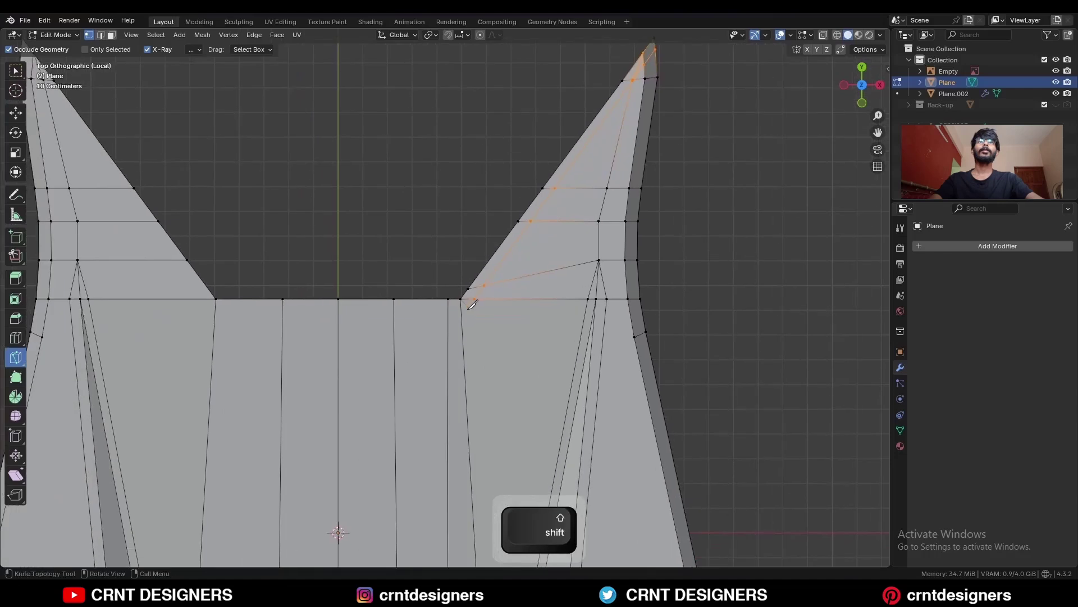
# Step: Knife an X-aligned support edge just below the notch's straight edge, from the new arm cut to the -X corner
pyautogui.click(469, 307)
pyautogui.press('x')
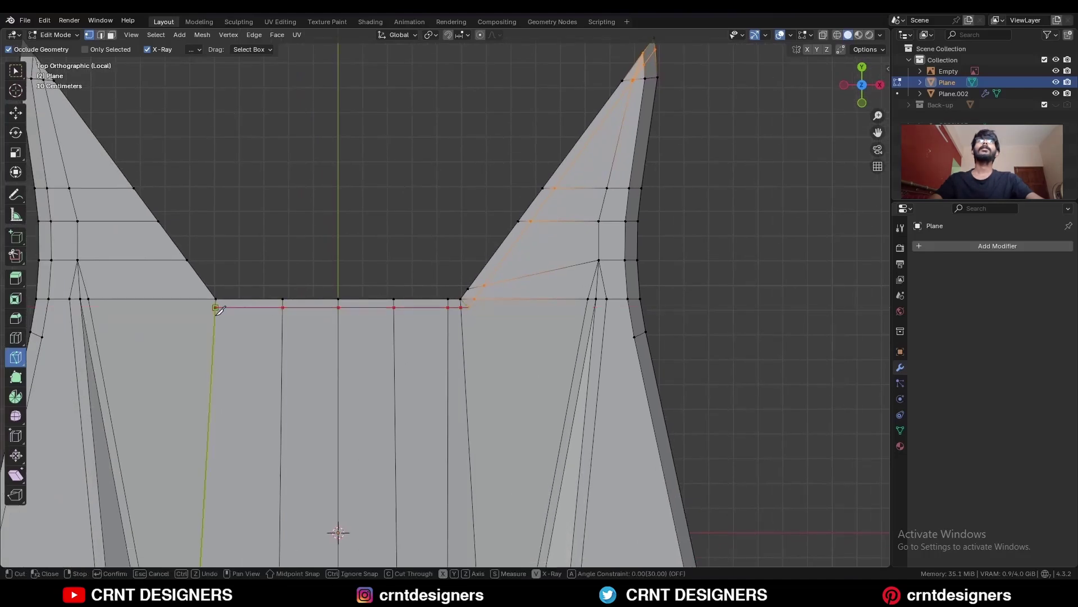
pyautogui.press('Return')
pyautogui.press('w')
# Step: Dissolve the extra edge at the +X arm's tip and knife a vertical support edge down the outer side wall beside it
pyautogui.moveTo(482, 306); pyautogui.dragTo(250, 326, button='middle')
pyautogui.press('2')
pyautogui.hotkey('ctrl', 'x')
pyautogui.press('1')
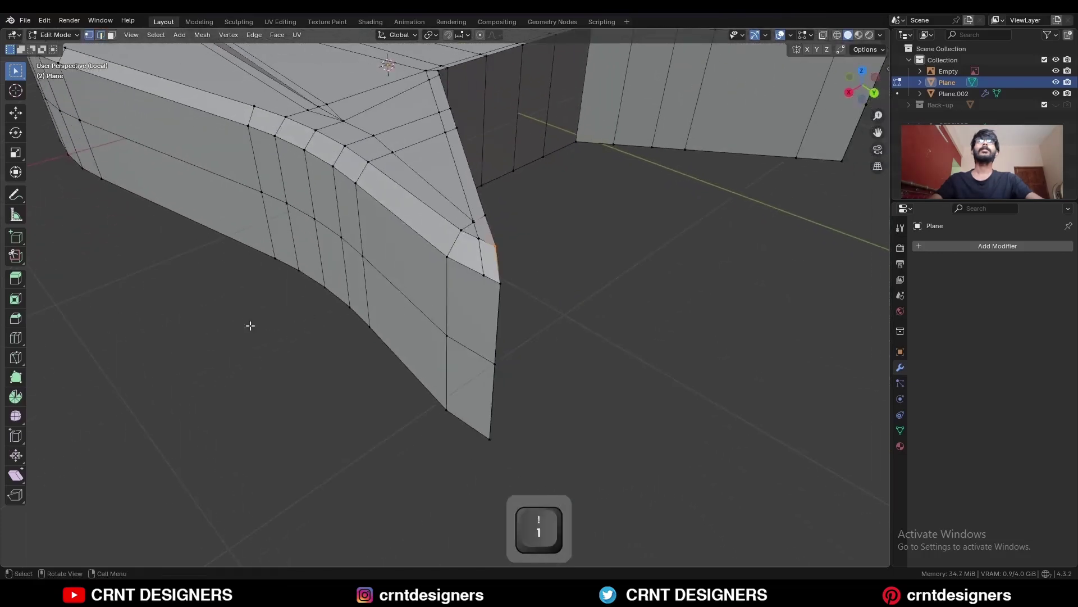
pyautogui.click(20, 362)
pyautogui.click(482, 429)
pyautogui.press('space')
pyautogui.keyDown('shift'); pyautogui.moveTo(491, 337); pyautogui.dragTo(475, 425, button='middle'); pyautogui.keyUp('shift')
pyautogui.scroll(3, 478, 382)
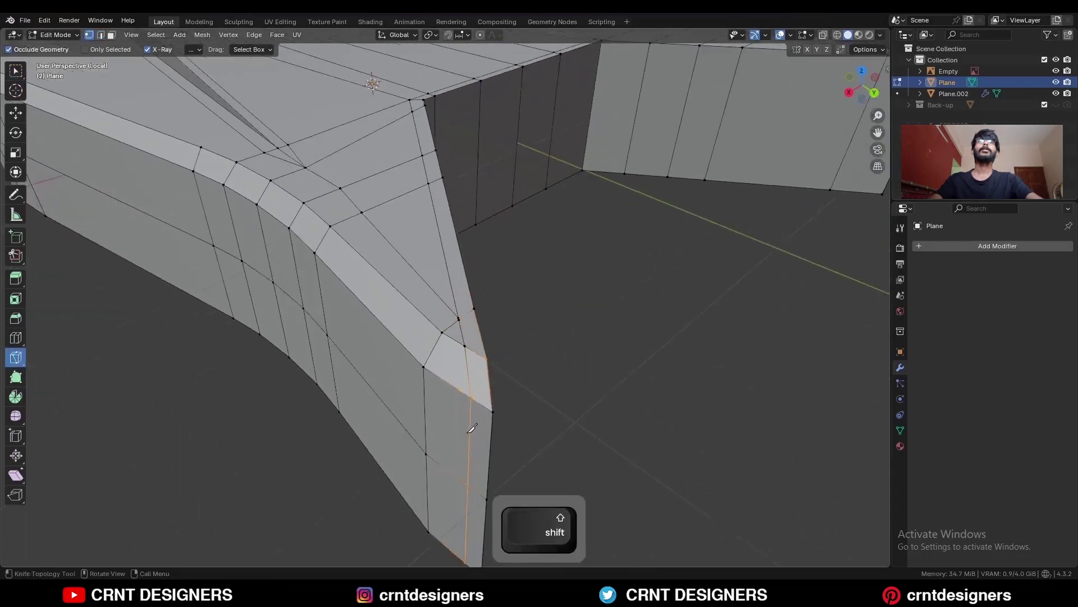
# Step: Merge the stray vertex on the support edge just behind the +X arm's tip with its neighbour
pyautogui.press('w')
pyautogui.press('c')
pyautogui.click(452, 309)
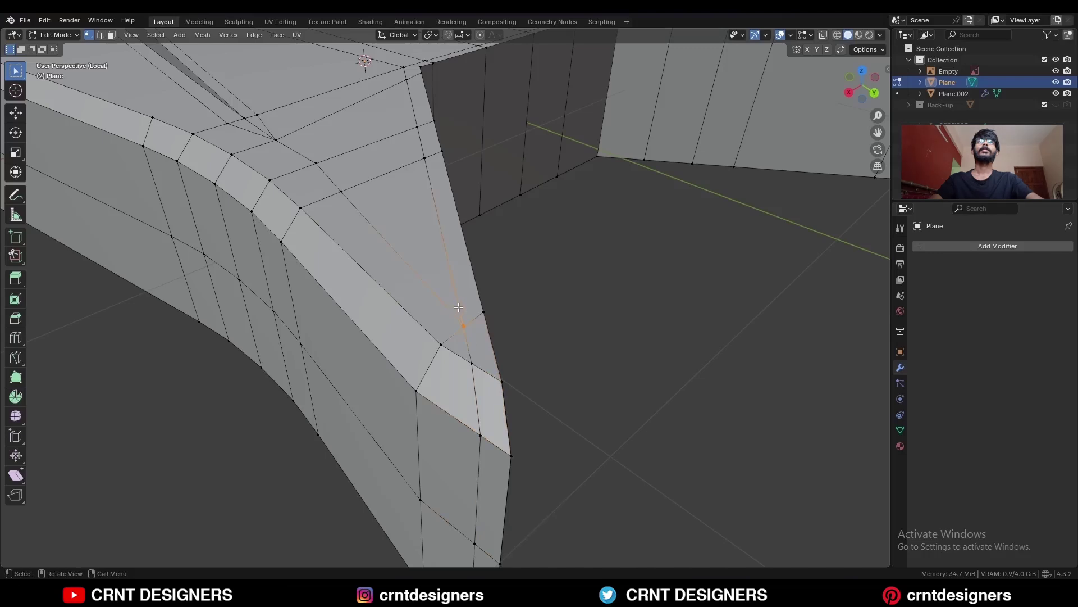
pyautogui.press('m')
pyautogui.click(458, 308)
# Step: Try to knife a Z-aligned edge down the inner wall face at the +X arm's tip
pyautogui.moveTo(458, 308); pyautogui.dragTo(50, 325, button='middle')
pyautogui.press('2')
pyautogui.press('1')
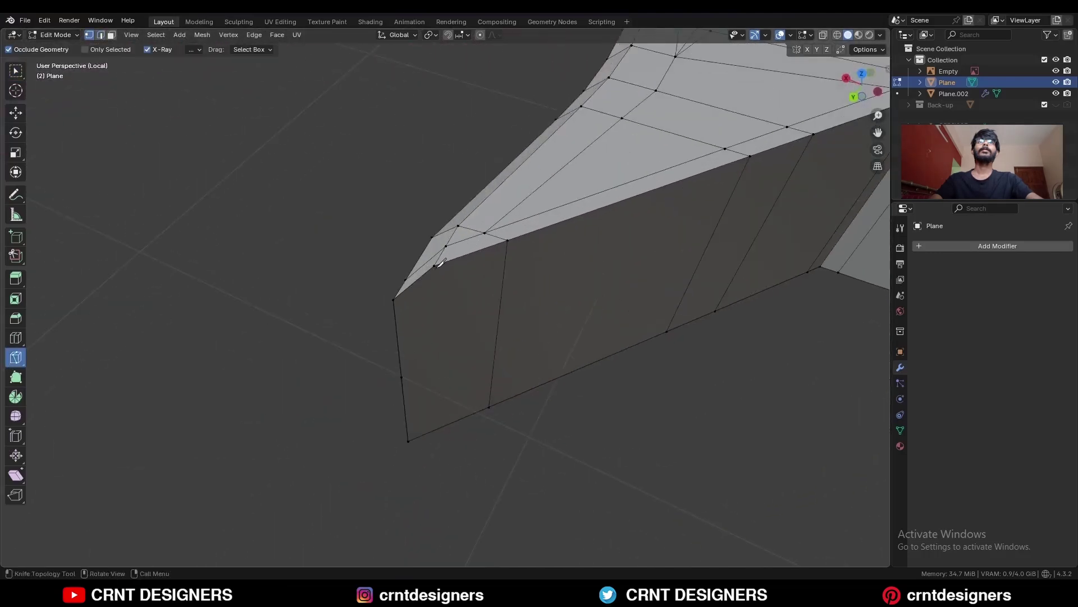
pyautogui.click(435, 265)
pyautogui.press('z')
pyautogui.click(441, 496)
pyautogui.press('space')
# Step: Delete the inner wall face at the +X arm's tip
pyautogui.moveTo(469, 467); pyautogui.dragTo(492, 407, button='middle')
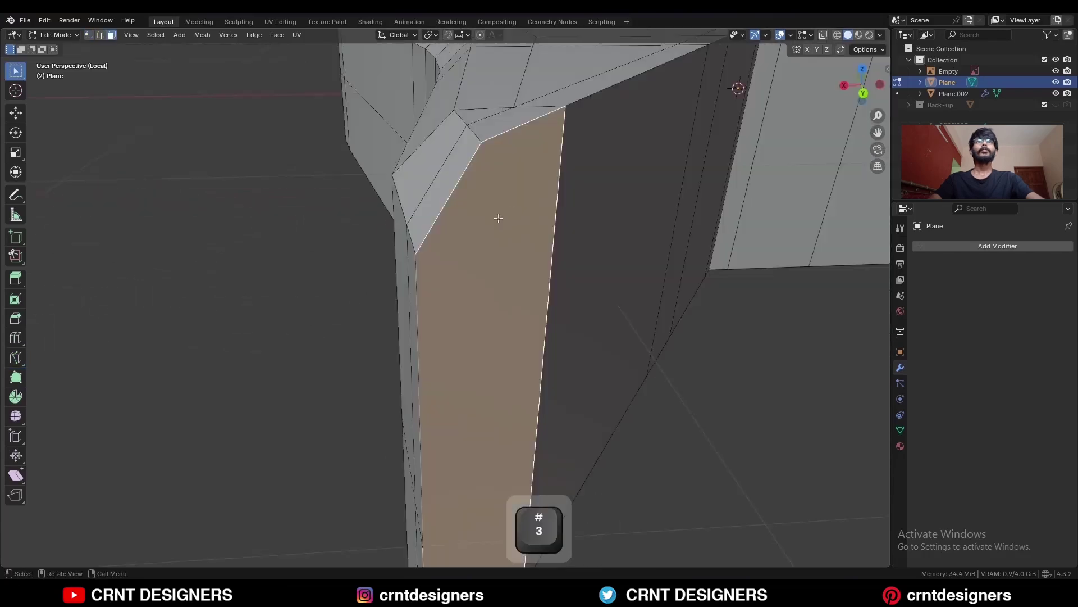
pyautogui.press('x')
pyautogui.click(538, 224)
# Step: Bevel the edge loops along the panel's outer rim with 2 segments and profile 1
pyautogui.moveTo(538, 224); pyautogui.dragTo(446, 223, button='middle')
pyautogui.press('2')
pyautogui.keyDown('alt'); pyautogui.keyDown('shift'); pyautogui.click(445, 223); pyautogui.keyUp('shift'); pyautogui.keyUp('alt')
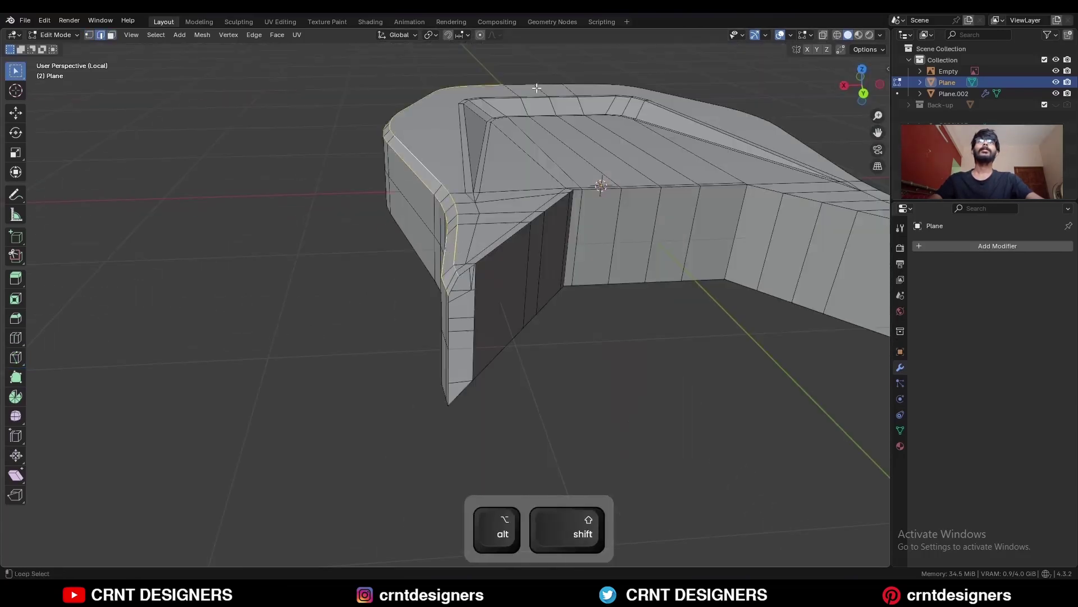
pyautogui.scroll(5, 481, 263)
pyautogui.hotkey('ctrl', 'b')
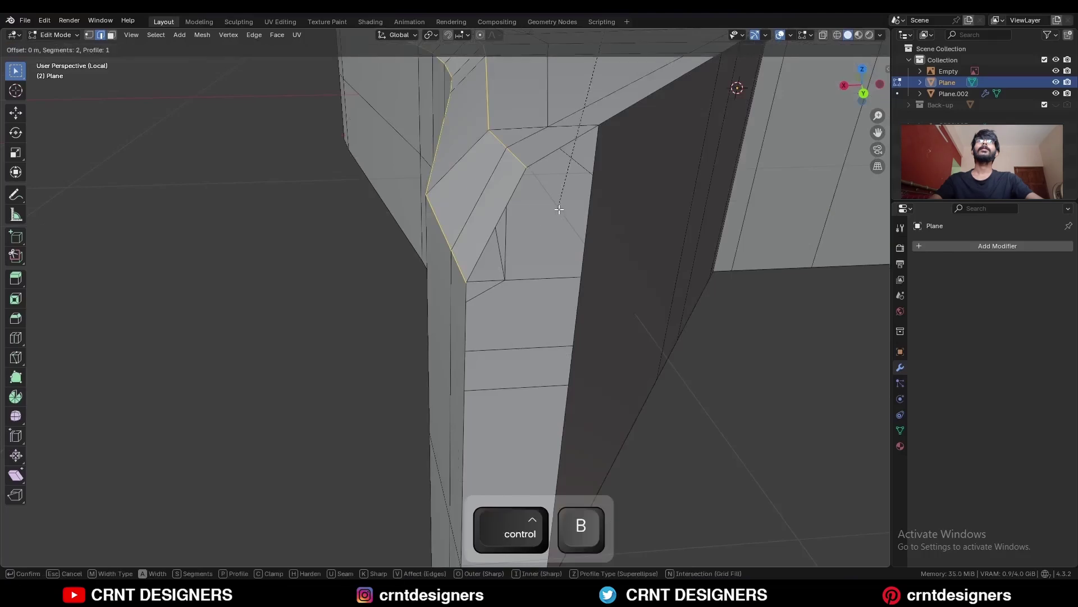
pyautogui.click(552, 224)
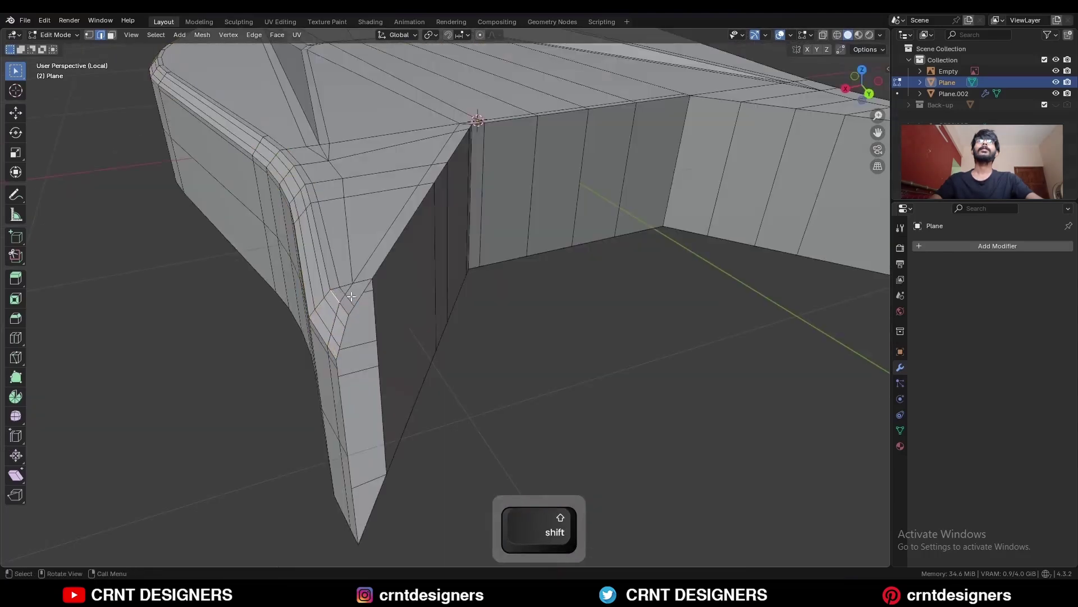
# Step: Select the open boundary at the +X arm's tip and fill it with a face
pyautogui.keyDown('alt'); pyautogui.click(359, 297); pyautogui.keyUp('alt')
pyautogui.keyDown('shift'); pyautogui.moveTo(358, 297); pyautogui.dragTo(353, 275, button='middle'); pyautogui.keyUp('shift')
pyautogui.press('f')
pyautogui.keyDown('shift'); pyautogui.moveTo(354, 275); pyautogui.dragTo(402, 268, button='middle'); pyautogui.keyUp('shift')
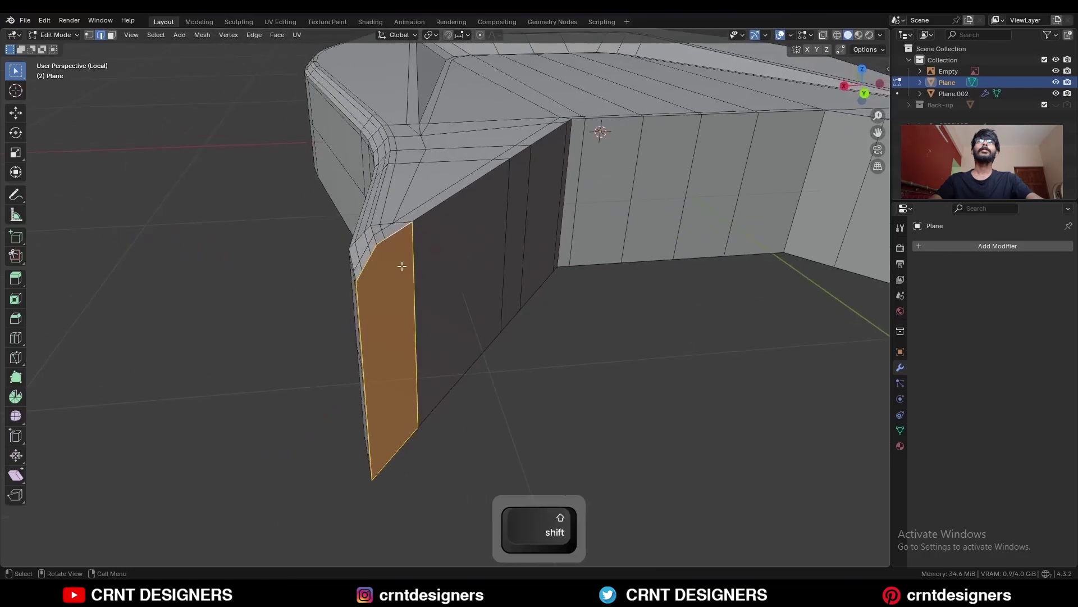
# Step: Select all inner wall faces around the notch and inset them by about 0.02 m
pyautogui.click(413, 268)
pyautogui.scroll(-6, 459, 292)
pyautogui.press('3')
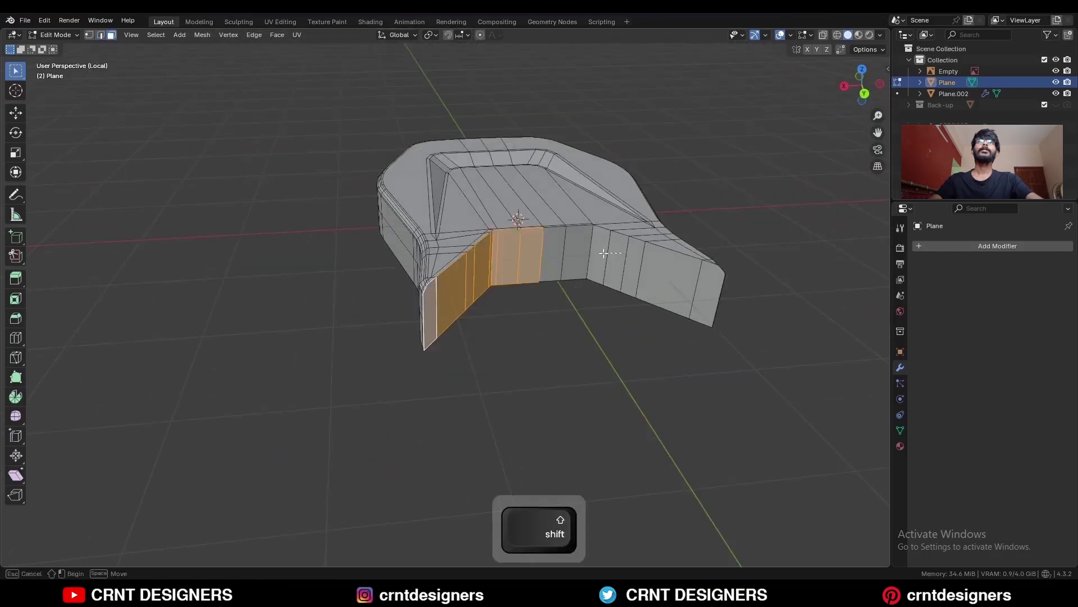
pyautogui.keyDown('shift'); pyautogui.click(603, 253); pyautogui.keyUp('shift')
pyautogui.scroll(3, 596, 247)
pyautogui.press('1')
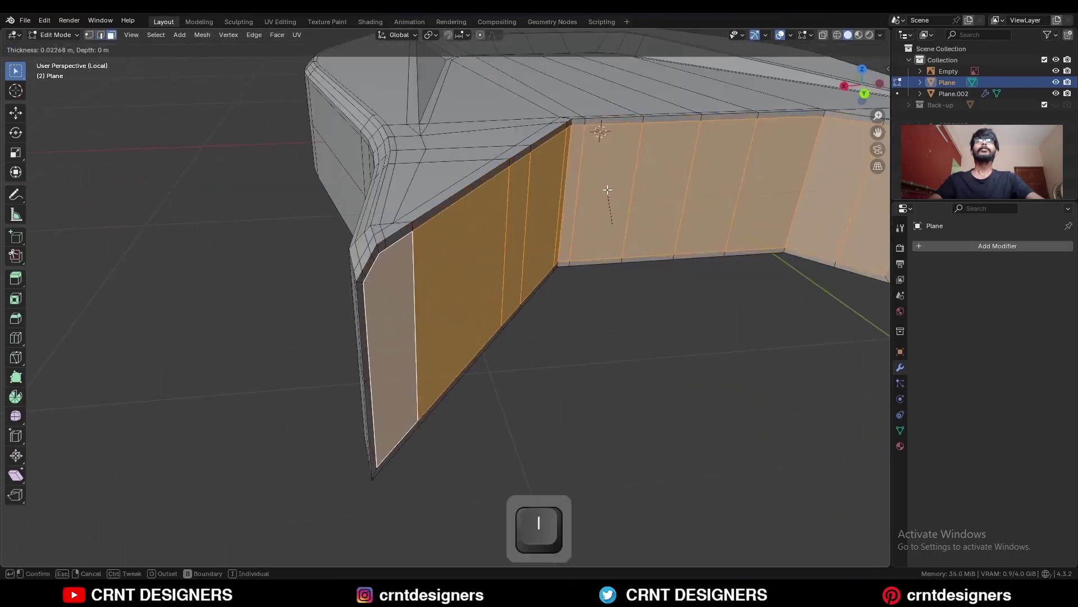
# Step: Merge the two pairs of close inset vertices at the +X arm tip's upper corners using At Center
pyautogui.scroll(3, 368, 243)
pyautogui.moveTo(342, 220); pyautogui.dragTo(342, 221)
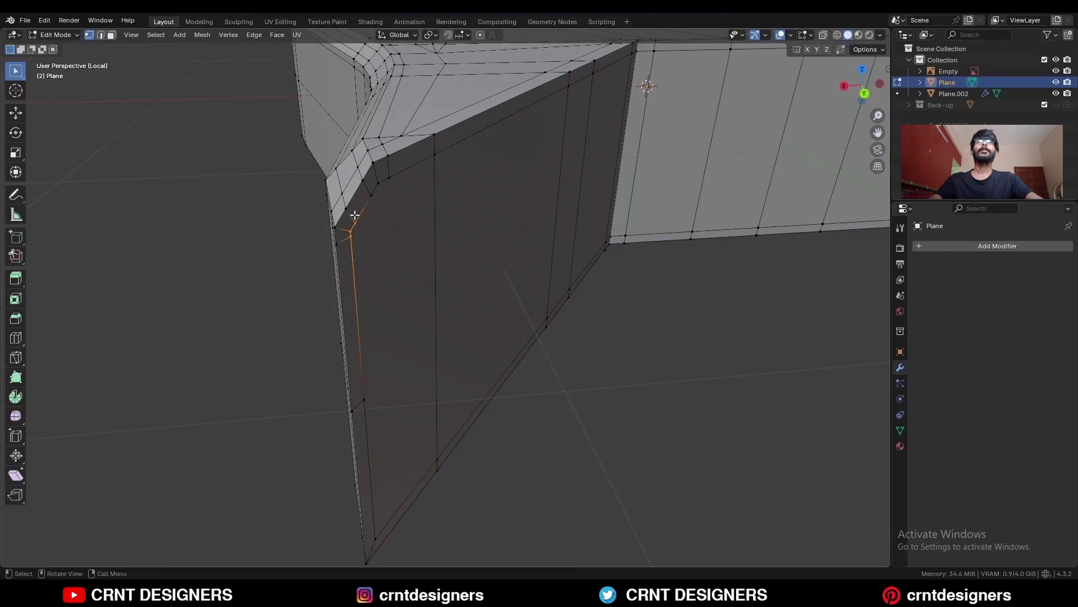
pyautogui.press('m')
pyautogui.click(348, 177)
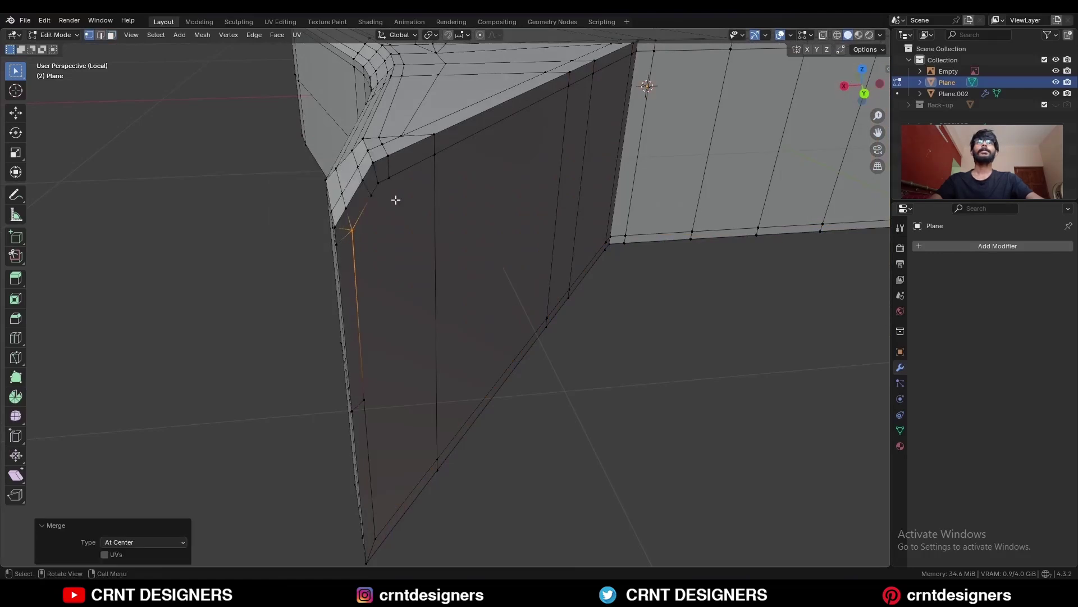
pyautogui.click(374, 175)
pyautogui.press('m')
pyautogui.click(380, 174)
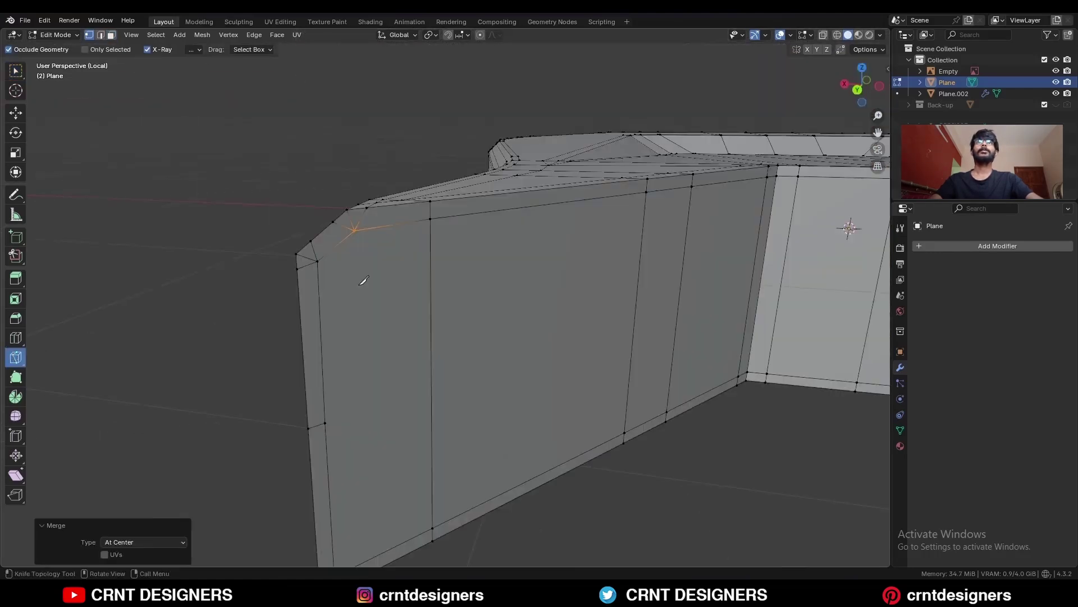
# Step: Knife a Z-aligned edge from the upper merged inset vertex down to the wall's bottom border
pyautogui.click(354, 229)
pyautogui.scroll(-3, 359, 278)
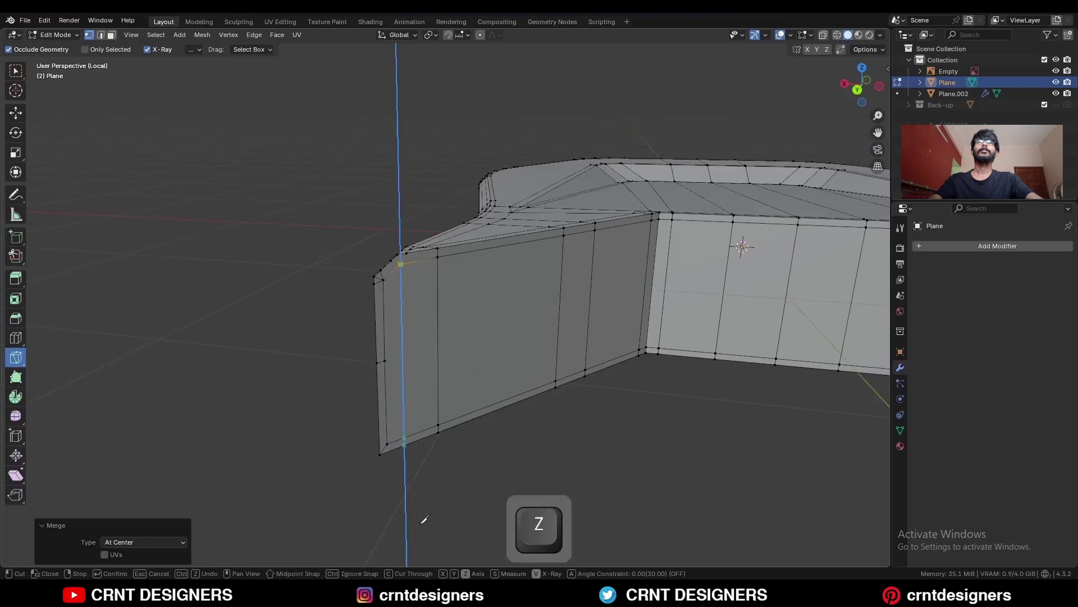
pyautogui.click(421, 523)
pyautogui.press('space')
# Step: Knife a short Z-aligned edge from the inset's bottom corner at the +X arm's tip down to the border
pyautogui.keyDown('shift'); pyautogui.moveTo(394, 443); pyautogui.dragTo(402, 403, button='middle'); pyautogui.keyUp('shift')
pyautogui.scroll(3, 402, 427)
pyautogui.click(389, 393)
pyautogui.press('z')
pyautogui.click(392, 456)
pyautogui.press('space')
# Step: Knife an X-aligned edge from the inset's bottom corner to the tip's outer edge and dissolve the corner's diagonal edge
pyautogui.click(403, 390)
pyautogui.press('x')
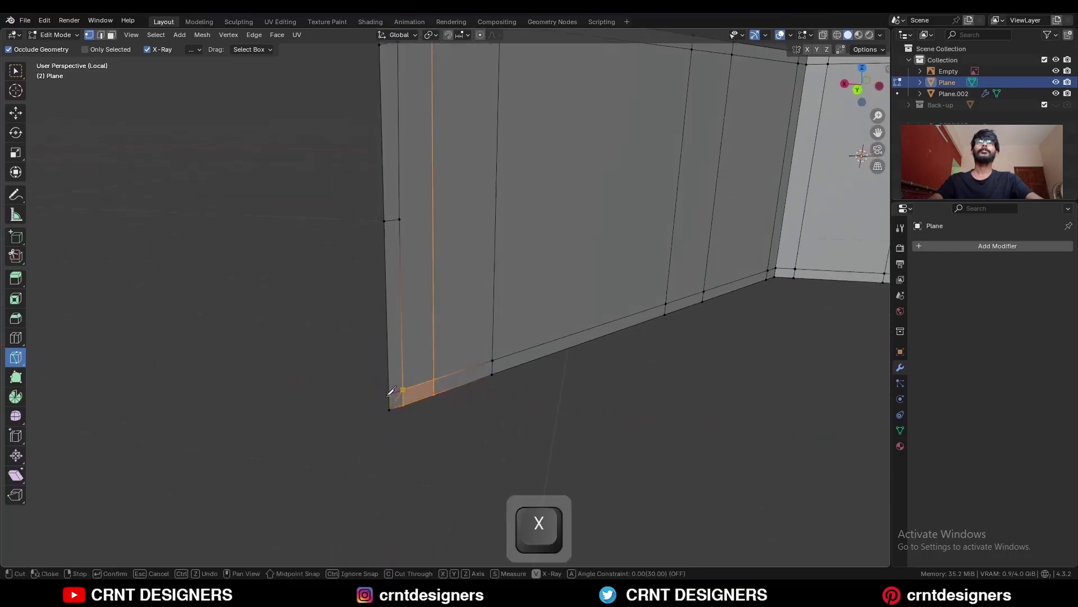
pyautogui.press('space')
pyautogui.press('c')
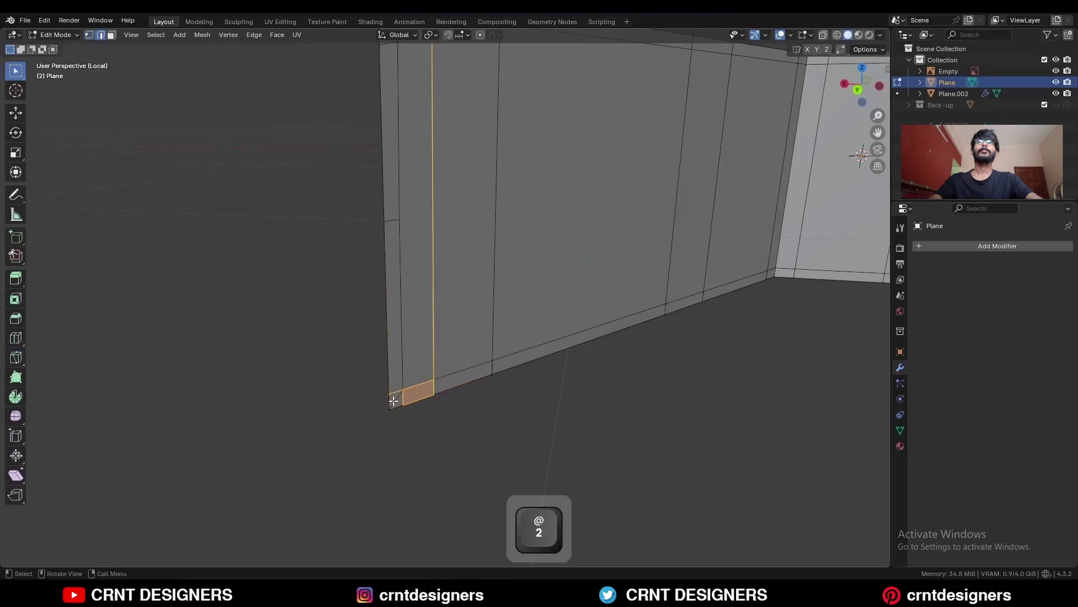
pyautogui.hotkey('ctrl', 'x')
# Step: Dissolve the diagonal edge at the inset's upper outer corner on the +X arm's tip
pyautogui.scroll(-1, 419, 407)
pyautogui.keyDown('shift'); pyautogui.moveTo(424, 281); pyautogui.dragTo(430, 403, button='middle'); pyautogui.keyUp('shift')
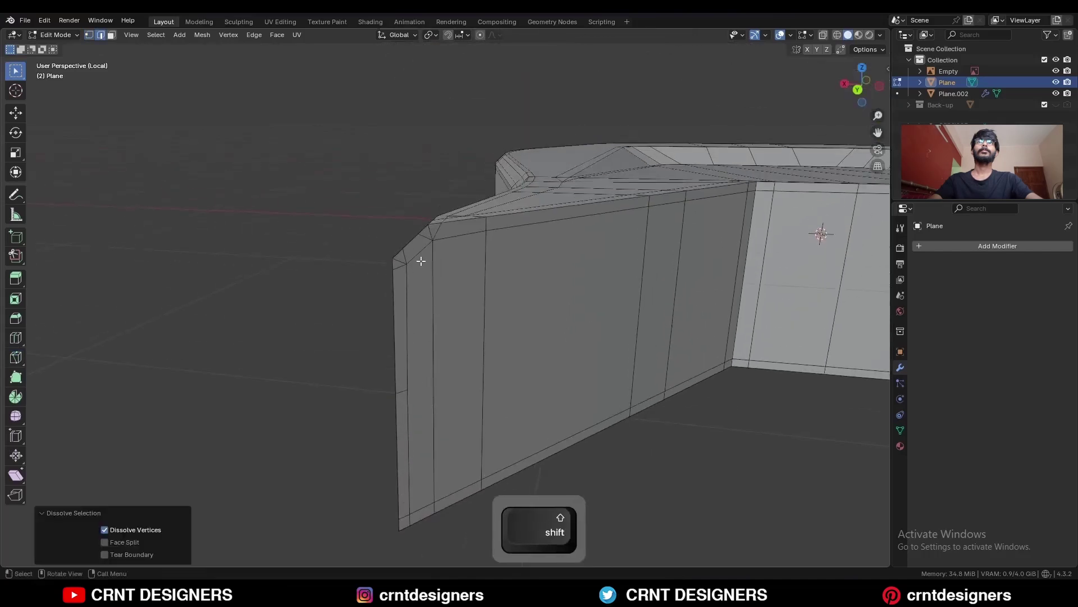
pyautogui.click(402, 261)
pyautogui.hotkey('ctrl', 'x')
pyautogui.scroll(-1, 435, 253)
# Step: Knife a Y-aligned support edge along the panel's +X outer side wall, just above its bottom border
pyautogui.moveTo(436, 253); pyautogui.dragTo(498, 306, button='middle')
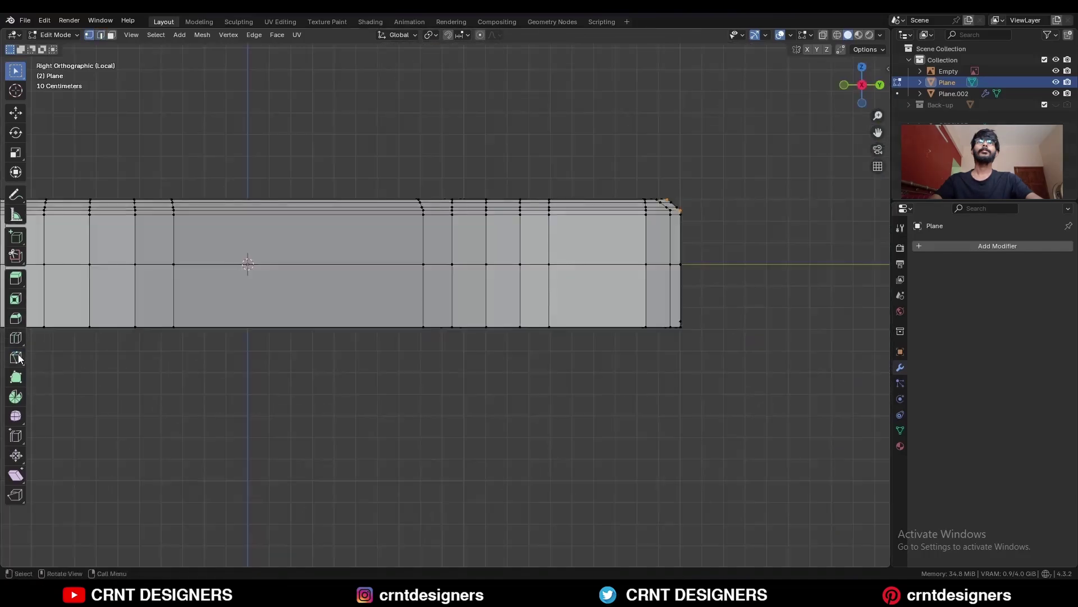
pyautogui.click(681, 320)
pyautogui.press('x')
pyautogui.press('y')
pyautogui.scroll(-6, 423, 314)
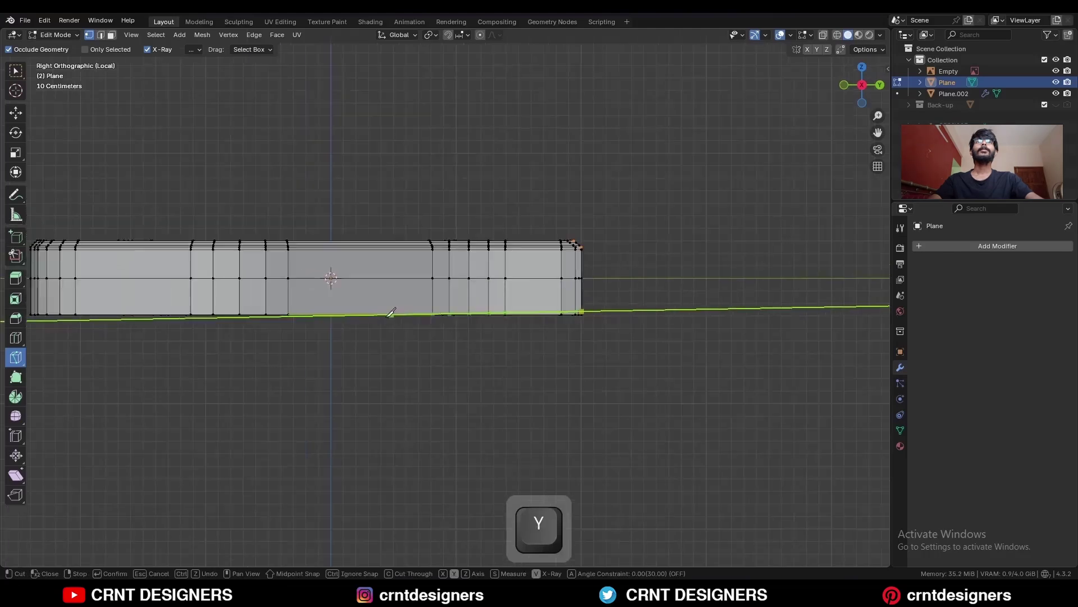
pyautogui.click(130, 291)
pyautogui.press('space')
# Step: Add one centered loop cut around the notch's inner walls and connect its +X end to the adjacent tip vertex
pyautogui.moveTo(303, 322); pyautogui.dragTo(511, 329, button='middle')
pyautogui.scroll(3, 511, 329)
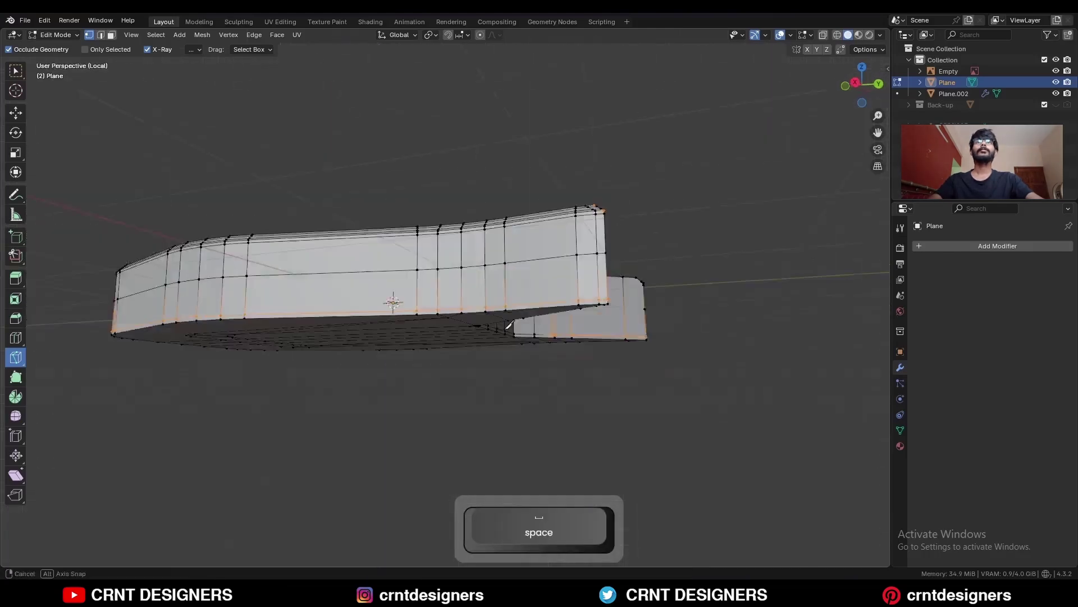
pyautogui.hotkey('ctrl', 'r')
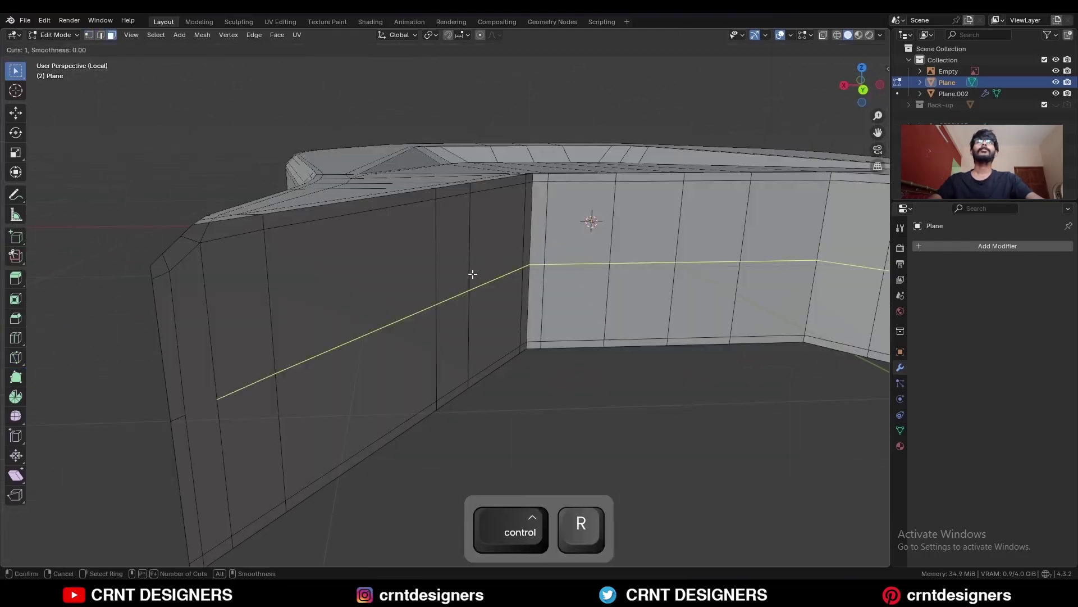
pyautogui.click(467, 277)
pyautogui.rightClick(466, 277)
pyautogui.press('1')
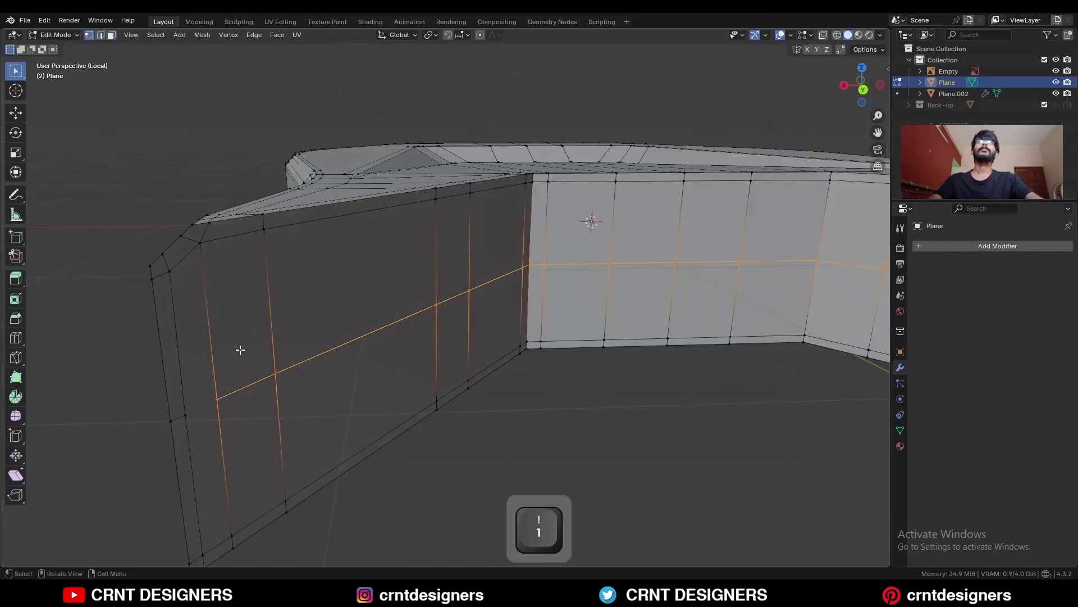
pyautogui.click(240, 382)
pyautogui.click(205, 409)
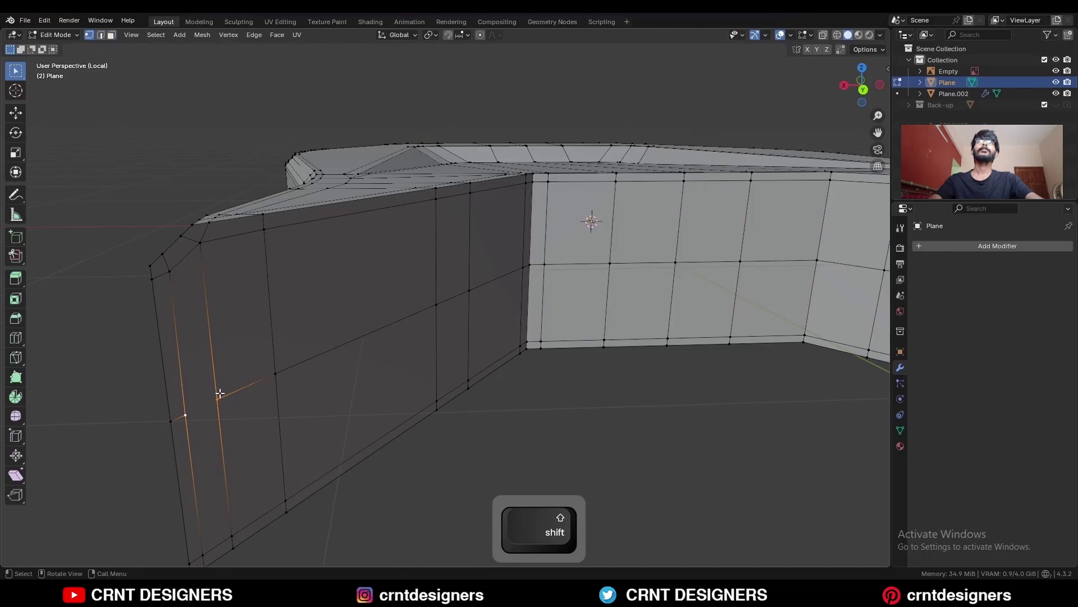
# Step: Symmetrize the whole panel mesh from +X to -X and return to Object Mode
pyautogui.scroll(-3, 247, 355)
pyautogui.press('a')
pyautogui.press('Tab')
# Step: Add a level 2 Subdivision modifier to the main panel and shade it smooth
pyautogui.scroll(4, 530, 188)
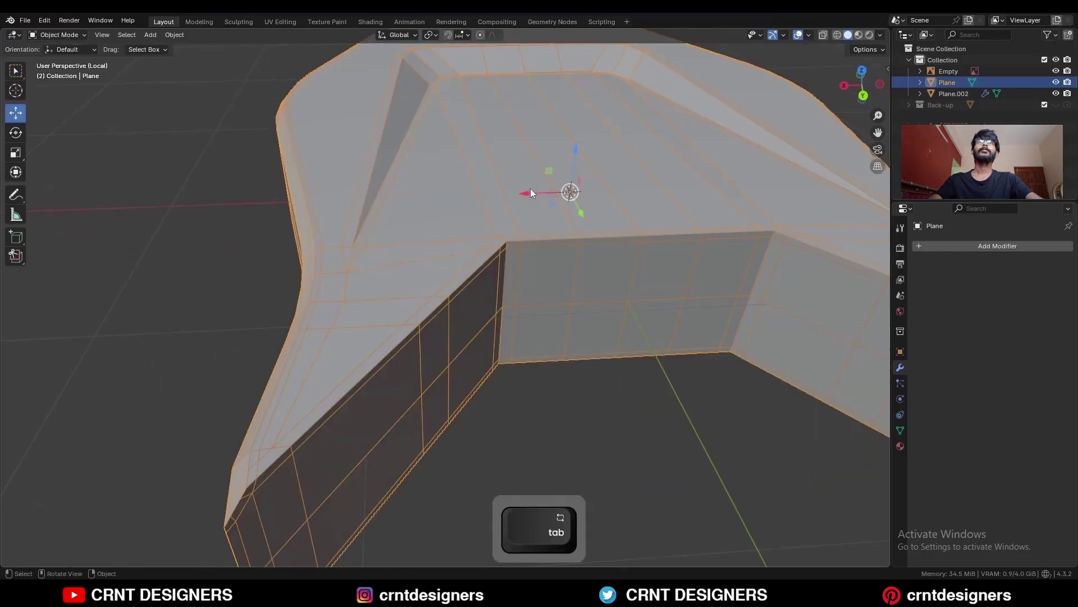
pyautogui.hotkey('ctrl', '2')
pyautogui.moveTo(522, 184); pyautogui.dragTo(516, 221, button='middle')
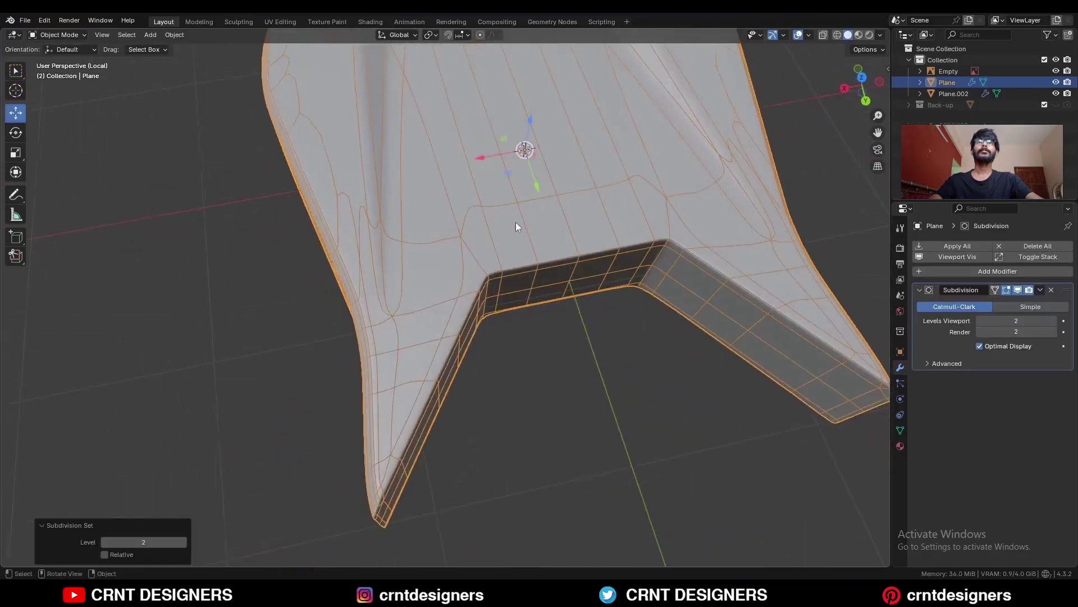
pyautogui.rightClick(473, 126)
pyautogui.click(471, 126)
# Step: Knife support edges from the vertices of the recess's lower +X corner down to the panel's bottom border
pyautogui.moveTo(470, 126); pyautogui.dragTo(682, 257, button='middle')
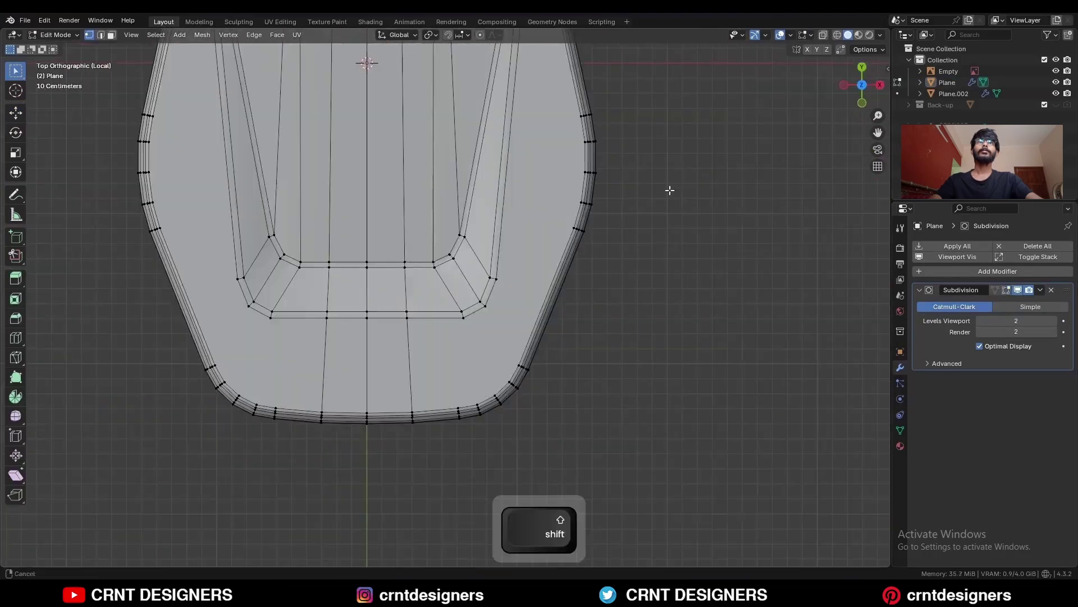
pyautogui.keyDown('shift'); pyautogui.moveTo(669, 191); pyautogui.dragTo(678, 207, button='middle'); pyautogui.keyUp('shift')
pyautogui.keyDown('shift'); pyautogui.moveTo(554, 207); pyautogui.dragTo(573, 219, button='middle'); pyautogui.keyUp('shift')
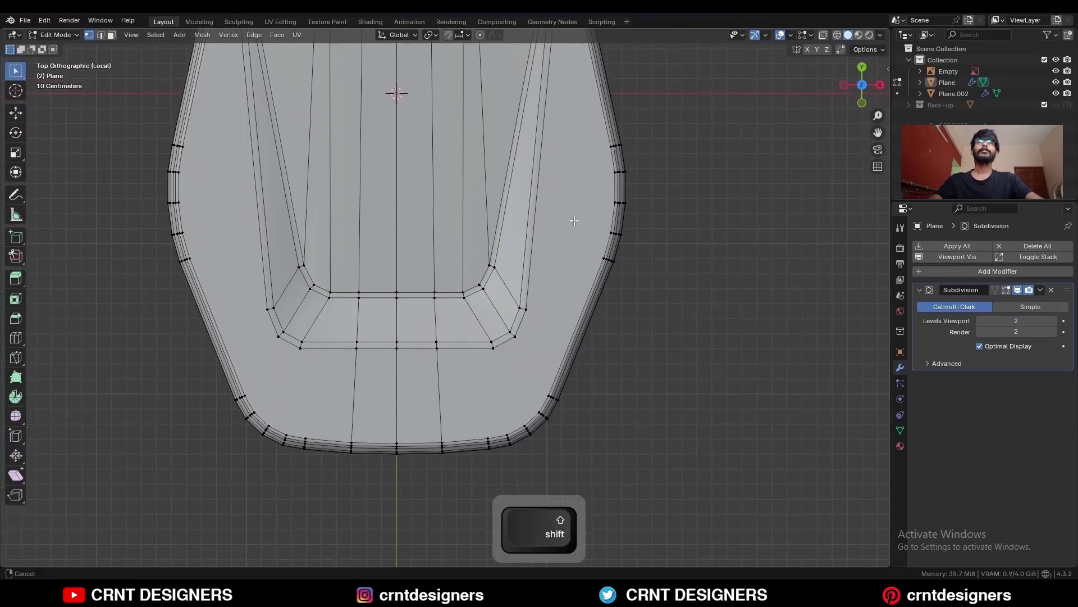
pyautogui.scroll(1, 570, 303)
pyautogui.keyDown('shift'); pyautogui.moveTo(570, 303); pyautogui.dragTo(570, 247, button='middle'); pyautogui.keyUp('shift')
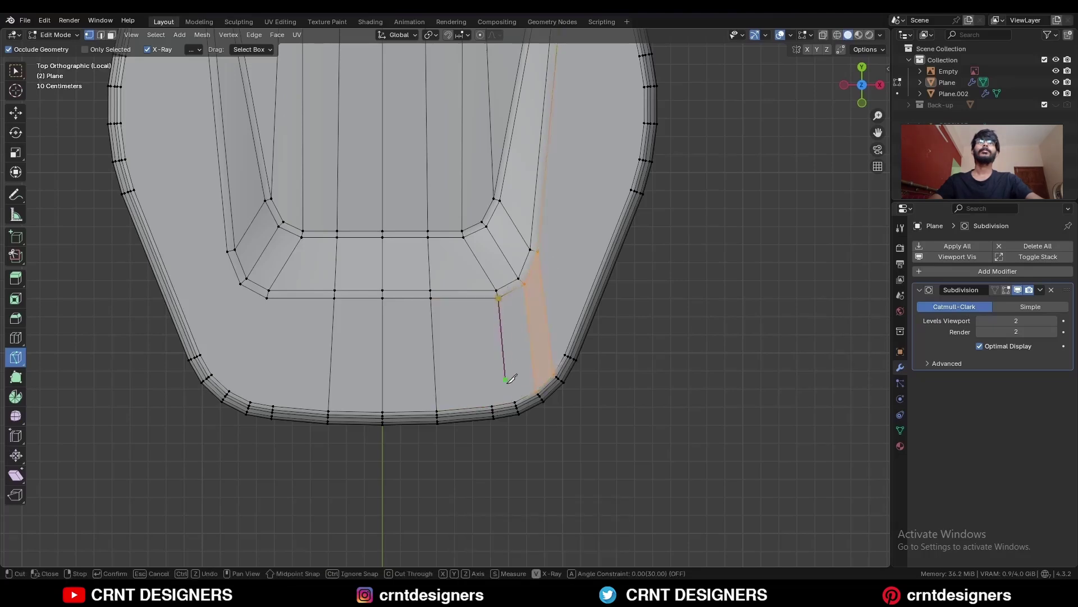
pyautogui.scroll(-3, 473, 332)
pyautogui.keyDown('shift'); pyautogui.moveTo(474, 332); pyautogui.dragTo(478, 298, button='middle'); pyautogui.keyUp('shift')
# Step: Add a centered lengthwise loop cut beside the recess's lower +X corner and knife its end down to the bottom border vertex
pyautogui.hotkey('ctrl', 'r')
pyautogui.click(471, 367)
pyautogui.rightClick(471, 371)
pyautogui.scroll(3, 477, 298)
pyautogui.click(472, 290)
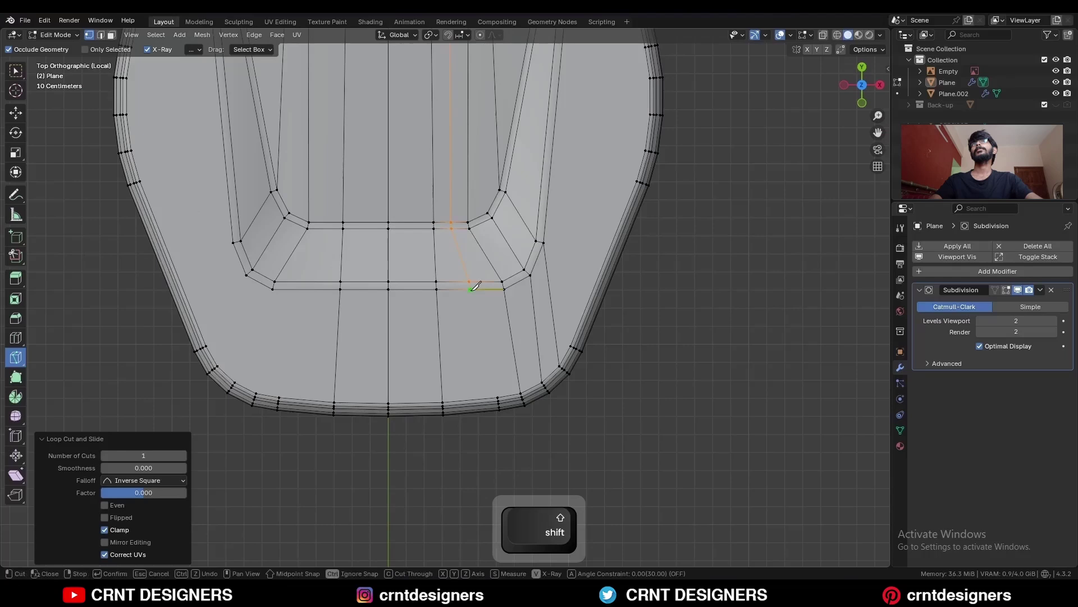
pyautogui.click(498, 397)
pyautogui.press('space')
# Step: Add a loop cut around the recess's sloped lower wall and split it into two parallel edge loops
pyautogui.moveTo(583, 227); pyautogui.dragTo(534, 275, button='middle')
pyautogui.hotkey('ctrl', 'r')
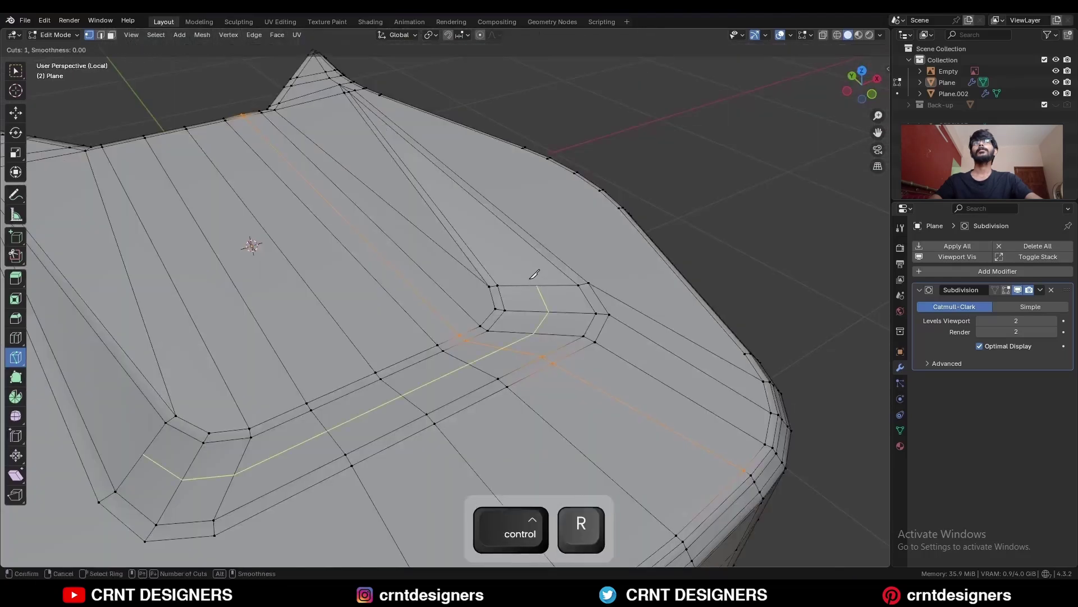
pyautogui.click(534, 274)
pyautogui.rightClick(532, 296)
# Step: Slide the two wall loops apart, one close to the recess's floor edge and the other close to its outer rim
pyautogui.press('2')
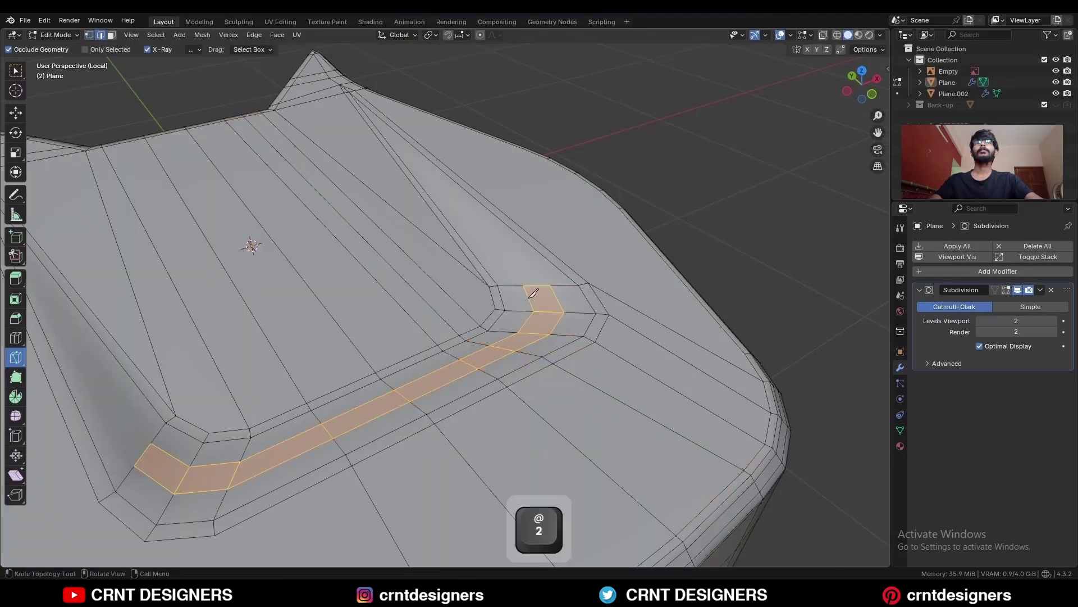
pyautogui.keyDown('alt'); pyautogui.click(527, 297); pyautogui.keyUp('alt')
pyautogui.press('g')
pyautogui.click(512, 294)
pyautogui.keyDown('alt'); pyautogui.click(555, 295); pyautogui.keyUp('alt')
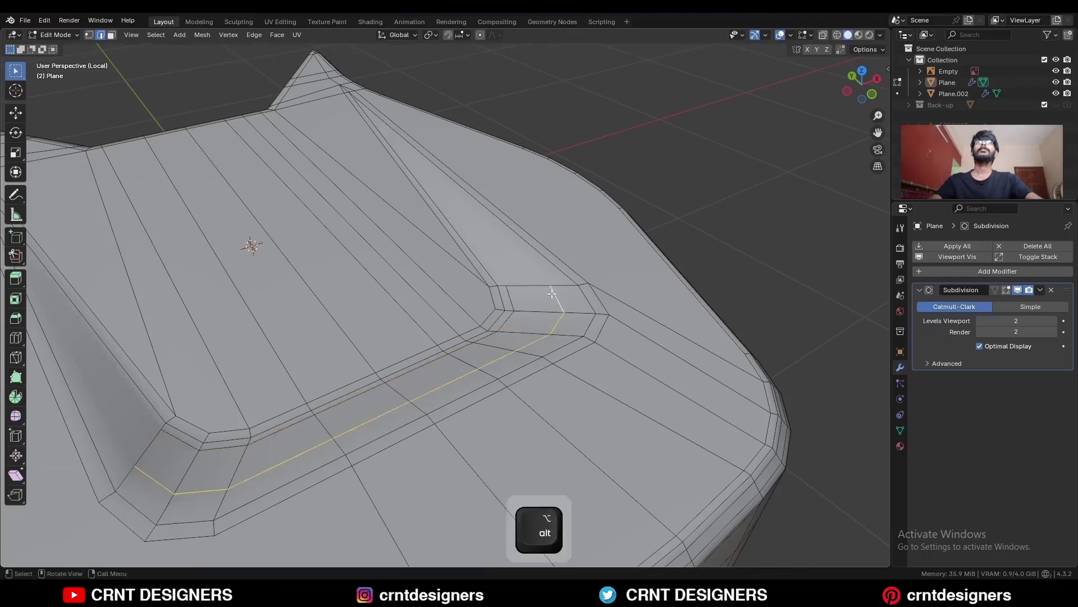
pyautogui.press('g')
pyautogui.press('g')
pyautogui.click(574, 295)
# Step: Knife two support edges along the recess's +X side wall, from the ends of the new loops to its narrow upper end
pyautogui.moveTo(574, 295); pyautogui.dragTo(537, 296, button='middle')
pyautogui.keyDown('shift'); pyautogui.moveTo(537, 296); pyautogui.dragTo(525, 313, button='middle'); pyautogui.keyUp('shift')
pyautogui.click(15, 358)
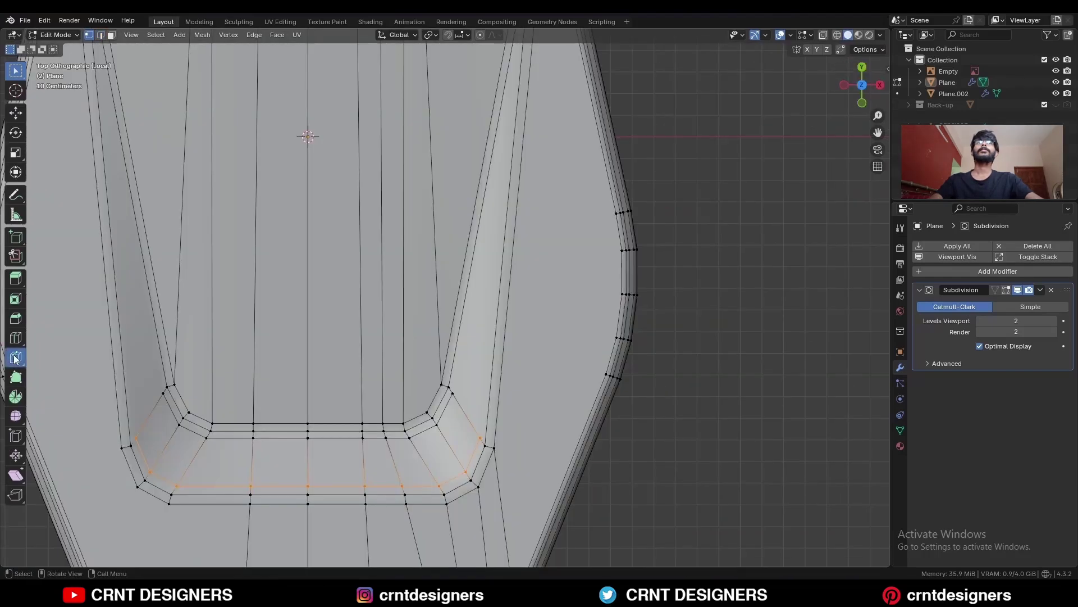
pyautogui.scroll(-2, 486, 372)
pyautogui.keyDown('shift'); pyautogui.moveTo(485, 372); pyautogui.dragTo(482, 447, button='middle'); pyautogui.keyUp('shift')
pyautogui.click(495, 115)
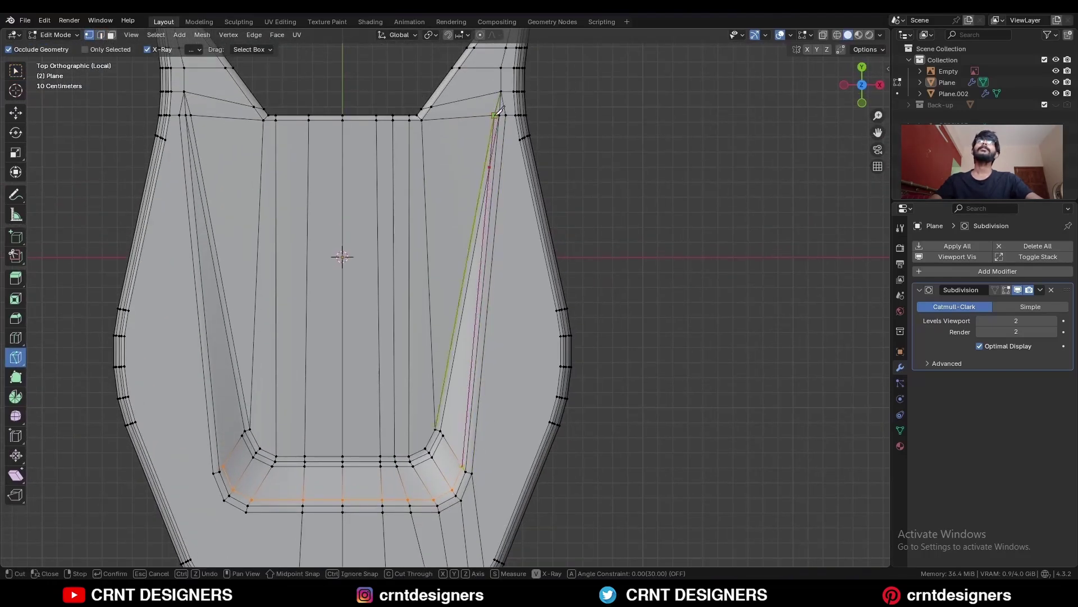
pyautogui.press('space')
pyautogui.click(443, 435)
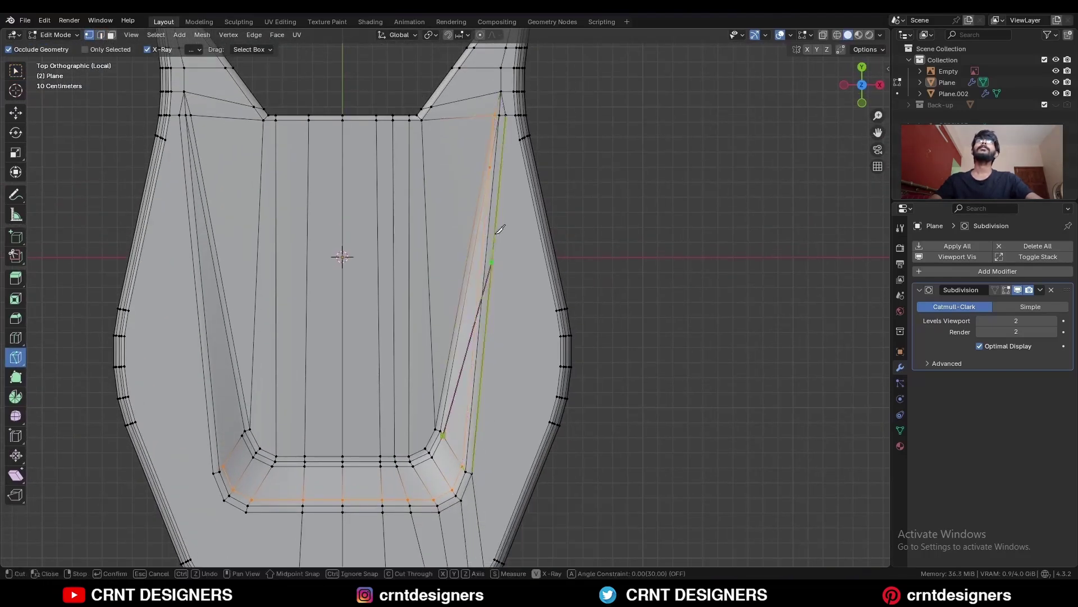
pyautogui.click(506, 115)
pyautogui.press('space')
# Step: Dissolve the short cross edges at the upper end of the recess's +X wall and connect the middle edge to the tip vertex
pyautogui.moveTo(502, 248); pyautogui.dragTo(536, 304, button='middle')
pyautogui.press('Tab')
pyautogui.scroll(3, 544, 196)
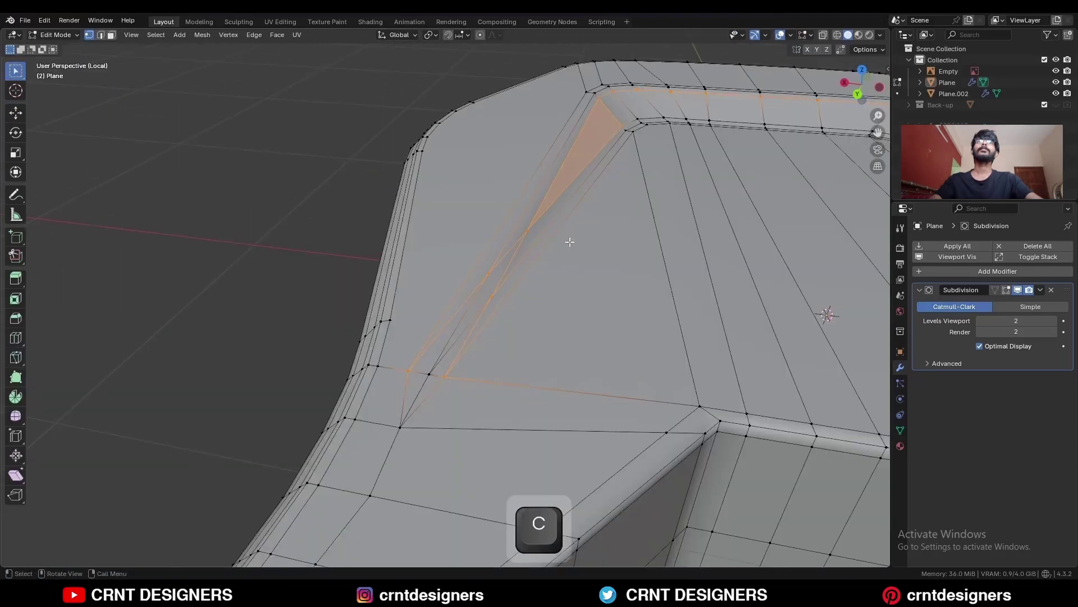
pyautogui.press('3')
pyautogui.keyDown('alt'); pyautogui.click(510, 247); pyautogui.keyUp('alt')
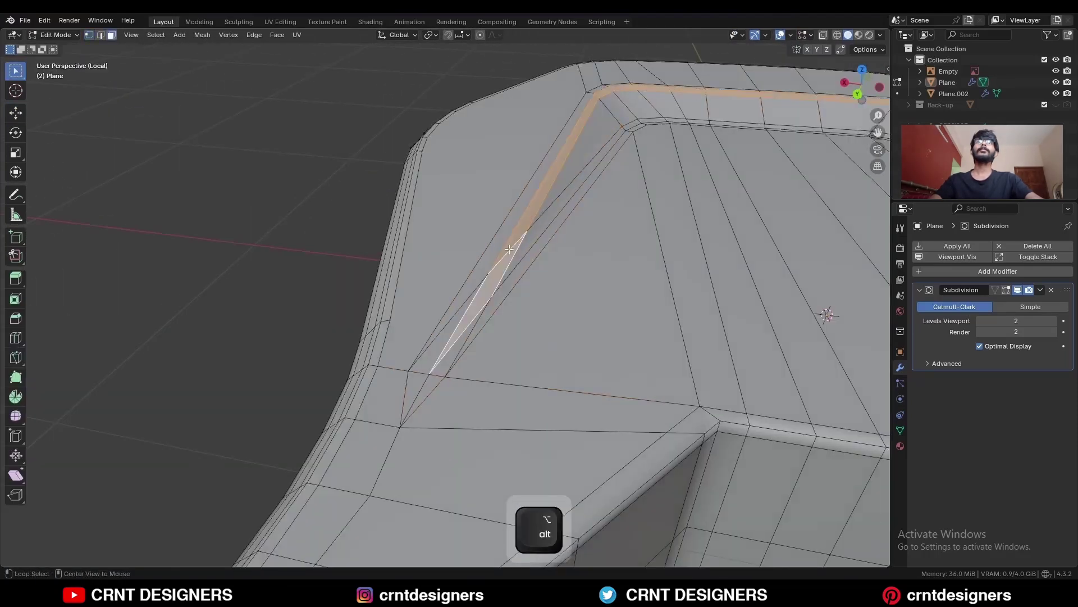
pyautogui.moveTo(447, 361); pyautogui.dragTo(455, 372, button='middle')
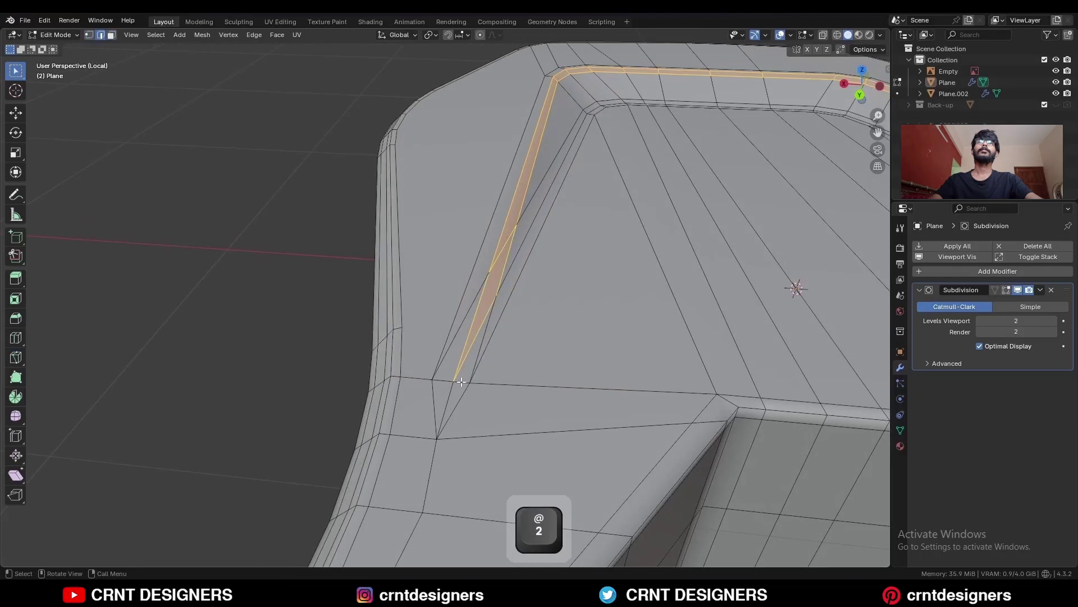
pyautogui.hotkey('ctrl', 'x')
pyautogui.press('3')
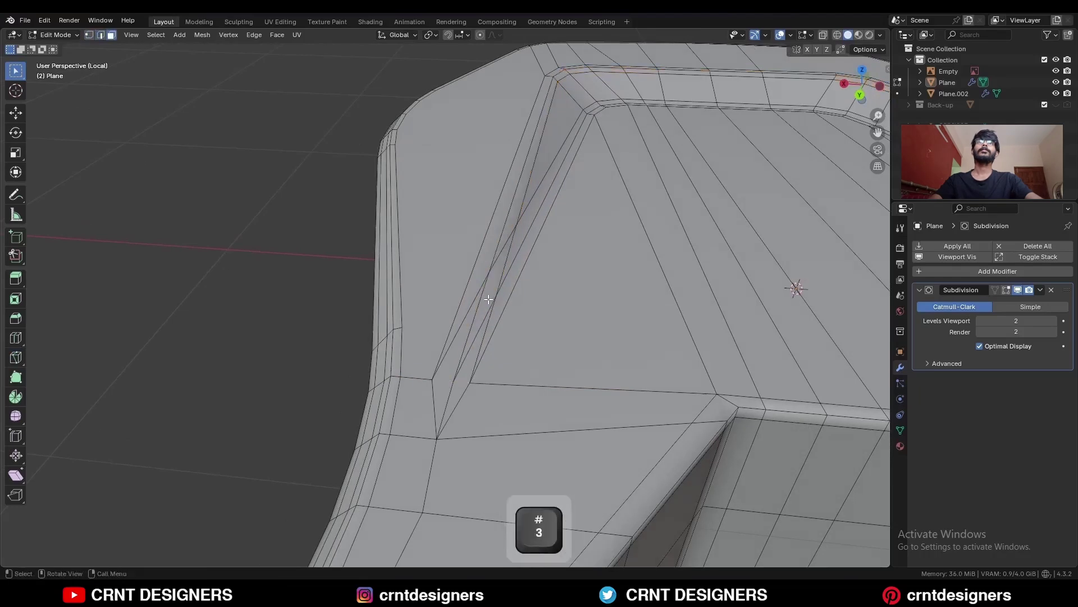
pyautogui.keyDown('alt'); pyautogui.click(500, 254); pyautogui.keyUp('alt')
pyautogui.moveTo(500, 254); pyautogui.dragTo(469, 318, button='middle')
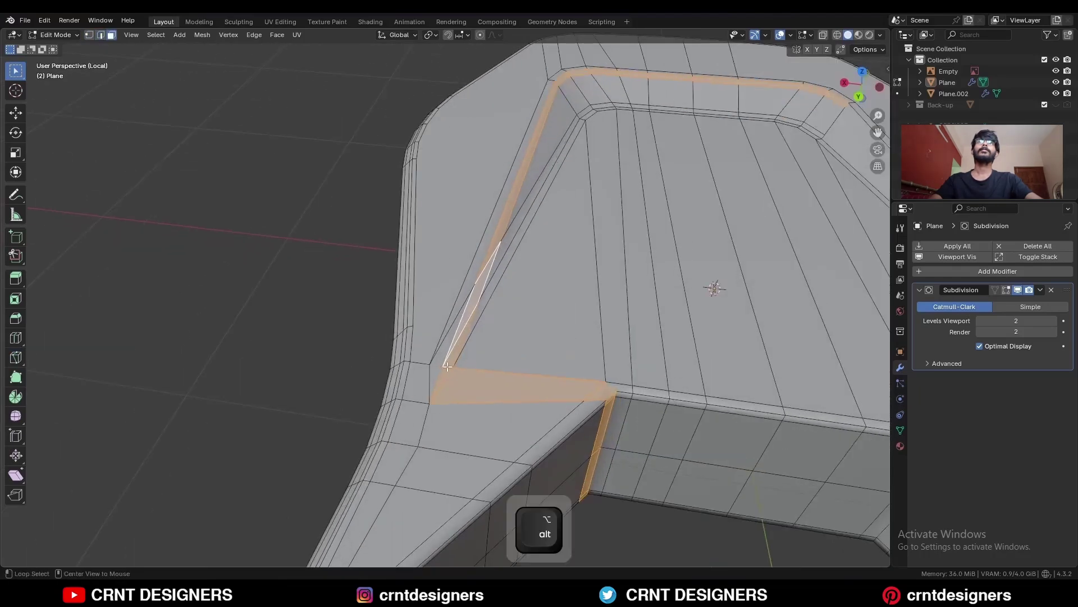
# Step: Knife from the upper +X border vertex to the recess wall and cut X-aligned edges across the floor to the center line
pyautogui.press('1')
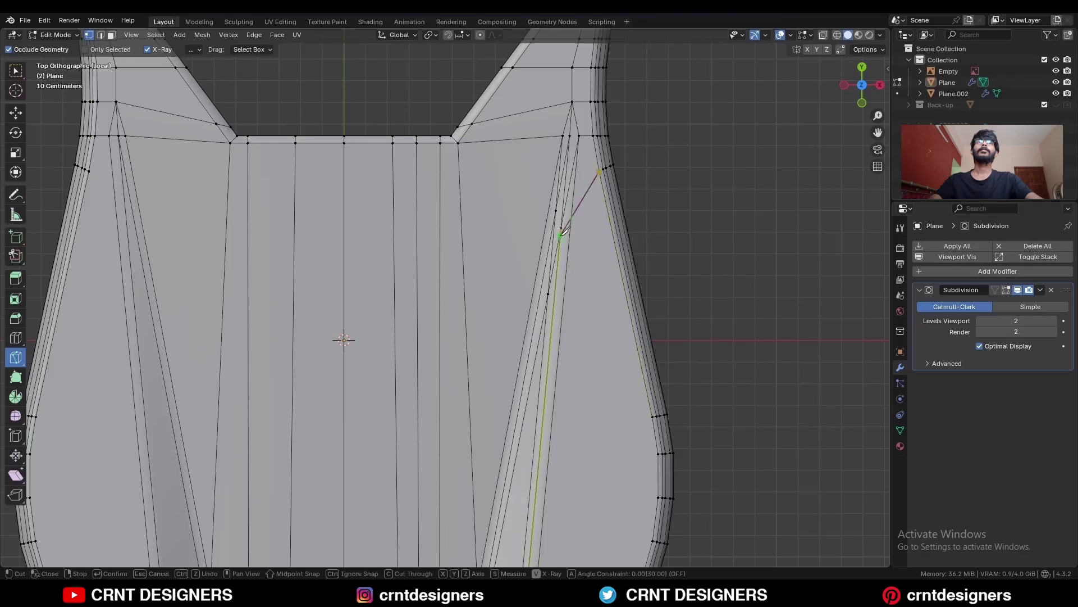
pyautogui.click(560, 228)
pyautogui.press('space')
pyautogui.moveTo(567, 238); pyautogui.dragTo(556, 197, button='middle')
pyautogui.click(542, 193)
pyautogui.press('x')
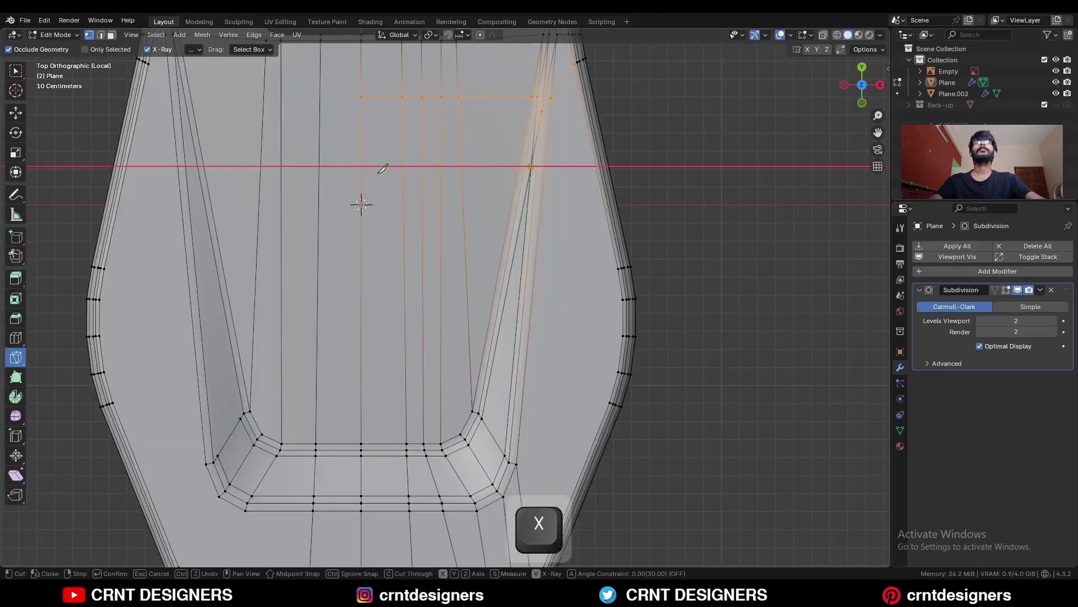
pyautogui.press('space')
# Step: Knife from the lower +X border vertex over the recess wall and along X across the floor to the center line
pyautogui.keyDown('shift'); pyautogui.moveTo(361, 205); pyautogui.dragTo(312, 74, button='middle'); pyautogui.keyUp('shift')
pyautogui.click(495, 438)
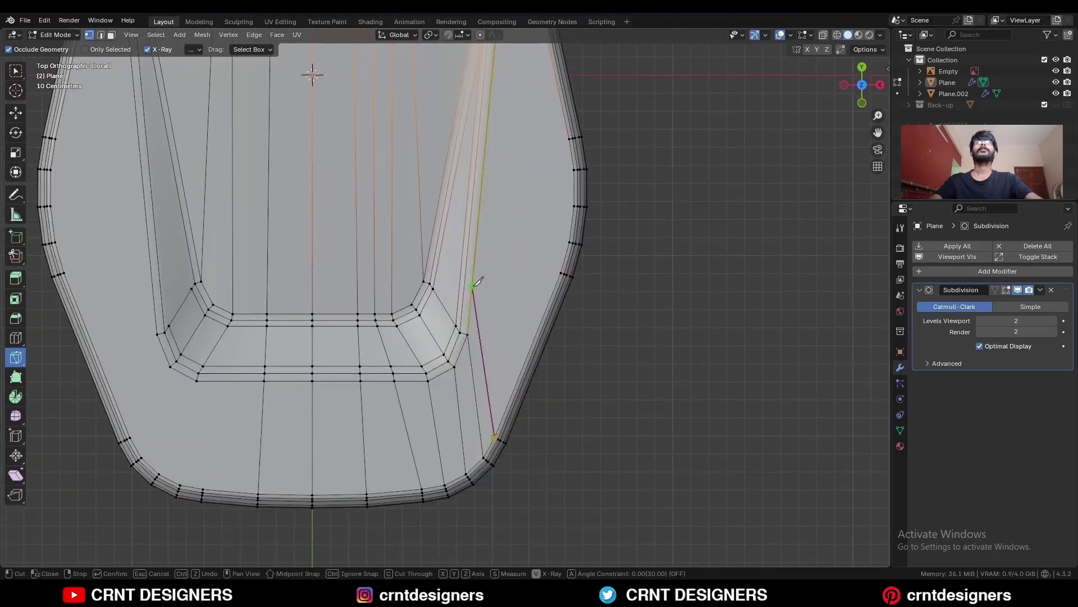
pyautogui.click(473, 286)
pyautogui.click(421, 233)
pyautogui.press('x')
pyautogui.click(313, 232)
pyautogui.press('space')
# Step: Dissolve the lengthwise floor edges beside the recess's +X wall and cut through the outer border from the second cross edge's end
pyautogui.click(471, 218)
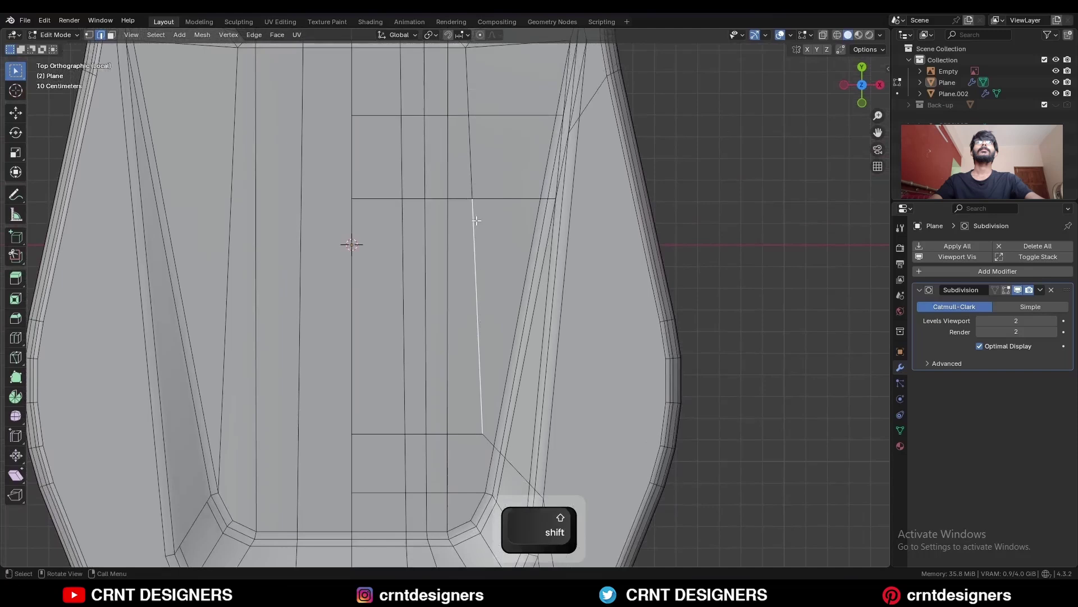
pyautogui.hotkey('ctrl', 'x')
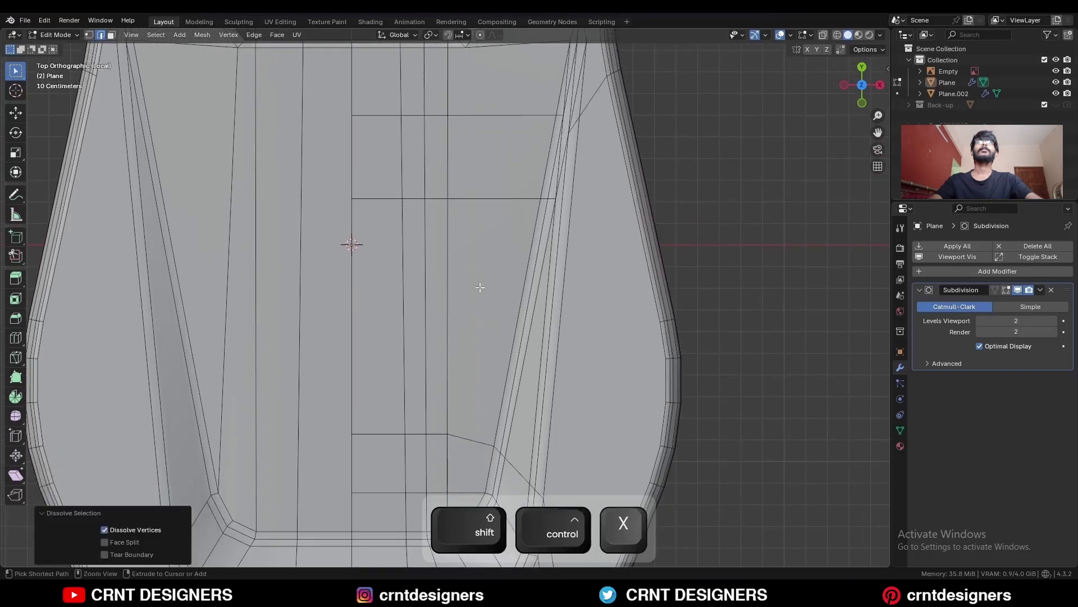
pyautogui.click(469, 155)
pyautogui.press('c')
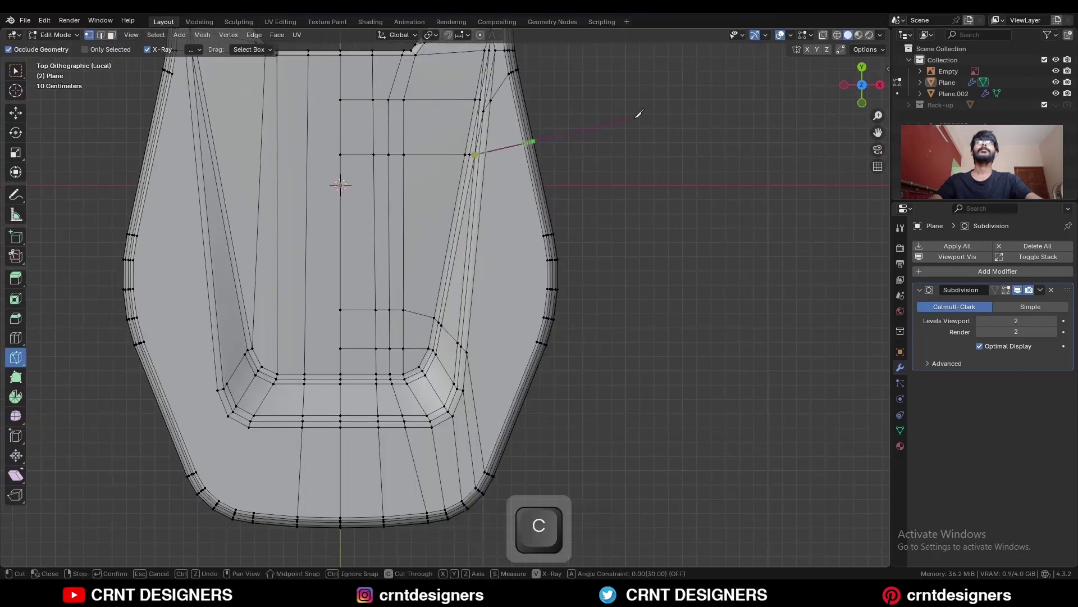
pyautogui.click(637, 116)
pyautogui.press('space')
# Step: Knife two cross edges from the +X border vertices over the recess wall and floor to the center line
pyautogui.click(538, 341)
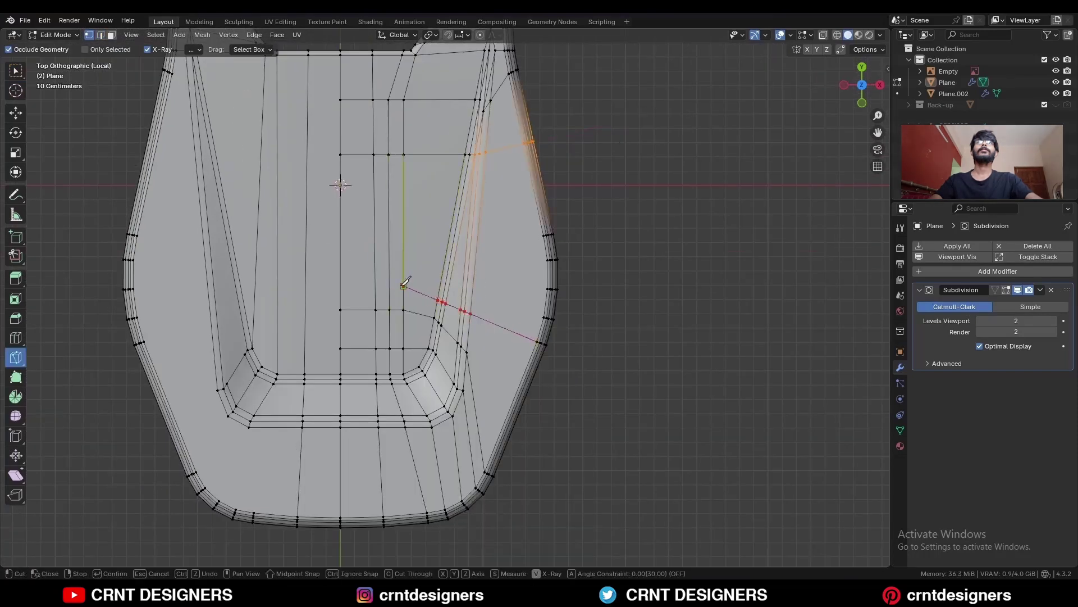
pyautogui.click(403, 286)
pyautogui.click(341, 284)
pyautogui.press('space')
pyautogui.click(544, 236)
pyautogui.click(360, 175)
pyautogui.press('space')
# Step: Add three evenly spaced loop cuts between the two new cross edges and knife their +X ends to the outer border vertices
pyautogui.hotkey('ctrl', 'r')
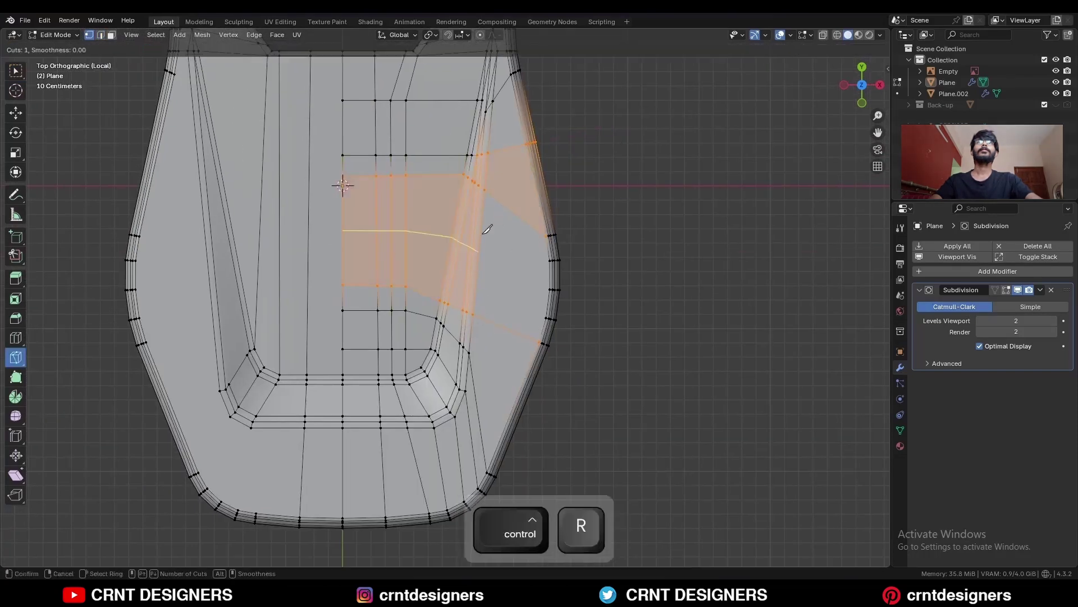
pyautogui.click(405, 244)
pyautogui.rightClick(406, 244)
pyautogui.click(475, 282)
pyautogui.click(546, 317)
pyautogui.press('space')
pyautogui.click(550, 290)
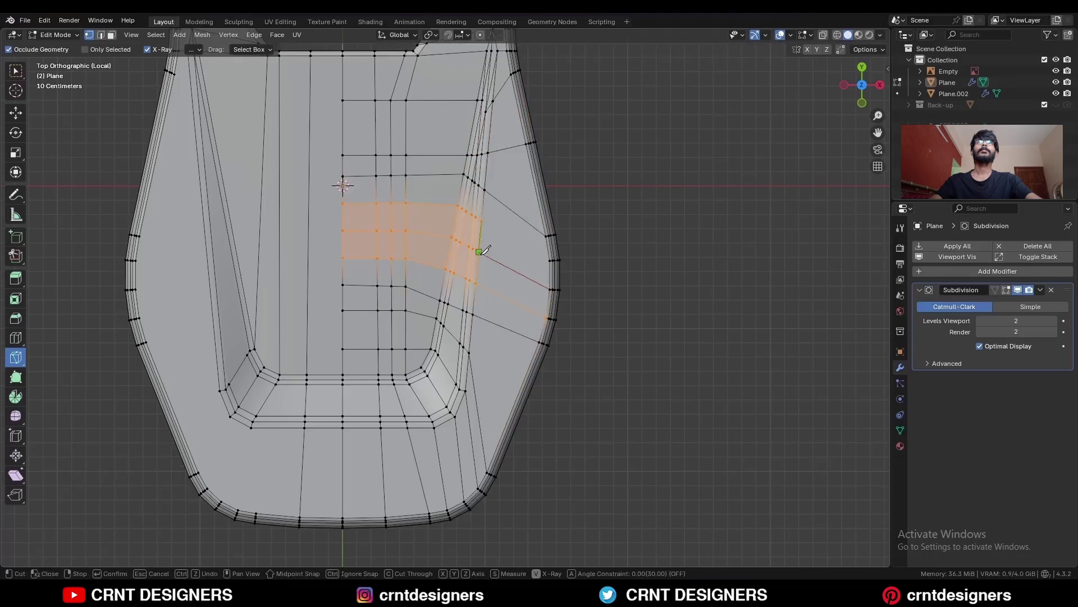
pyautogui.click(482, 220)
pyautogui.press('space')
# Step: Dissolve the surplus geometry on the +X tip beside the notch and join its middle vertices up to the point
pyautogui.keyDown('shift'); pyautogui.moveTo(574, 232); pyautogui.dragTo(587, 514, button='middle'); pyautogui.keyUp('shift')
pyautogui.scroll(4, 537, 210)
pyautogui.press('c')
pyautogui.hotkey('ctrl', 'x')
pyautogui.press('j')
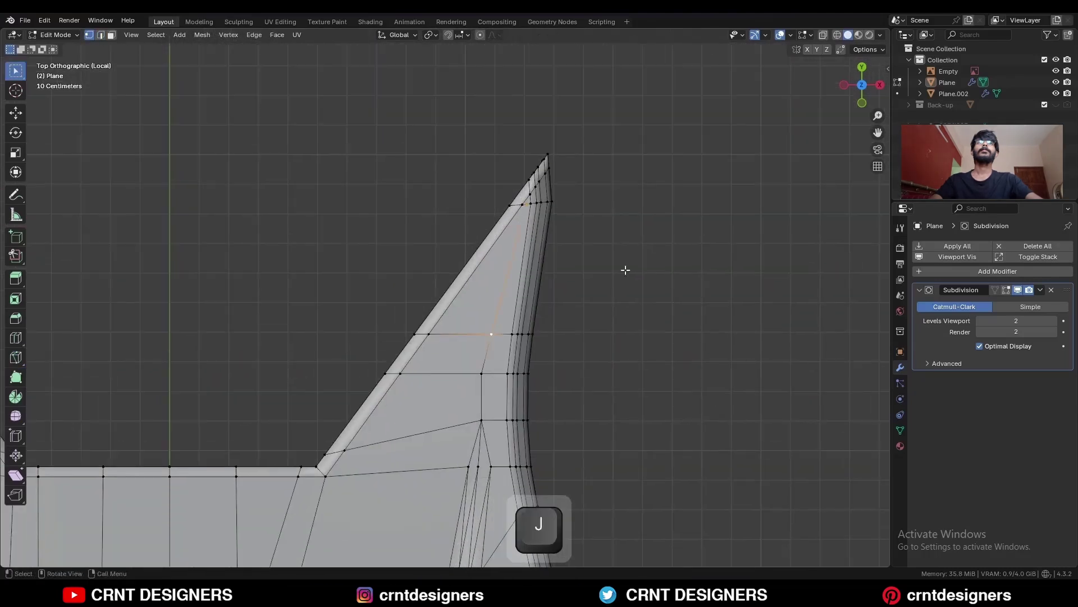
pyautogui.keyDown('shift'); pyautogui.moveTo(626, 270); pyautogui.dragTo(598, 159, button='middle'); pyautogui.keyUp('shift')
pyautogui.press('2')
pyautogui.press('Tab')
pyautogui.press('Tab')
# Step: Symmetrize the whole panel mesh from +X to -X, check the topology and return to Object Mode
pyautogui.scroll(-5, 648, 275)
pyautogui.press('a')
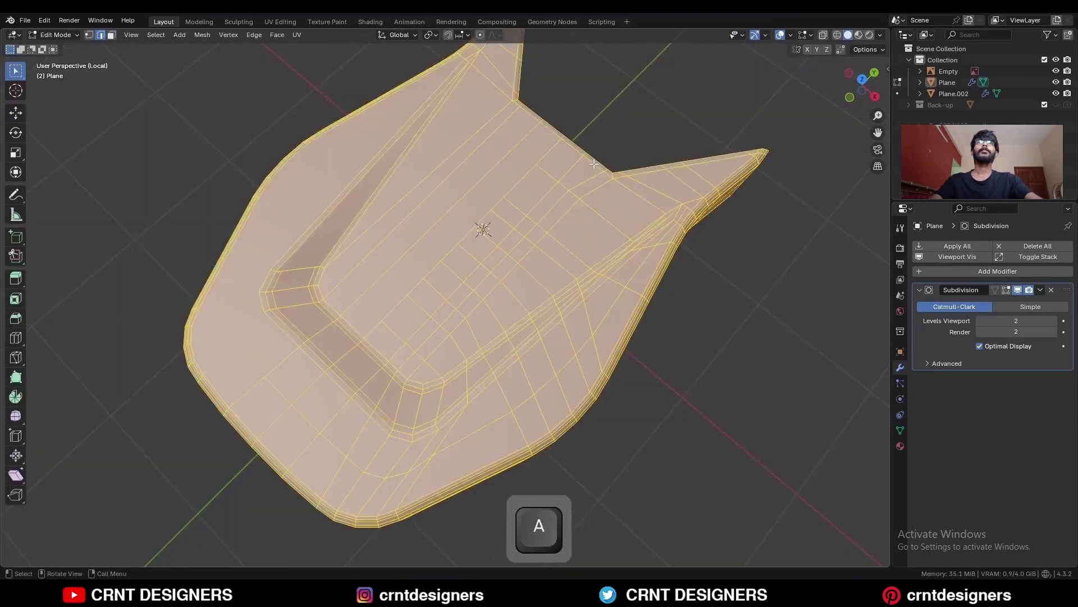
pyautogui.click(203, 35)
pyautogui.click(224, 186)
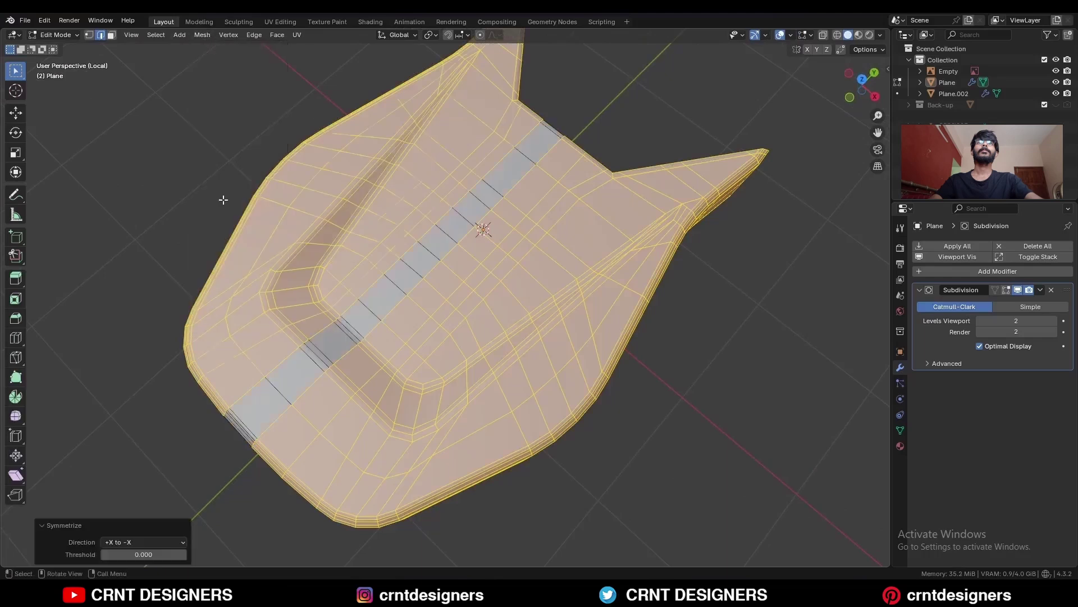
pyautogui.press('Tab')
pyautogui.moveTo(570, 77); pyautogui.dragTo(491, 221, button='middle')
pyautogui.press('Tab')
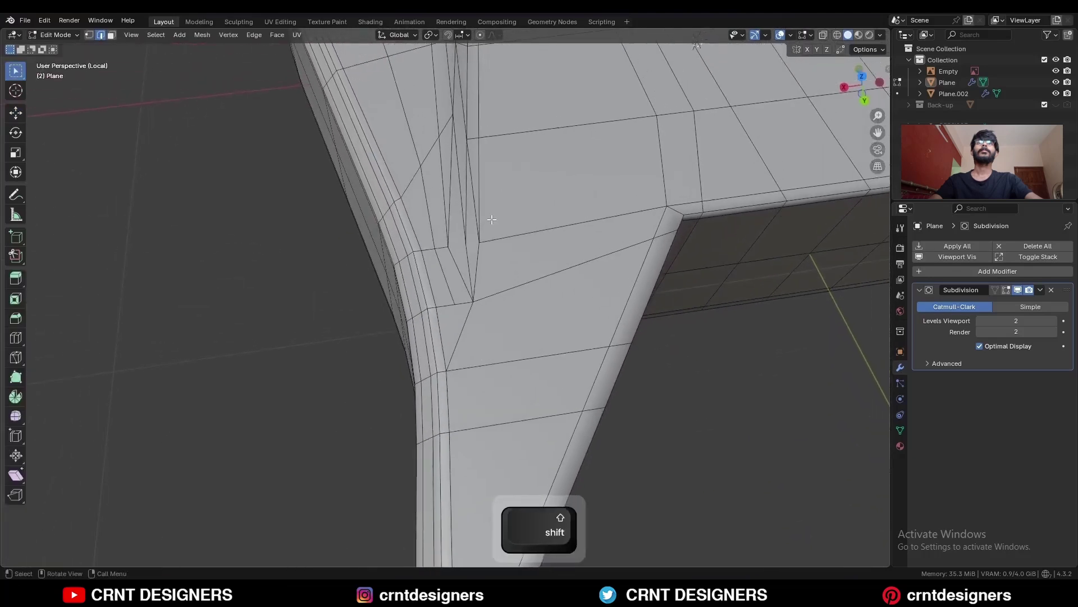
pyautogui.scroll(-4, 500, 197)
pyautogui.moveTo(510, 173)
pyautogui.keyDown('shift'); pyautogui.mouseDown(button='middle')
pyautogui.moveTo(505, 210)
pyautogui.moveTo(524, 240)
pyautogui.moveTo(666, 211)
pyautogui.mouseUp(button='middle'); pyautogui.keyUp('shift')
pyautogui.press('Tab')
# Step: Hide the viewport overlays and set the solid shading to MatCap lighting with Cavity enabled
pyautogui.hotkey('shift', 'alt', 'z')
pyautogui.moveTo(562, 214)
pyautogui.keyDown('shift'); pyautogui.mouseDown(button='middle')
pyautogui.moveTo(662, 284)
pyautogui.moveTo(632, 281)
pyautogui.mouseUp(button='middle'); pyautogui.keyUp('shift')
pyautogui.scroll(-4, 662, 284)
pyautogui.click(881, 34)
pyautogui.click(870, 89)
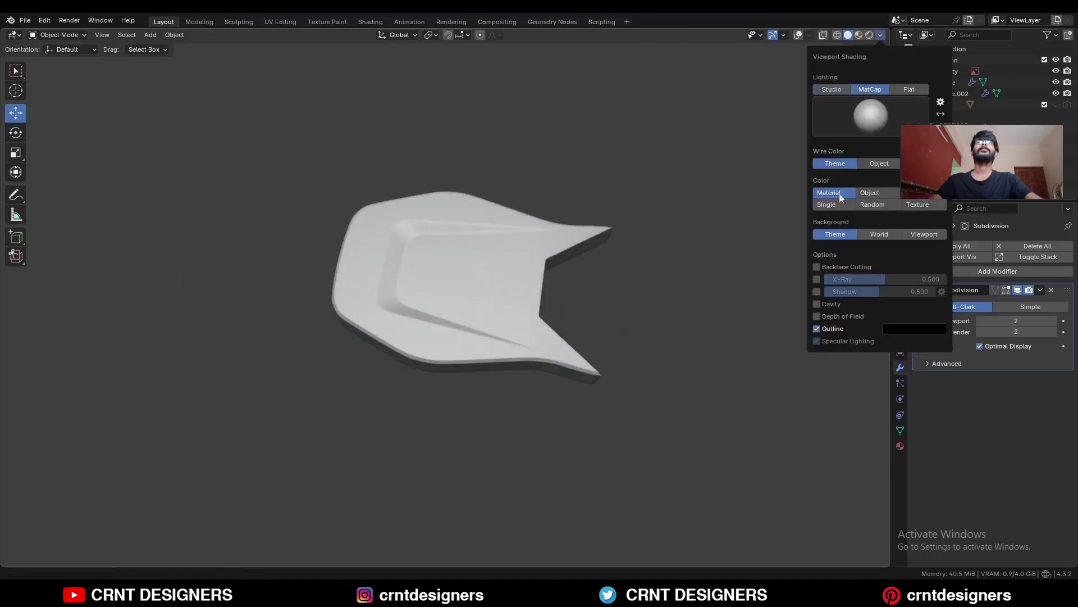
pyautogui.click(817, 304)
# Step: Exit local view to show both shell parts, turn the overlays back on and save the file
pyautogui.moveTo(588, 185); pyautogui.dragTo(682, 194, button='middle')
pyautogui.press('KP_Divide')
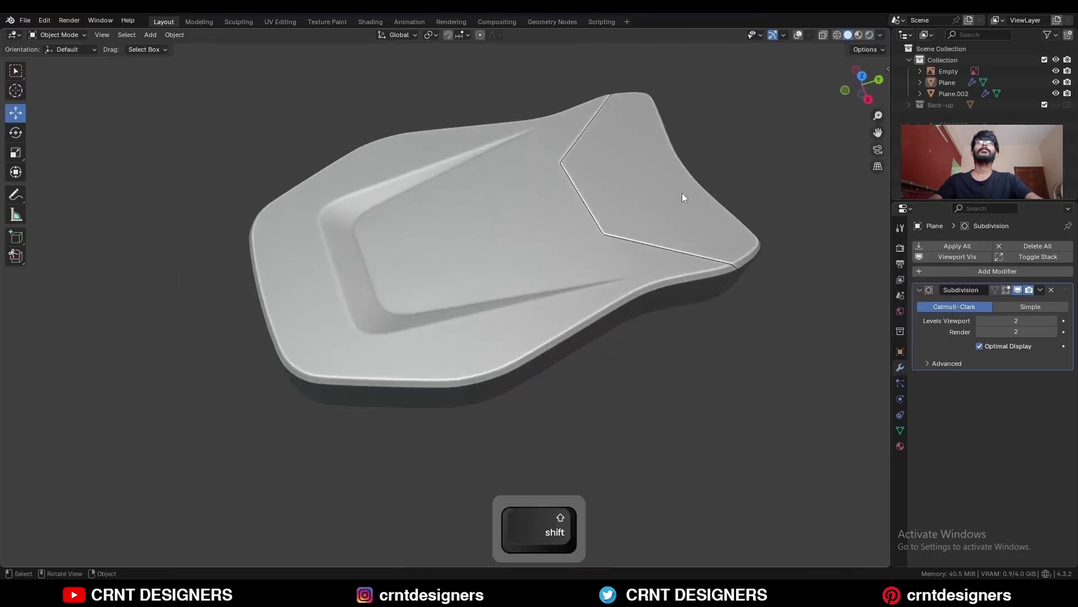
pyautogui.hotkey('shift', 'alt', 'z')
pyautogui.moveTo(670, 137); pyautogui.dragTo(683, 224, button='middle')
pyautogui.moveTo(683, 224)
pyautogui.keyDown('shift'); pyautogui.mouseDown(button='middle')
pyautogui.moveTo(690, 230)
pyautogui.moveTo(677, 217)
pyautogui.mouseUp(button='middle'); pyautogui.keyUp('shift')
pyautogui.hotkey('ctrl', 's')
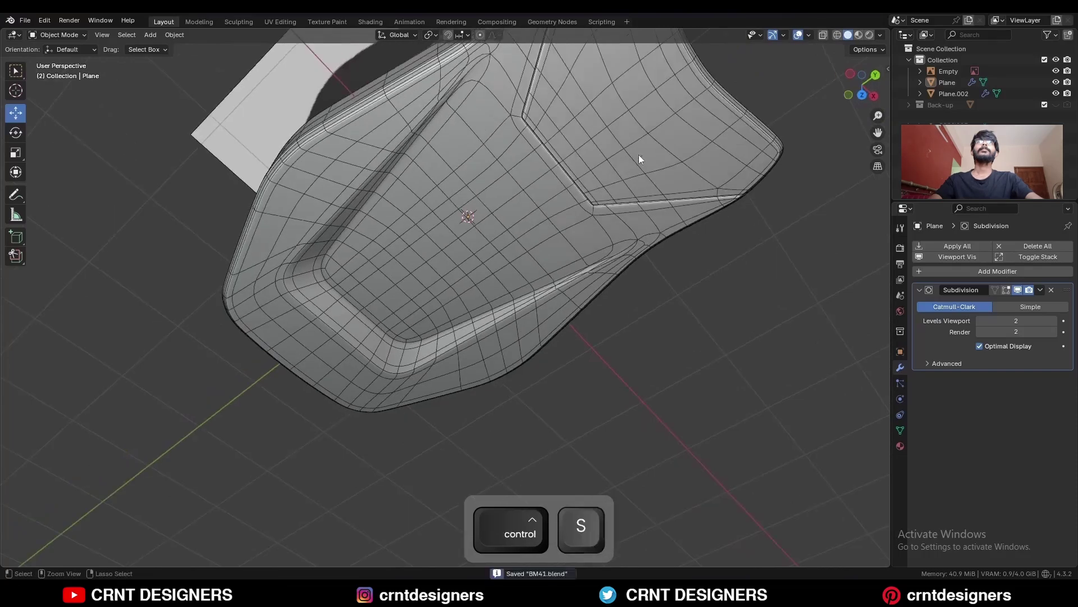
# Step: Examine the assembled shell beside its reference image and from above, with and without overlays, and save the file
pyautogui.scroll(-5, 629, 191)
pyautogui.moveTo(618, 232); pyautogui.dragTo(375, 192, button='middle')
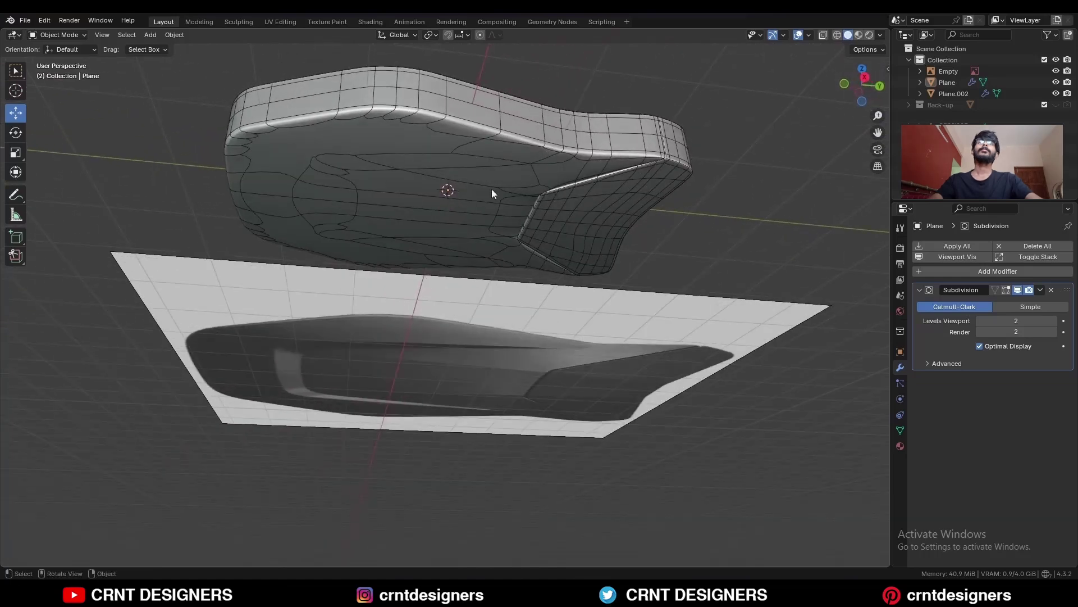
pyautogui.moveTo(533, 210); pyautogui.dragTo(663, 260, button='middle')
pyautogui.hotkey('alt', 'shift', 'z')
pyautogui.moveTo(631, 229); pyautogui.dragTo(688, 288, button='middle')
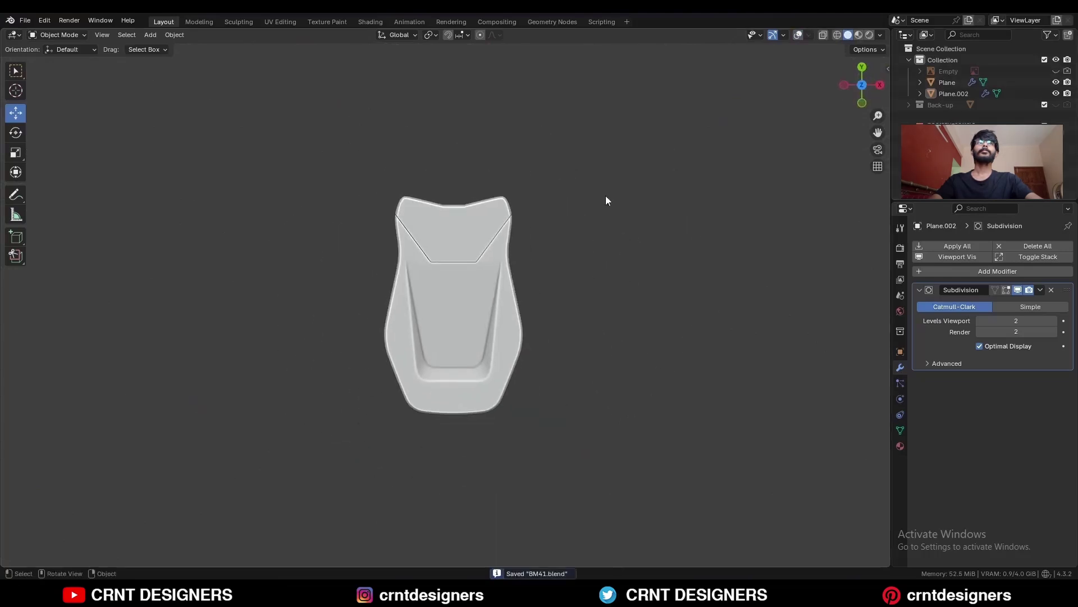
pyautogui.scroll(2, 606, 195)
pyautogui.hotkey('alt', 'shift', 'z')
pyautogui.hotkey('ctrl', 's')
pyautogui.scroll(-2, 515, 172)
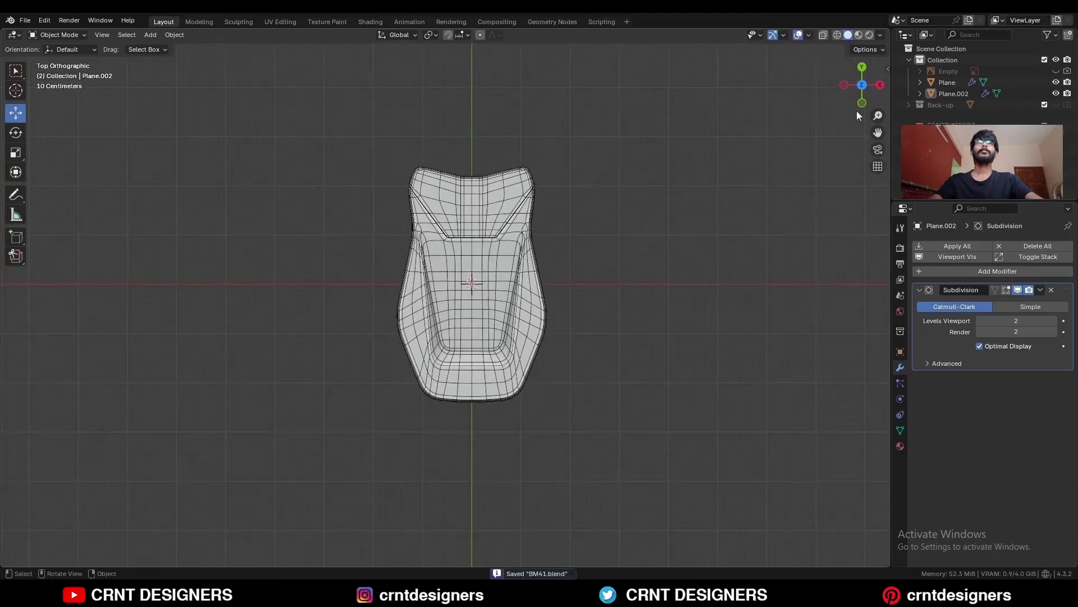
# Step: Review the finished shell from the side and in perspective, comparing its wireframe topology with the clean shaded surface
pyautogui.click(844, 85)
pyautogui.hotkey('alt', 'shift', 'z')
pyautogui.keyDown('shift'); pyautogui.moveTo(491, 187); pyautogui.dragTo(525, 300, button='middle'); pyautogui.keyUp('shift')
pyautogui.keyDown('alt'); pyautogui.moveTo(526, 300); pyautogui.dragTo(343, 277, button='middle'); pyautogui.keyUp('alt')
pyautogui.hotkey('alt', 'shift', 'z')
pyautogui.hotkey('ctrl', 's')
pyautogui.scroll(1, 519, 268)
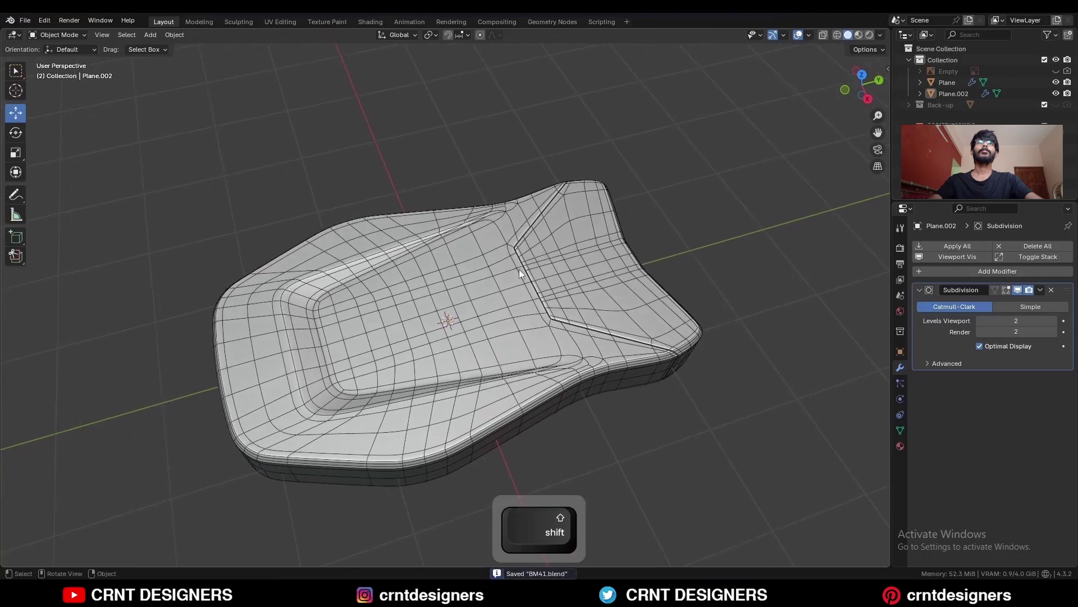
pyautogui.hotkey('alt', 'shift', 'z')
pyautogui.moveTo(519, 269); pyautogui.dragTo(551, 400, button='middle')
pyautogui.hotkey('ctrl', 's')
pyautogui.hotkey('alt', 'shift', 'z')
pyautogui.hotkey('alt', 'shift', 'z')
pyautogui.scroll(-2, 778, 327)
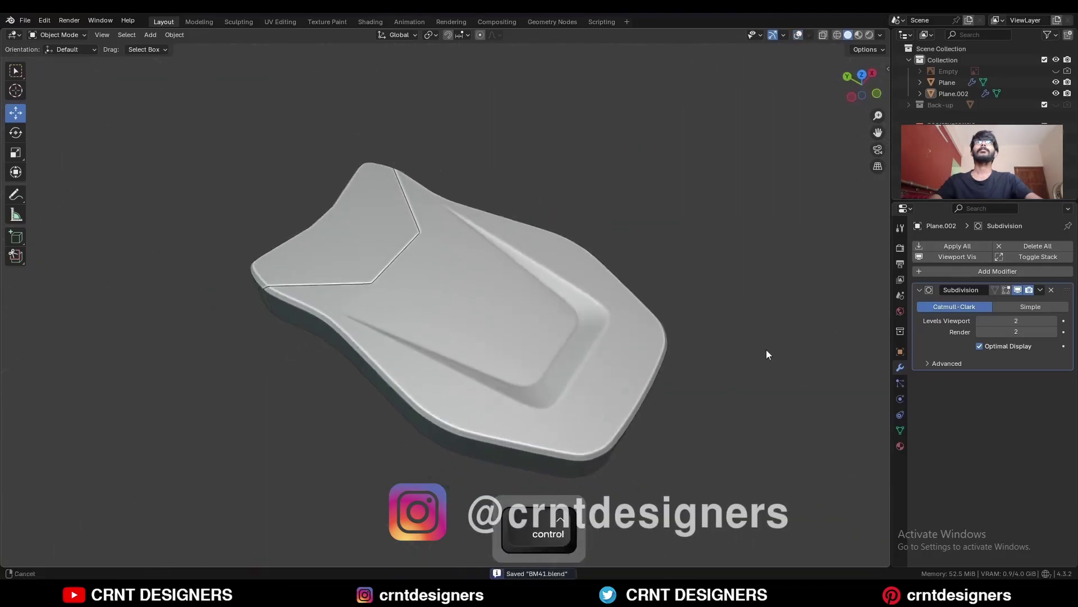